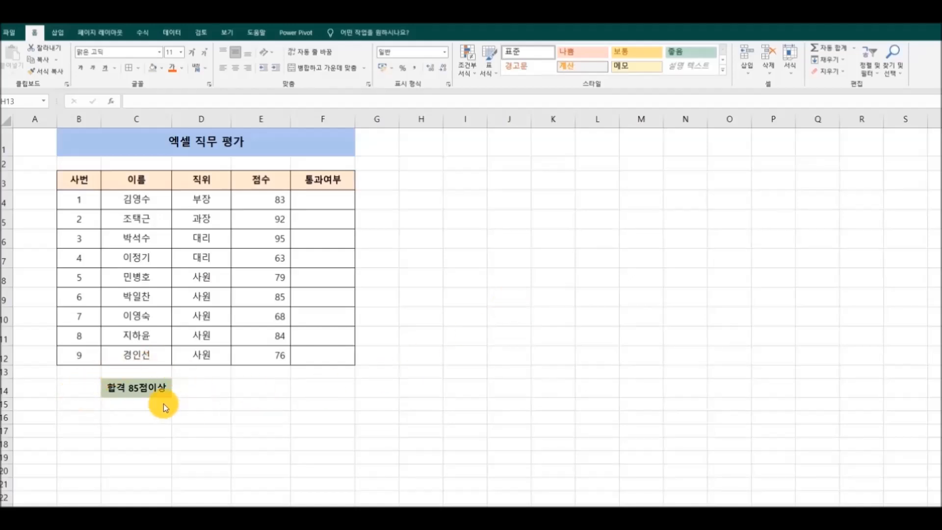
Enter the comparison operator >= in cell D14, beside the 합격 85점이상 criterion
{"action": "left_click_drag", "start_coordinate": [260, 204], "coordinate": [265, 357]}
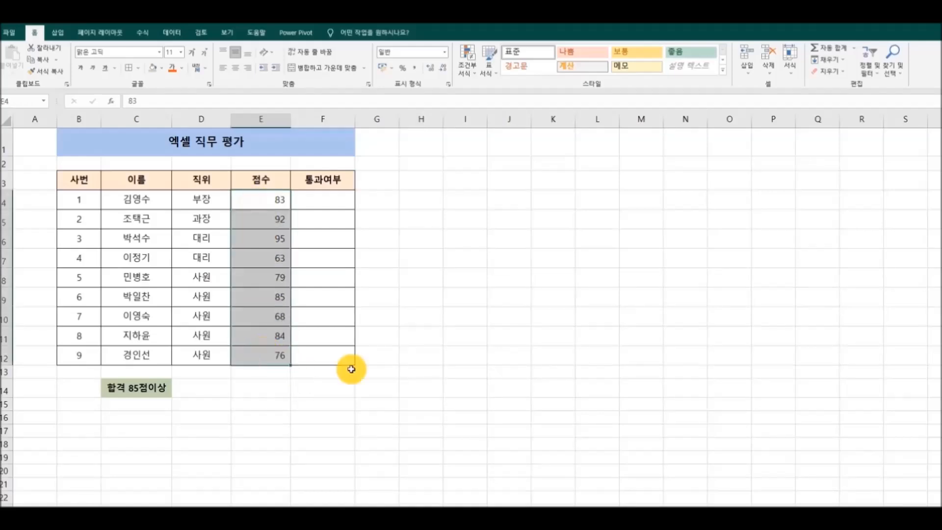
{"action": "left_click", "coordinate": [447, 382]}
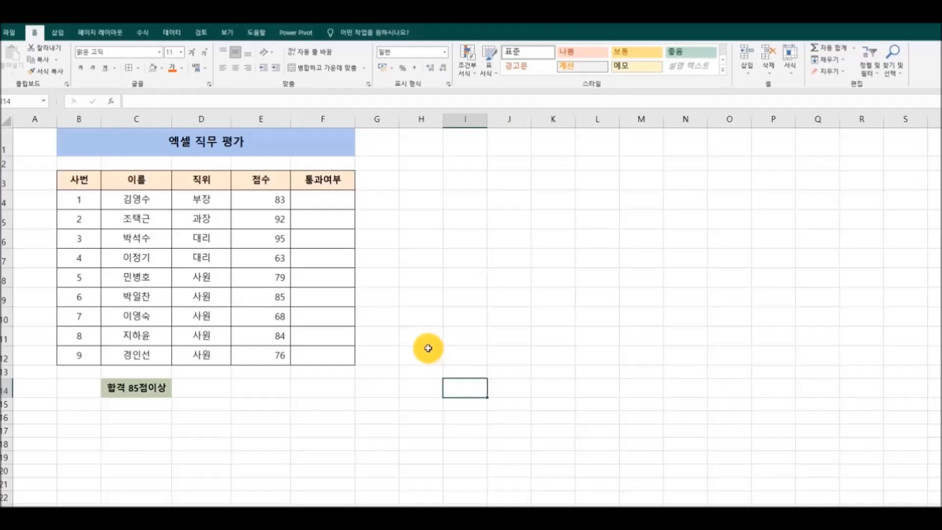
{"action": "left_click", "coordinate": [223, 387]}
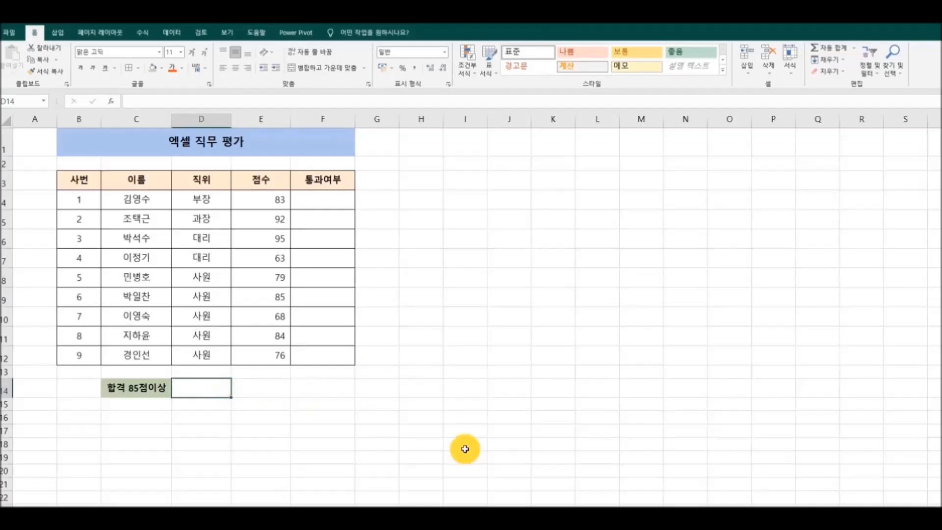
{"action": "type", "text": ">="}
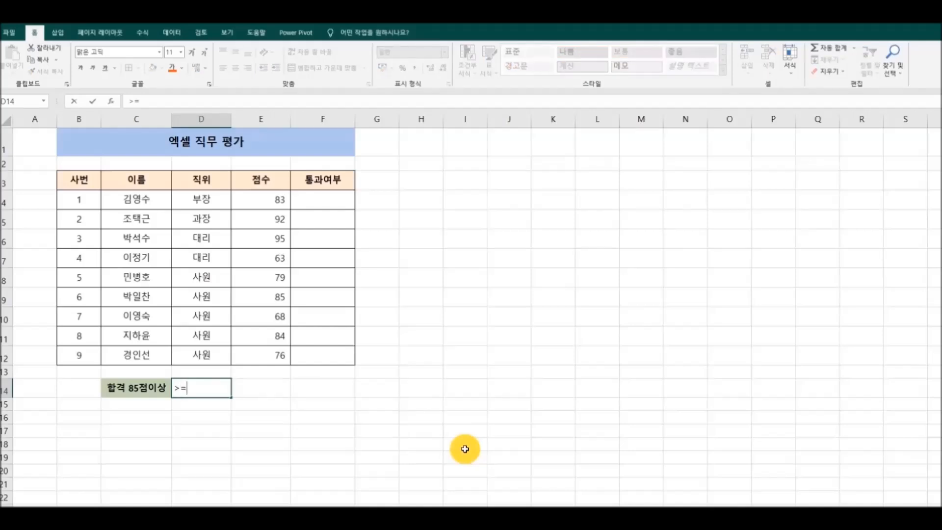
{"action": "left_click", "coordinate": [257, 444]}
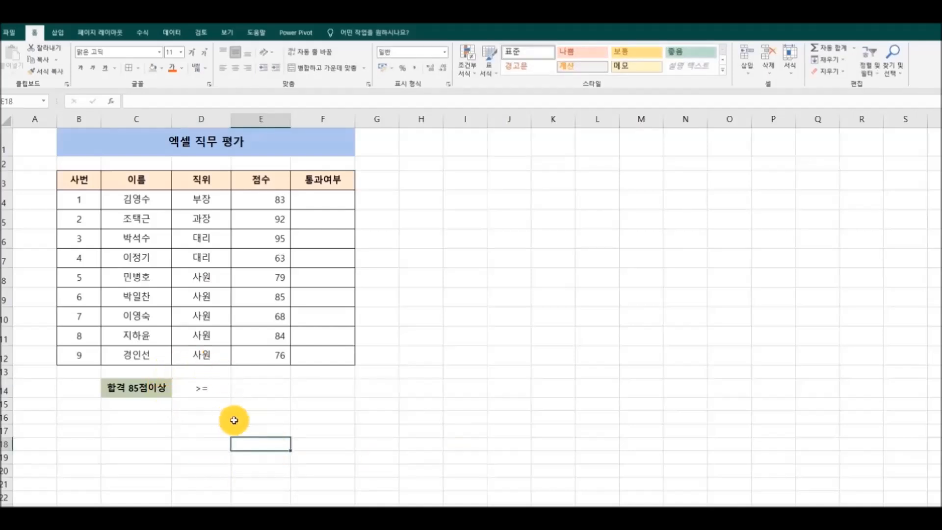
Insert an IF function in cell F4 with the logical test E4>=85
{"action": "left_click", "coordinate": [319, 203]}
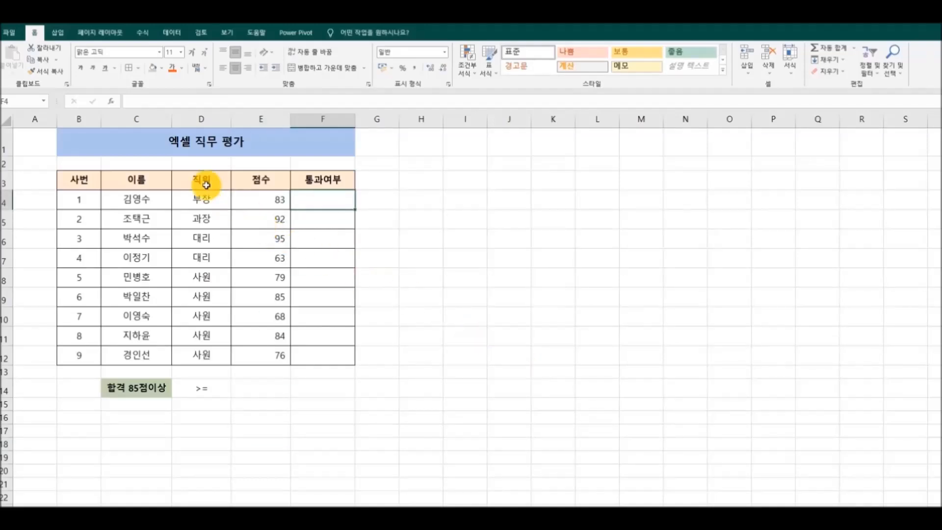
{"action": "left_click", "coordinate": [111, 102]}
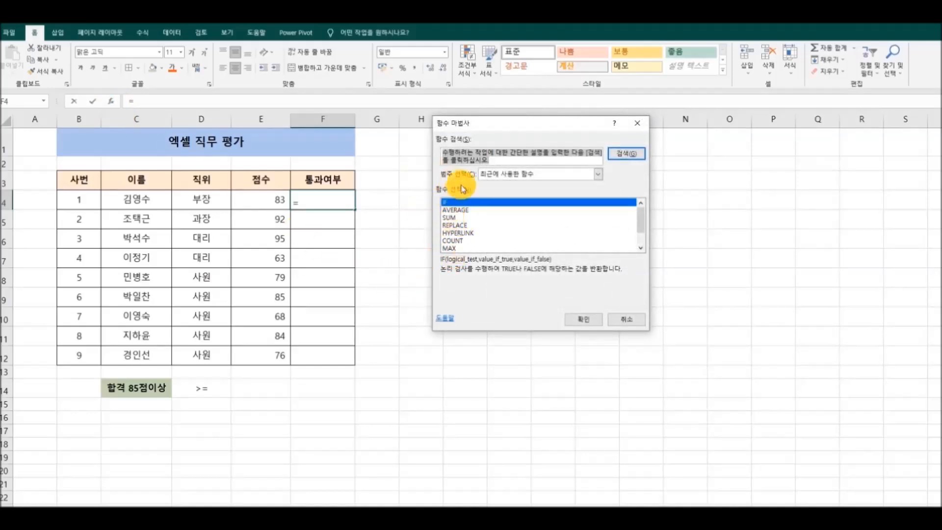
{"action": "left_click", "coordinate": [582, 319]}
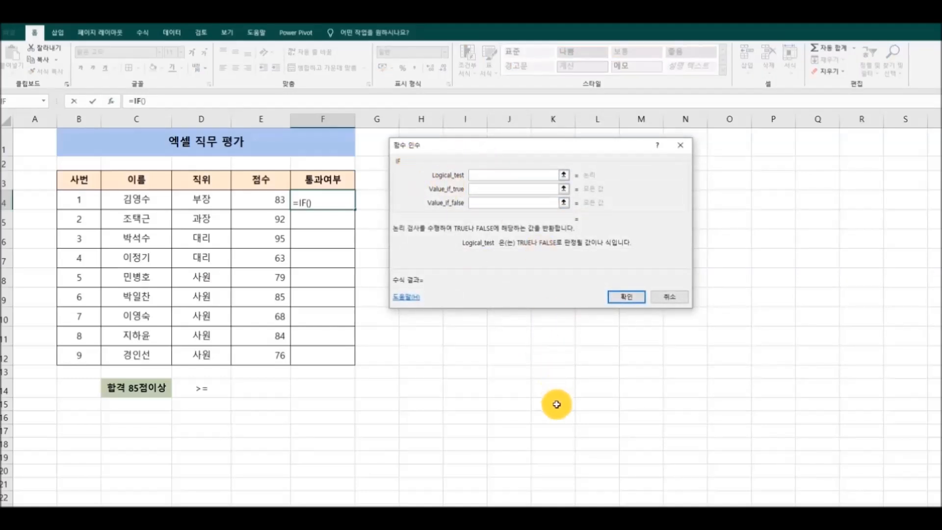
{"action": "left_click", "coordinate": [253, 204]}
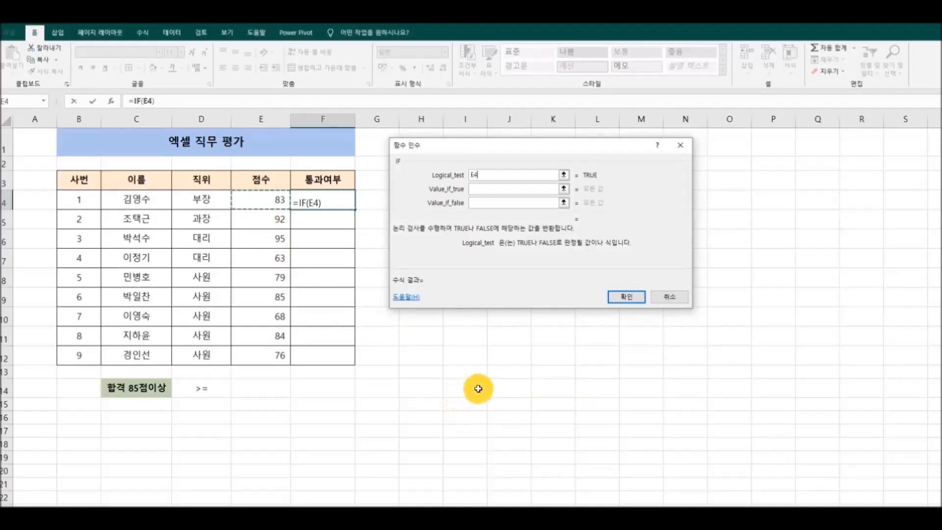
{"action": "type", "text": "85"}
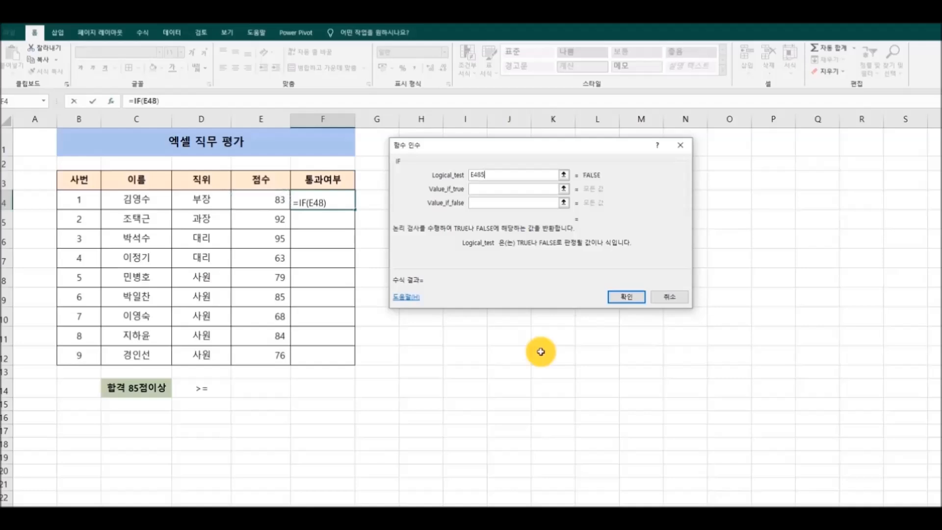
{"action": "left_click", "coordinate": [477, 174]}
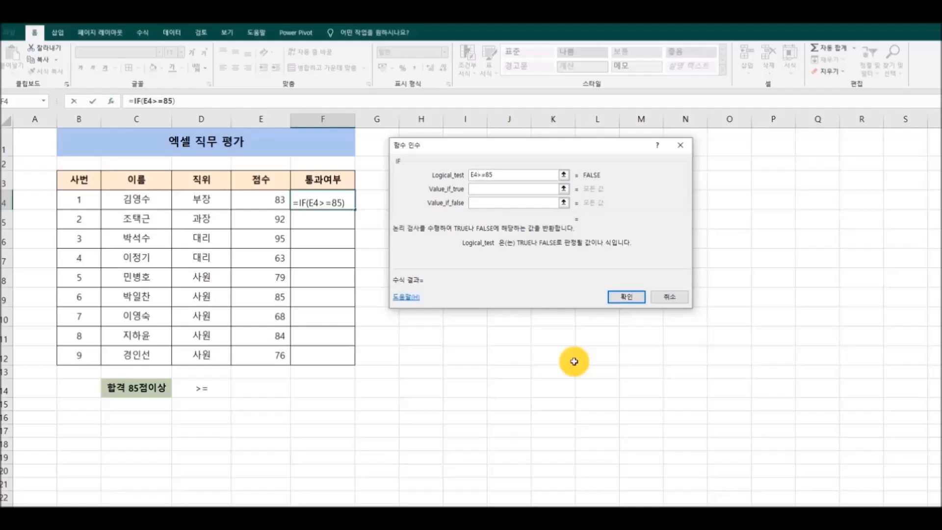
{"action": "left_click", "coordinate": [506, 171]}
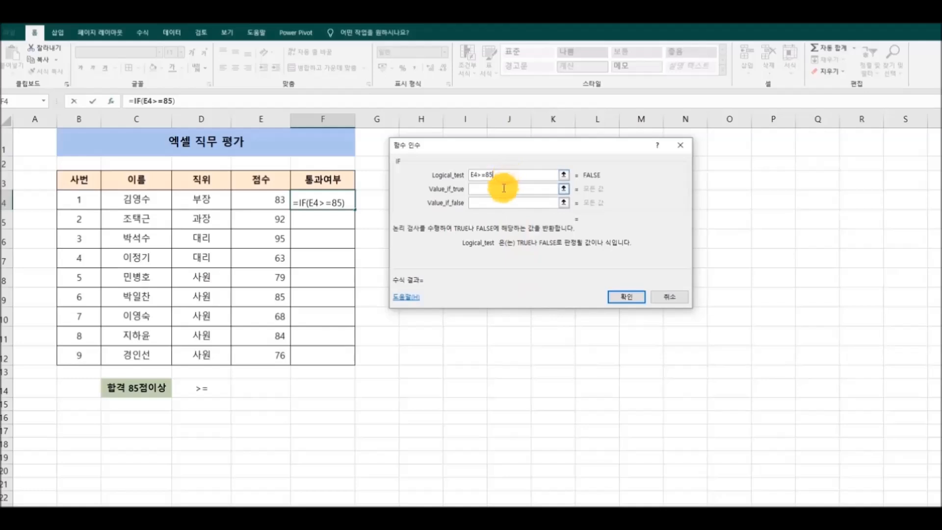
Have the IF function return 합격 when true and 불합격 when false, and complete the formula in F4
{"action": "left_click", "coordinate": [519, 189]}
{"action": "type", "text": "ㅎ"}
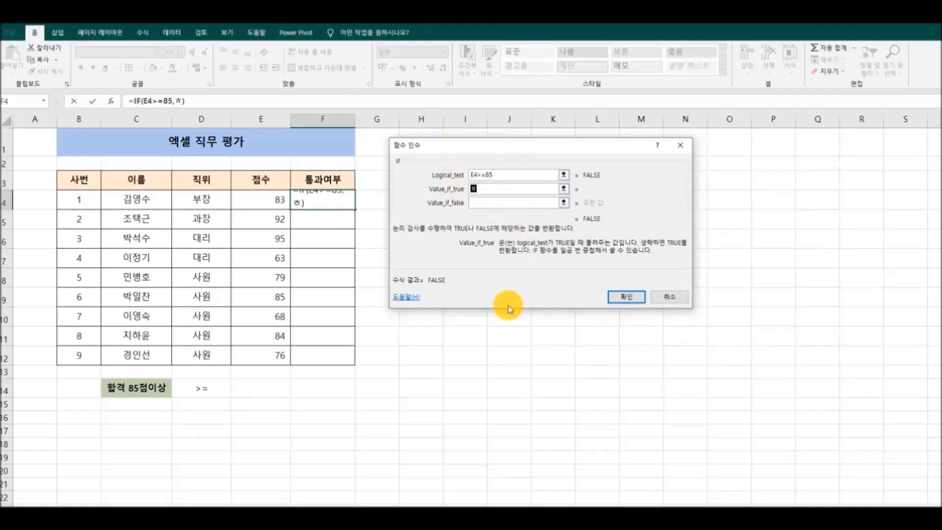
{"action": "type", "text": "격"}
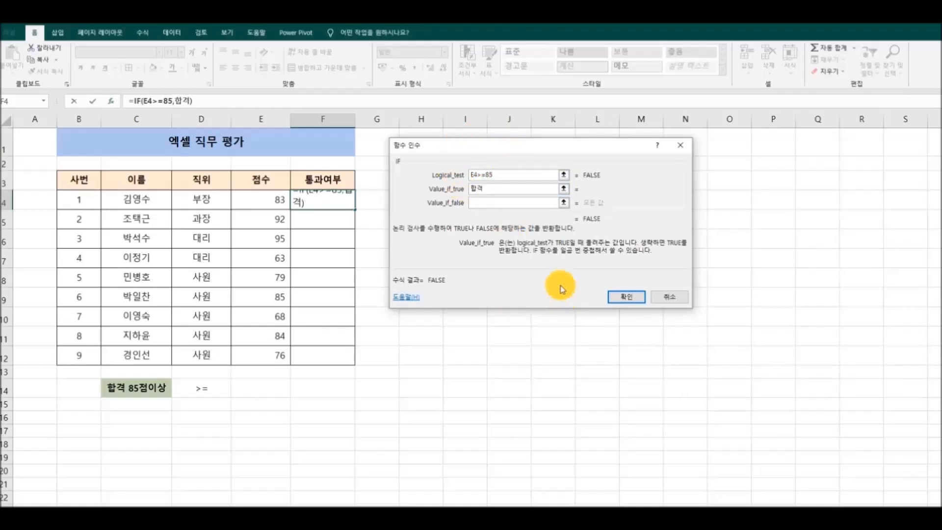
{"action": "left_click", "coordinate": [492, 203]}
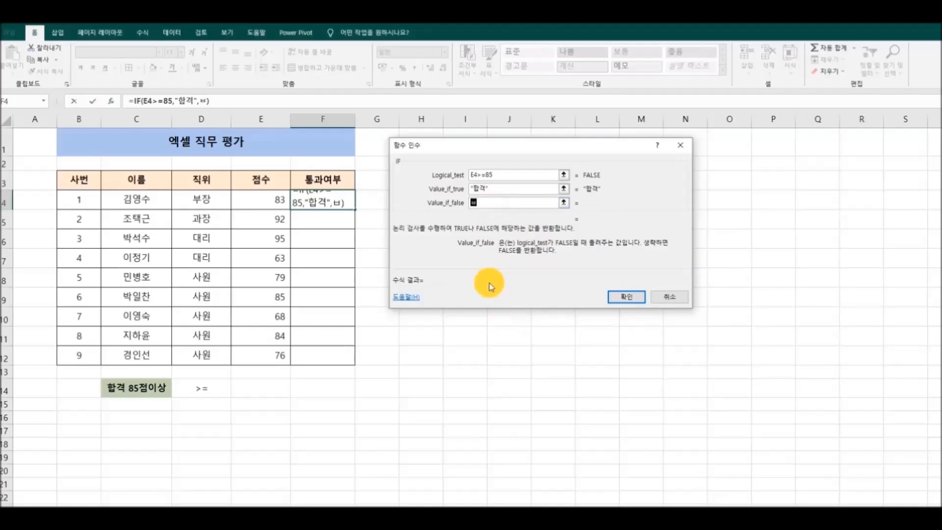
{"action": "type", "text": "불합ㄱ"}
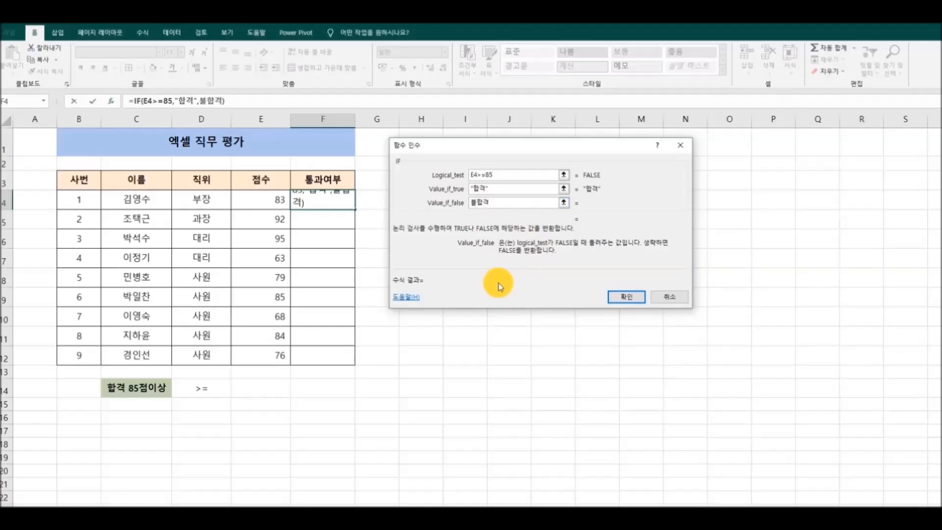
{"action": "left_click", "coordinate": [617, 294]}
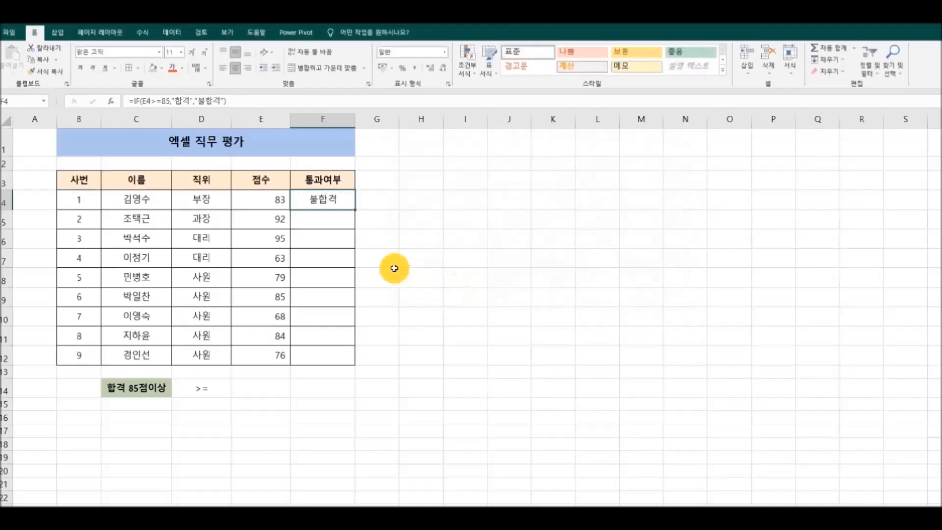
Fill the IF formula from F4 down through F12 and check the copied formulas in F9 and F11
{"action": "left_click_drag", "start_coordinate": [355, 209], "coordinate": [361, 360]}
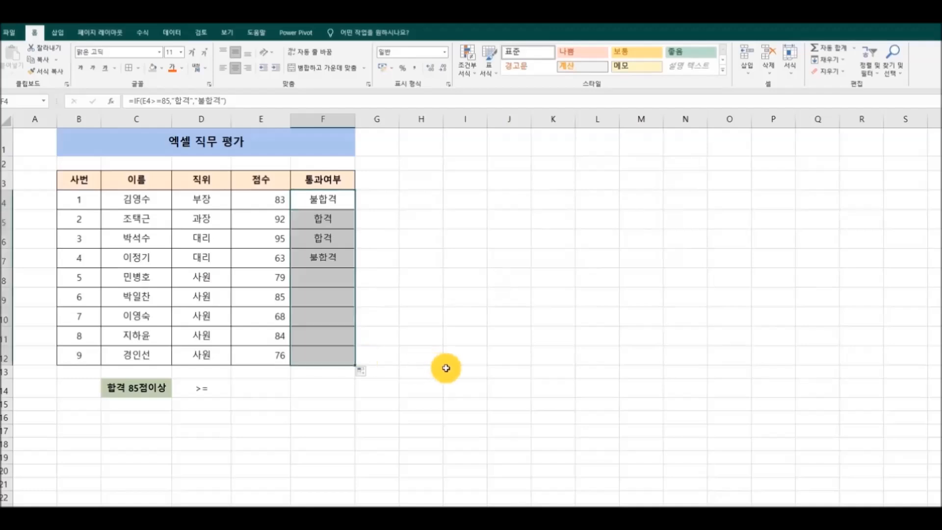
{"action": "left_click", "coordinate": [473, 357]}
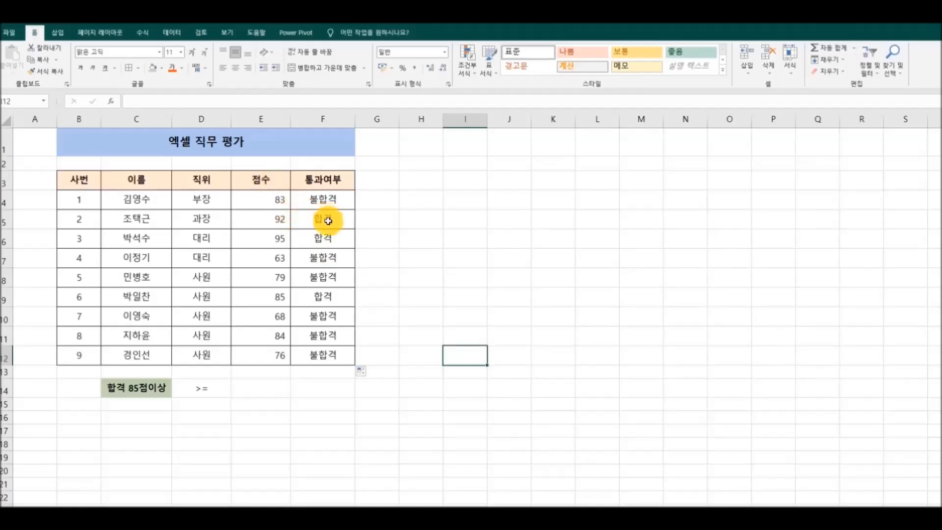
{"action": "left_click", "coordinate": [313, 301]}
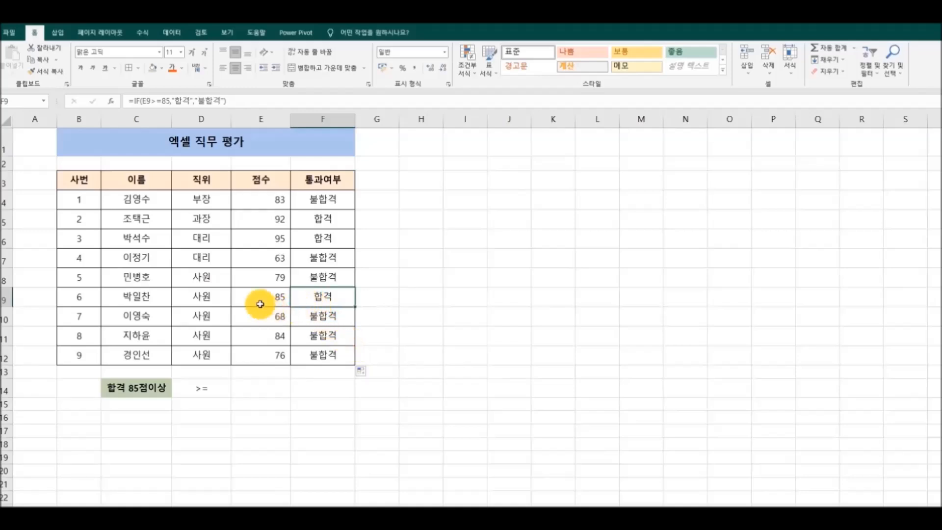
{"action": "left_click", "coordinate": [347, 336]}
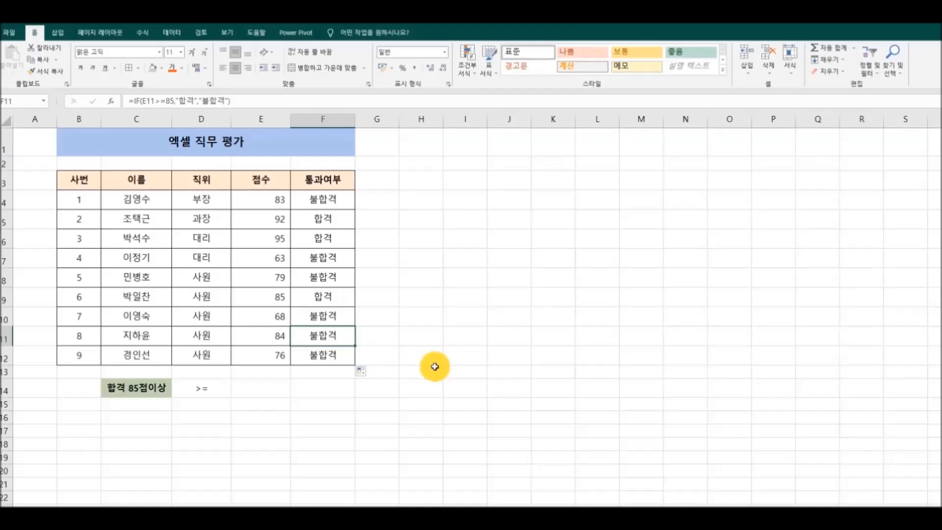
Set the score in cell E10 for employee number 7 to 85
{"action": "left_click", "coordinate": [260, 320]}
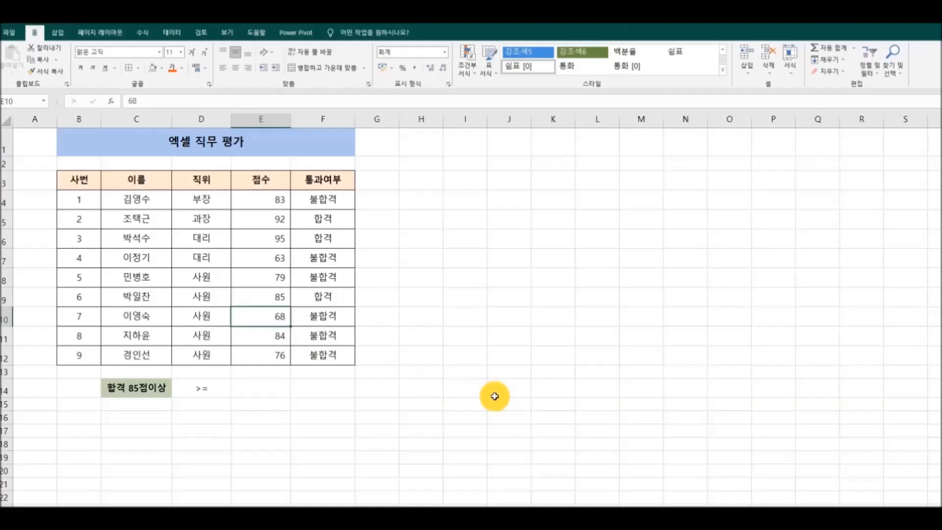
{"action": "type", "text": "85"}
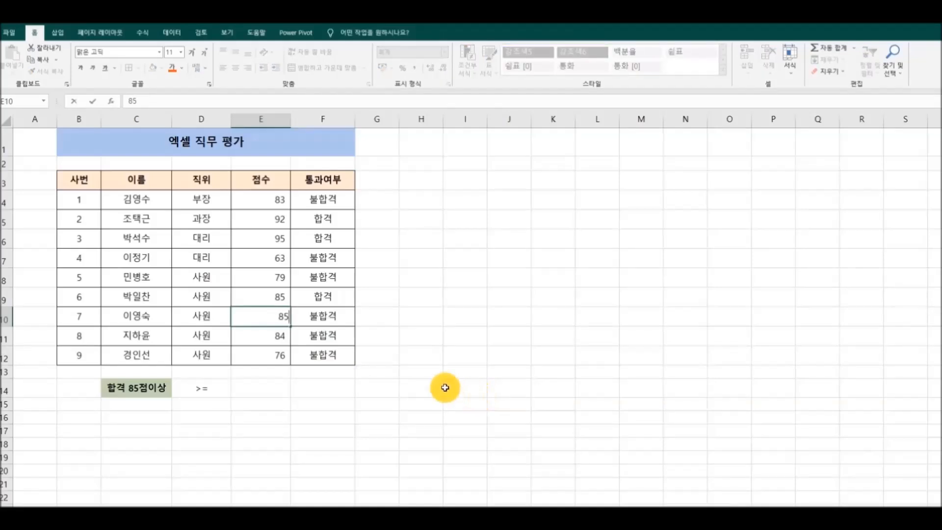
{"action": "key", "text": "Return"}
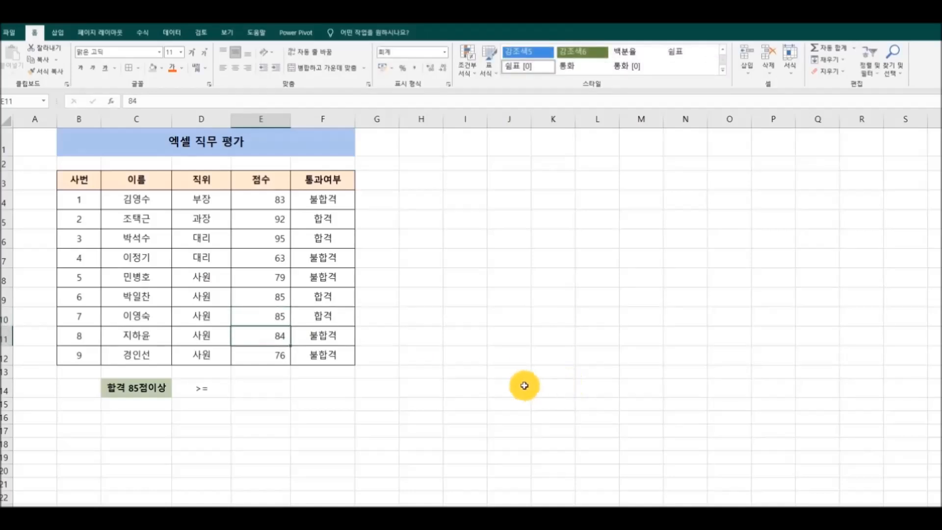
Set the score in cell E9 for employee number 6 to 84 and check formulas in the 통과여부 column
{"action": "left_click", "coordinate": [266, 300]}
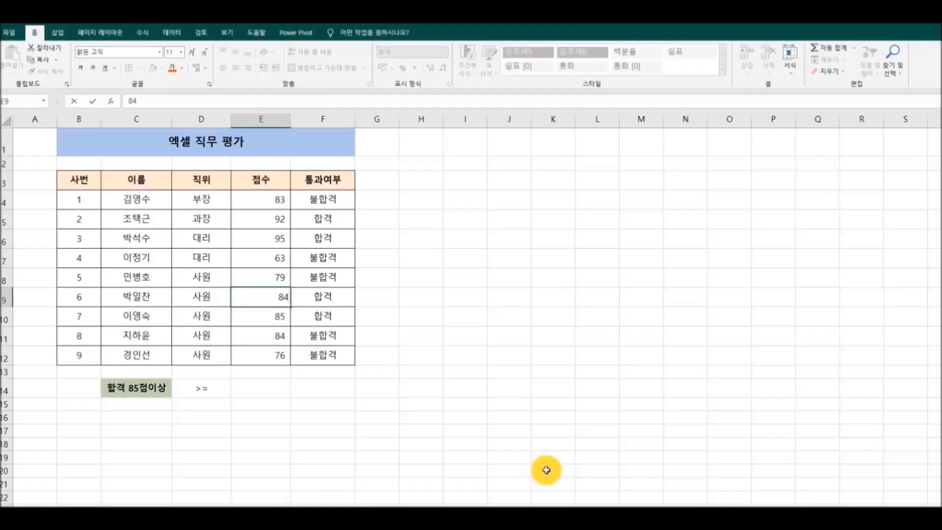
{"action": "key", "text": "Return"}
{"action": "left_click", "coordinate": [466, 444]}
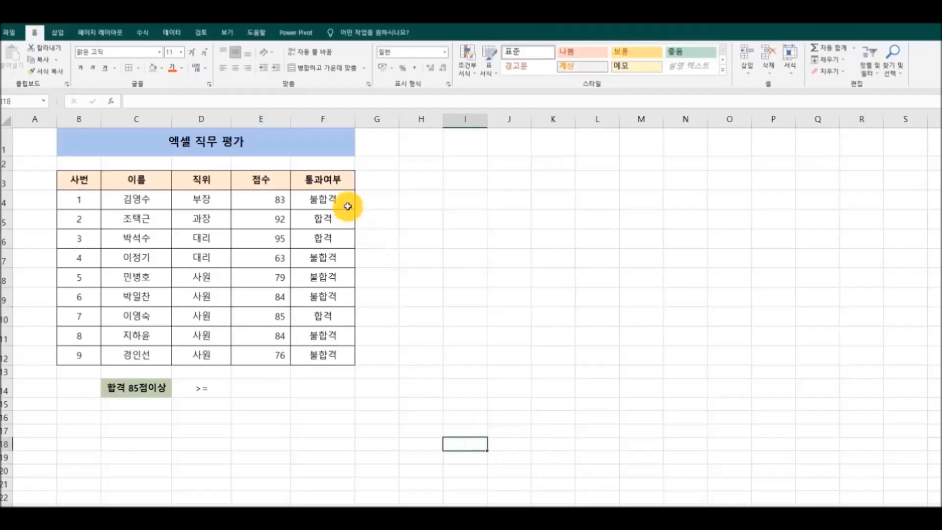
{"action": "left_click", "coordinate": [350, 353]}
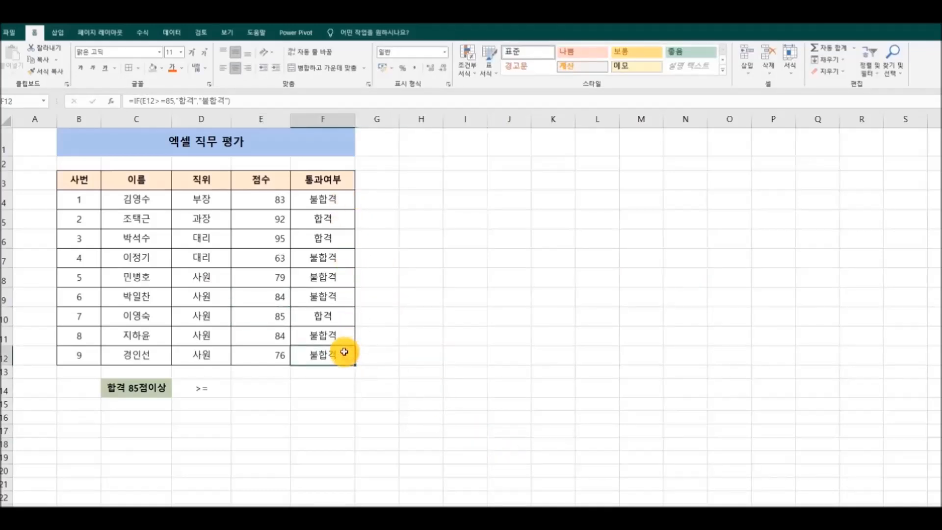
{"action": "left_click", "coordinate": [325, 240]}
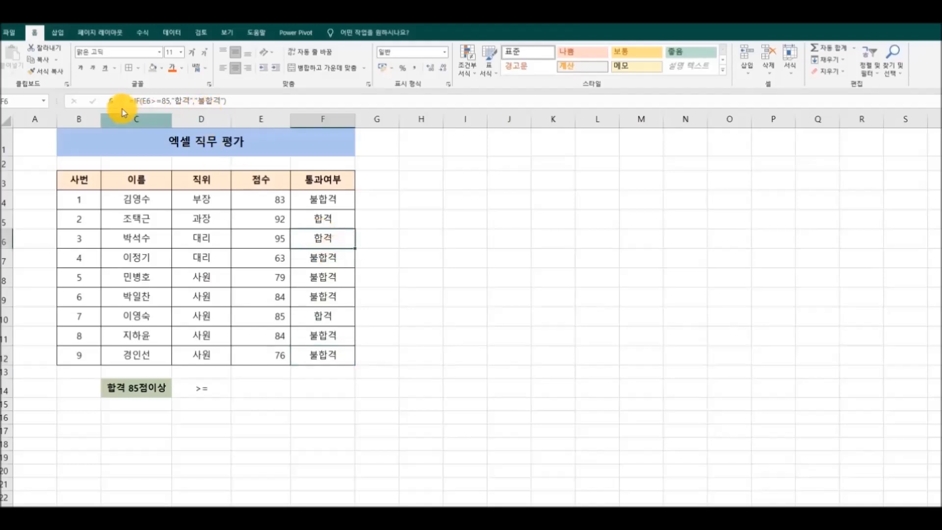
{"action": "left_click", "coordinate": [319, 218]}
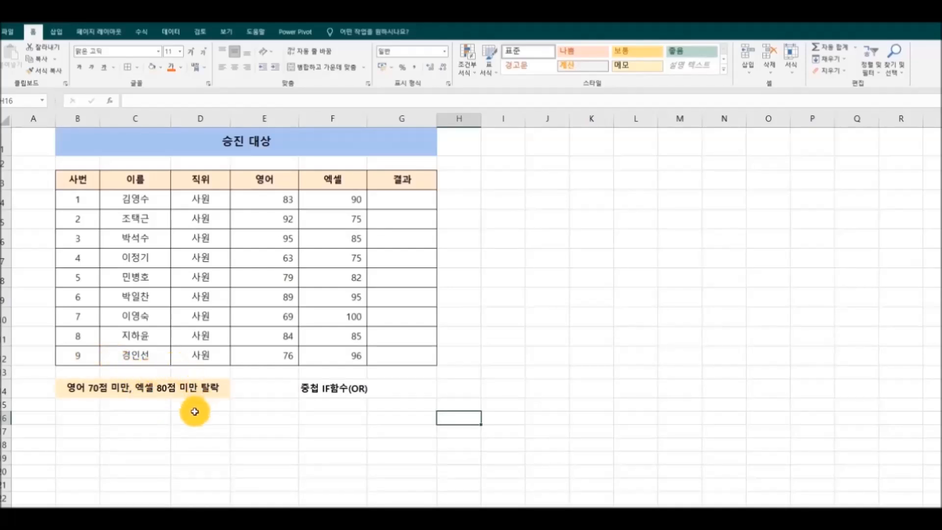
Start an IF formula in G4 with a nested OR whose first condition is E4<70
{"action": "left_click", "coordinate": [416, 205]}
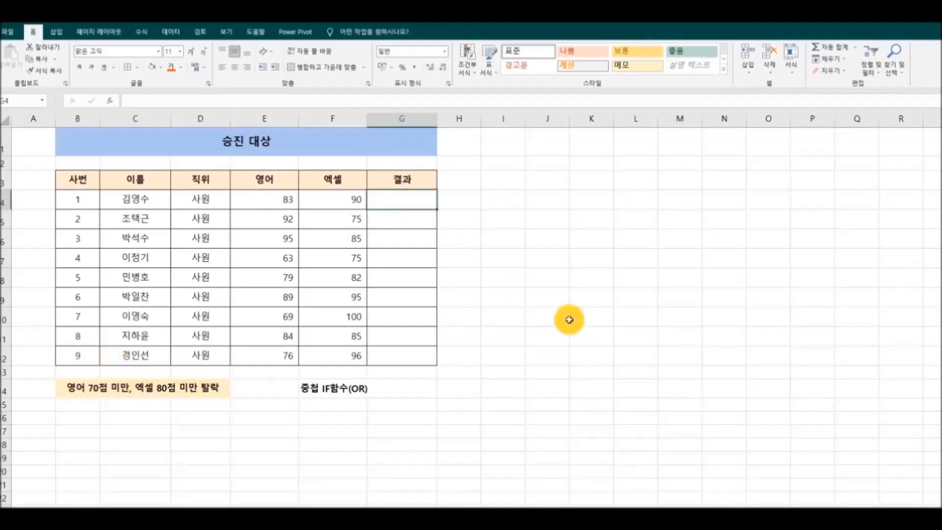
{"action": "type", "text": "="}
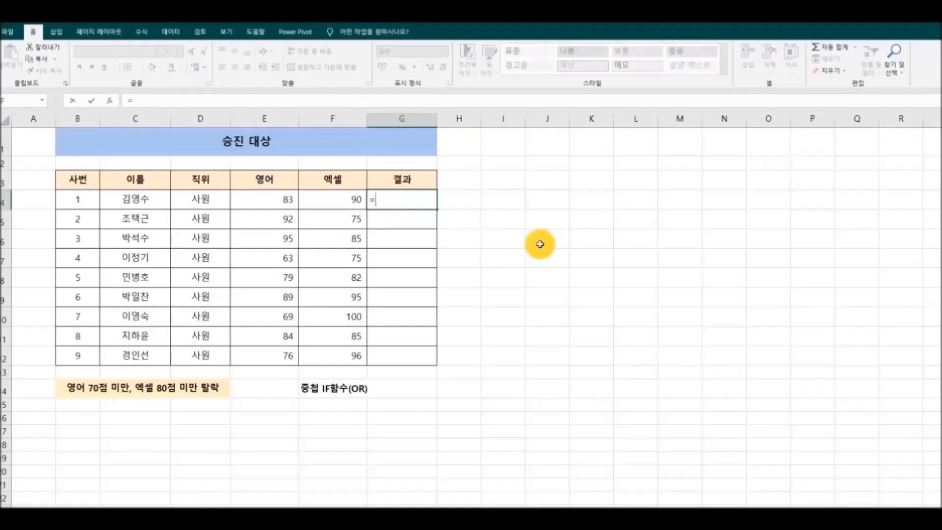
{"action": "type", "text": "IF"}
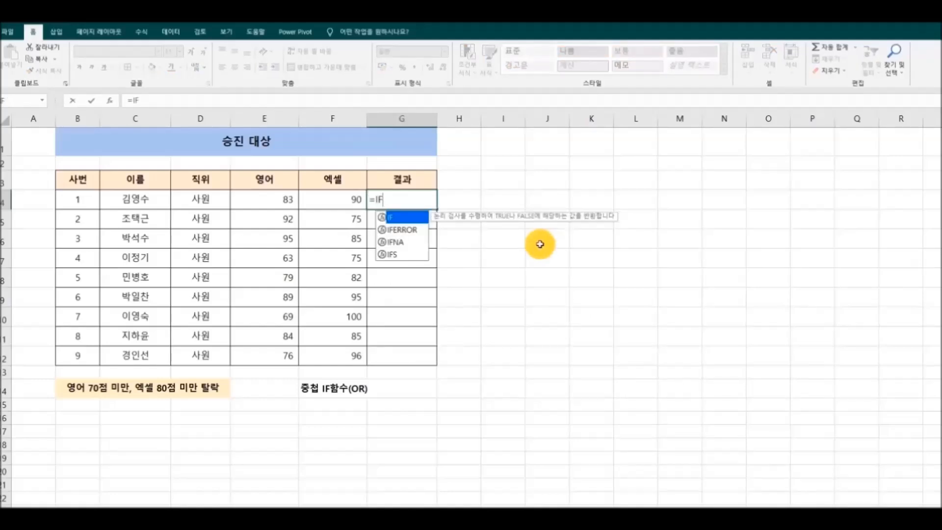
{"action": "double_click", "coordinate": [398, 218]}
{"action": "type", "text": "O"}
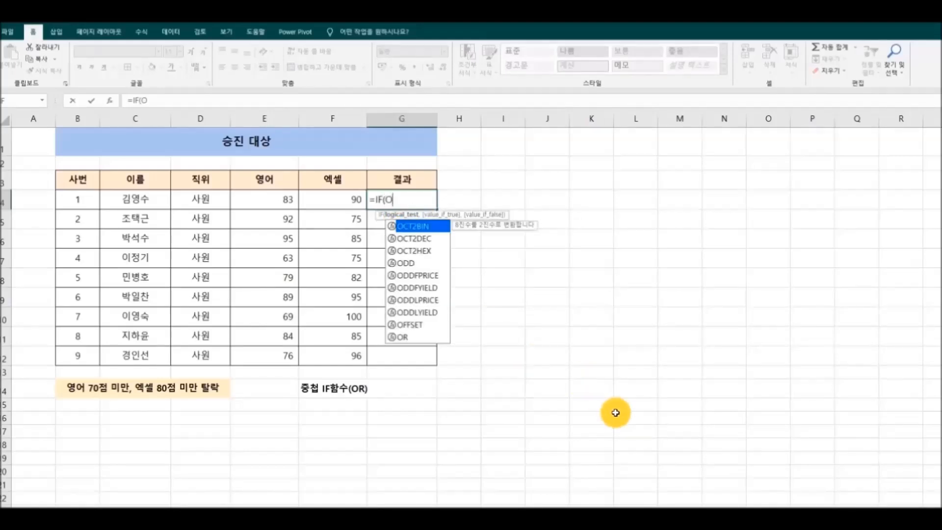
{"action": "type", "text": "R("}
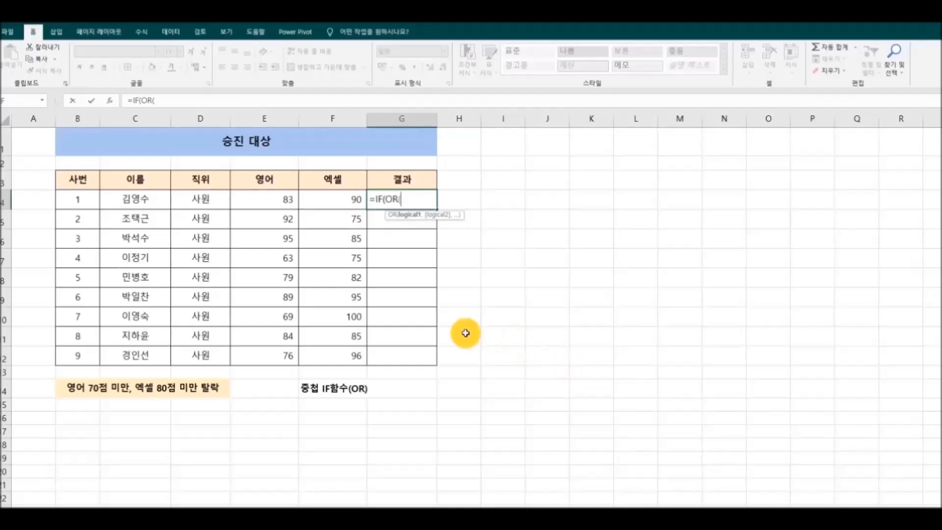
{"action": "left_click", "coordinate": [273, 198]}
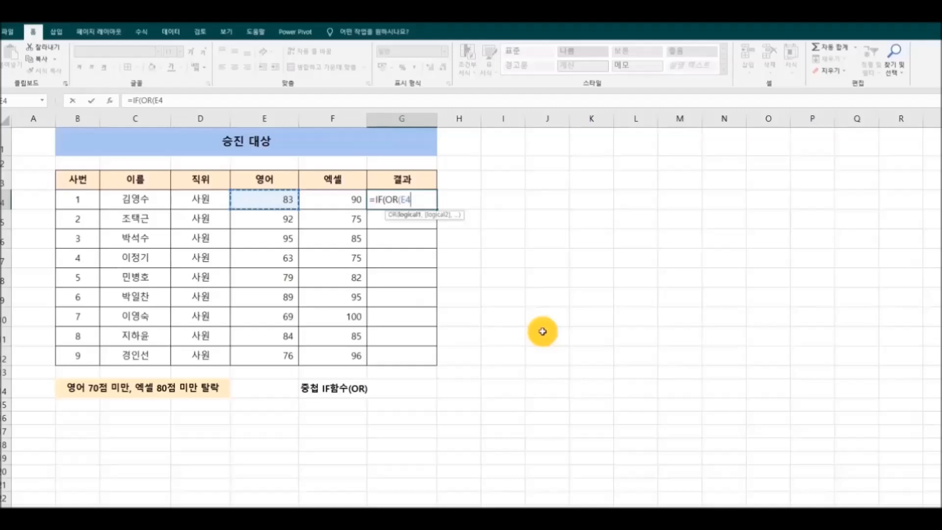
{"action": "type", "text": "70"}
{"action": "left_click", "coordinate": [411, 199]}
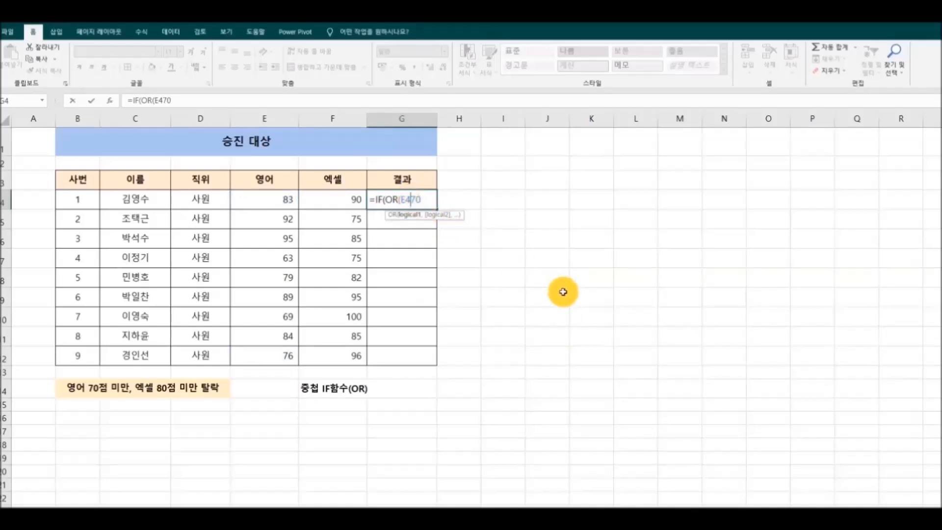
{"action": "type", "text": "<70"}
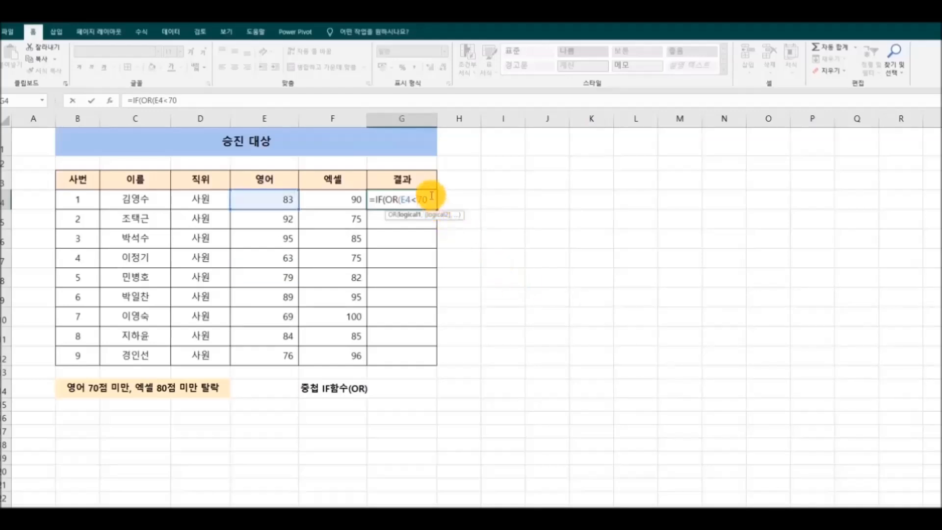
Add F4<80 as the second OR condition in the G4 formula
{"action": "type", "text": ","}
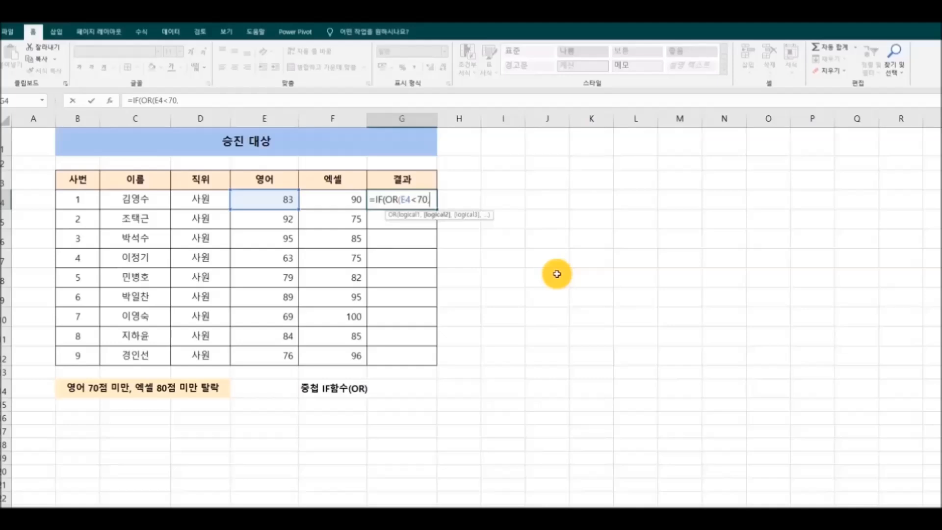
{"action": "left_click", "coordinate": [335, 209]}
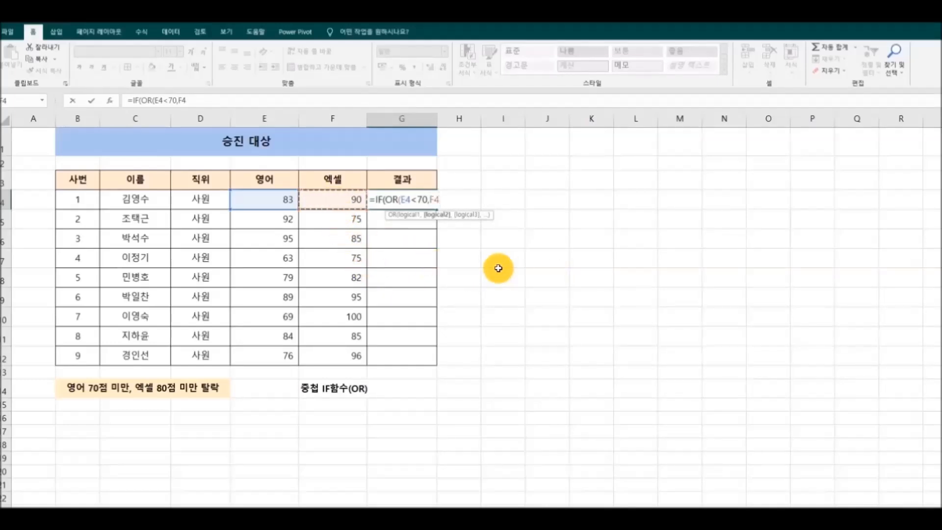
{"action": "type", "text": "80"}
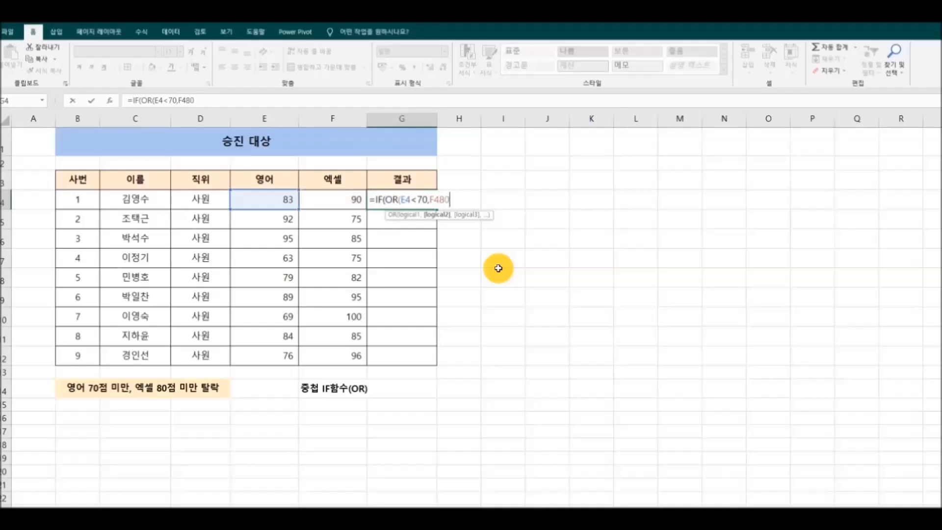
{"action": "left_click", "coordinate": [440, 198]}
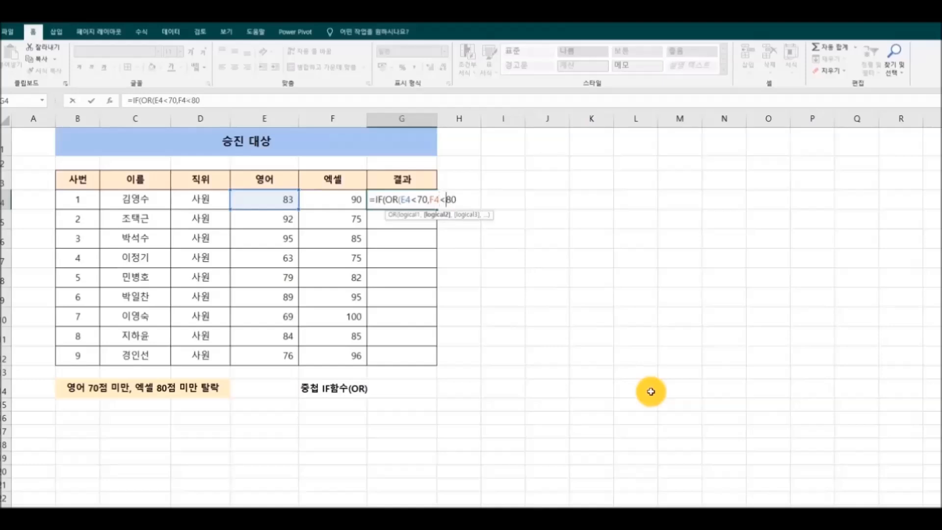
{"action": "left_click", "coordinate": [457, 200]}
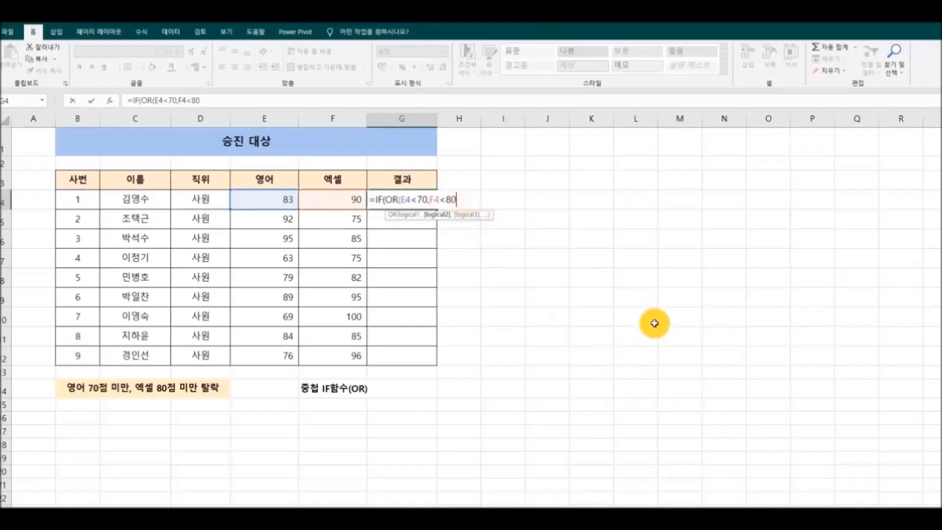
Close the OR test, return 탈락 when true and 승진 when false, and complete the formula in G4
{"action": "type", "text": "),"}
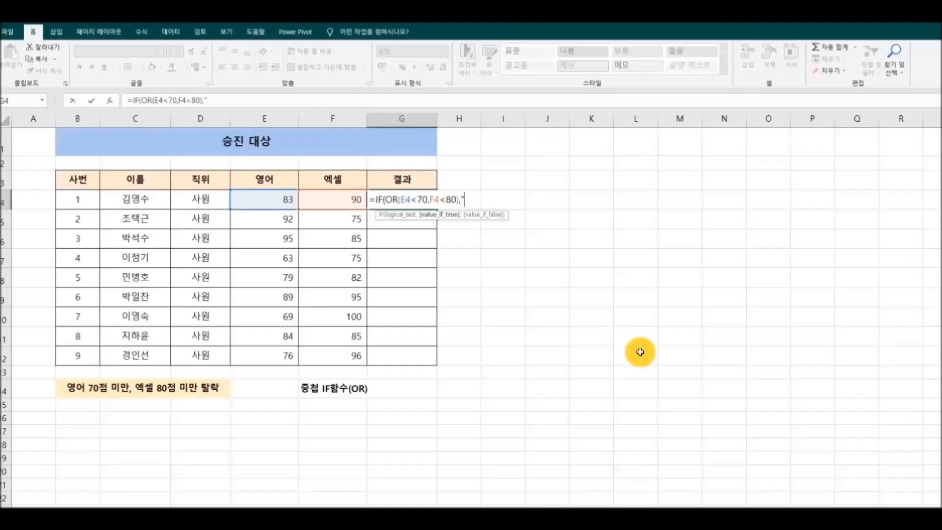
{"action": "type", "text": "탈락\","}
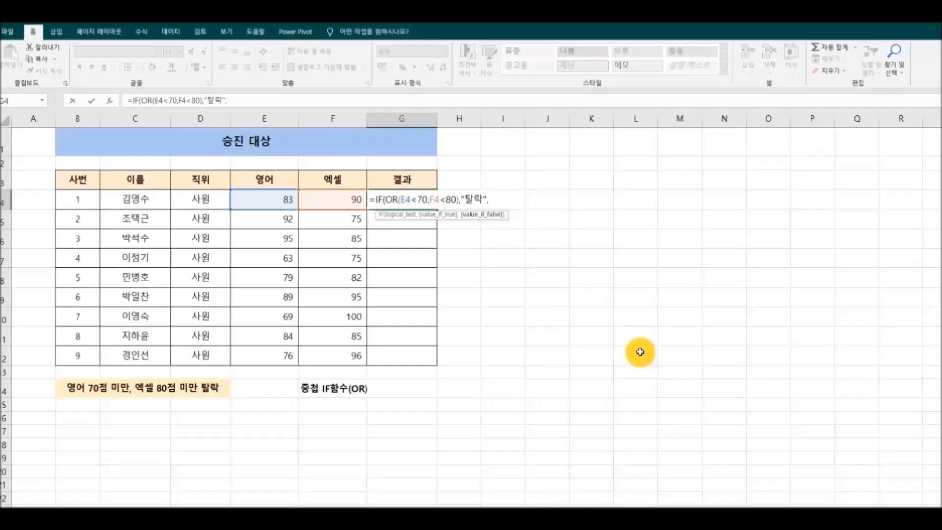
{"action": "type", "text": "\"승진\")"}
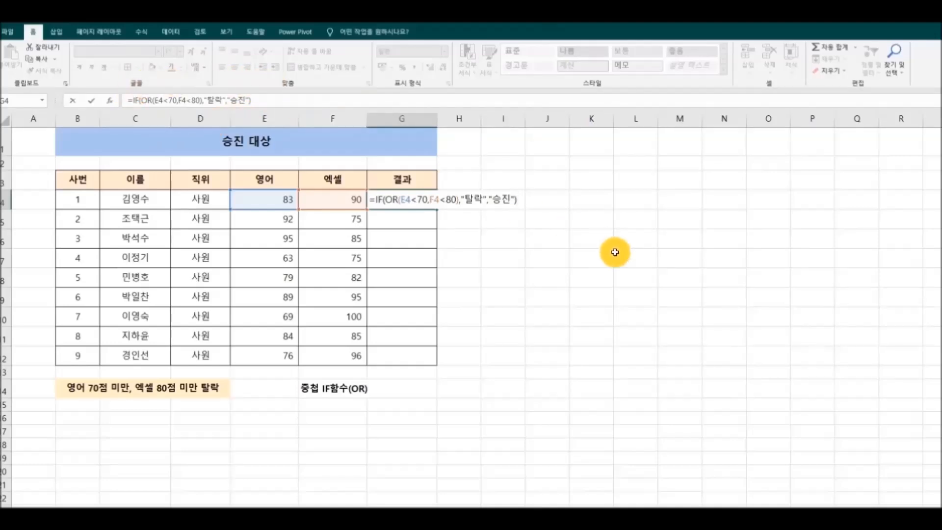
{"action": "key", "text": "Return"}
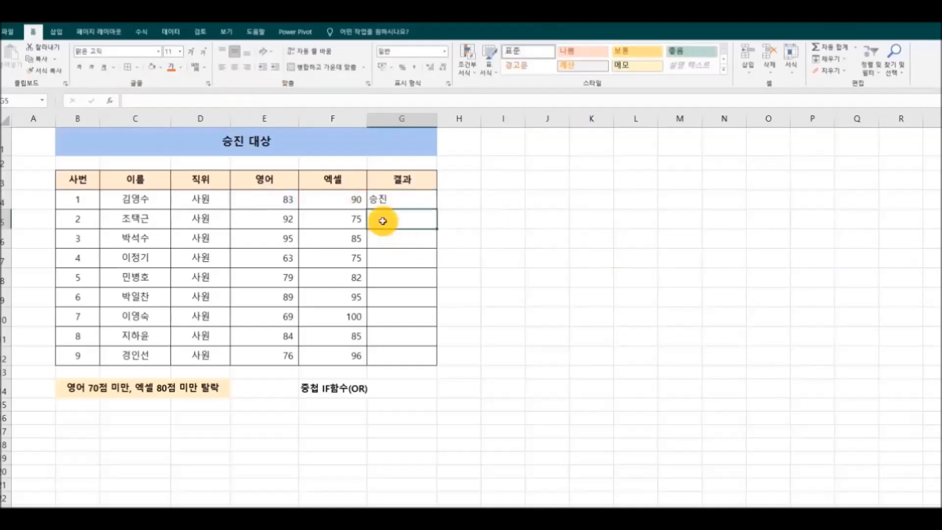
Fill the nested IF formula from G4 down through G12
{"action": "left_click", "coordinate": [396, 201]}
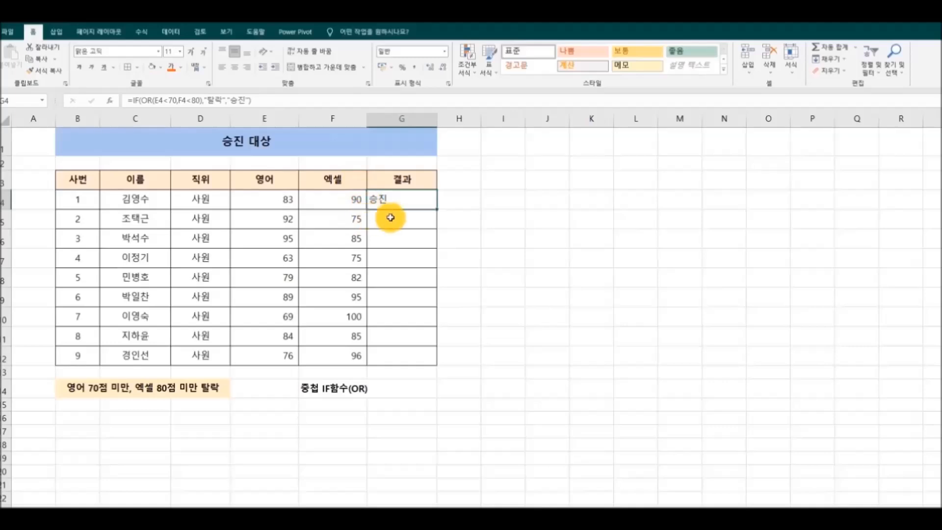
{"action": "left_click_drag", "start_coordinate": [435, 210], "coordinate": [435, 366]}
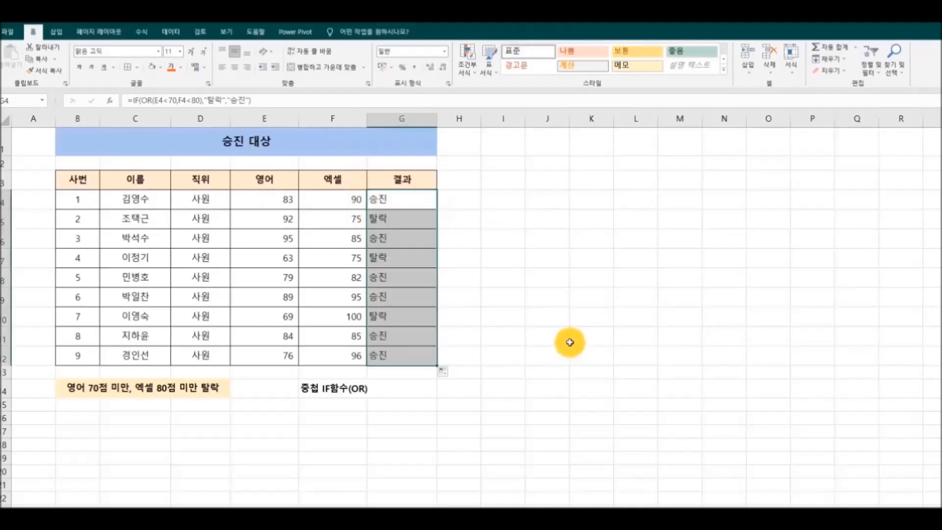
{"action": "left_click", "coordinate": [577, 338]}
Check employee number 2's scores in E5 and F5 and the copied formulas in G7 and G10
{"action": "left_click", "coordinate": [270, 227]}
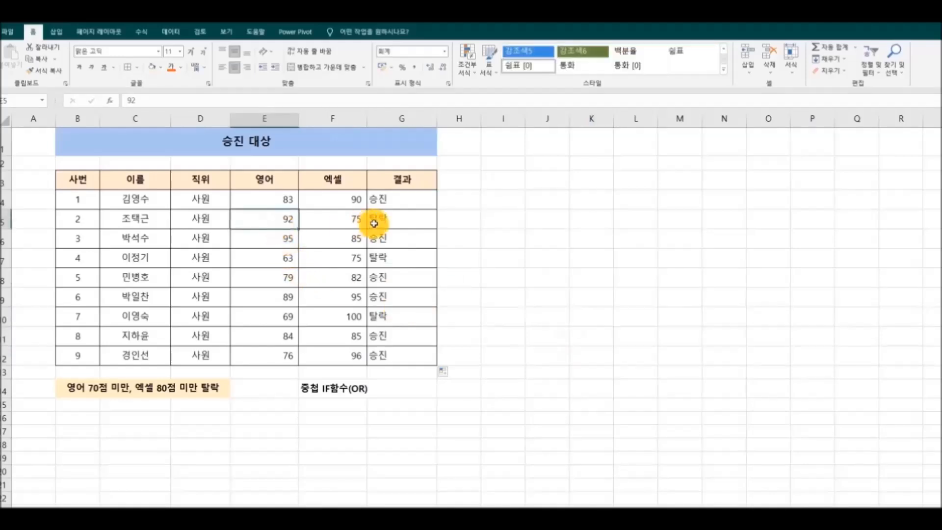
{"action": "left_click", "coordinate": [337, 219]}
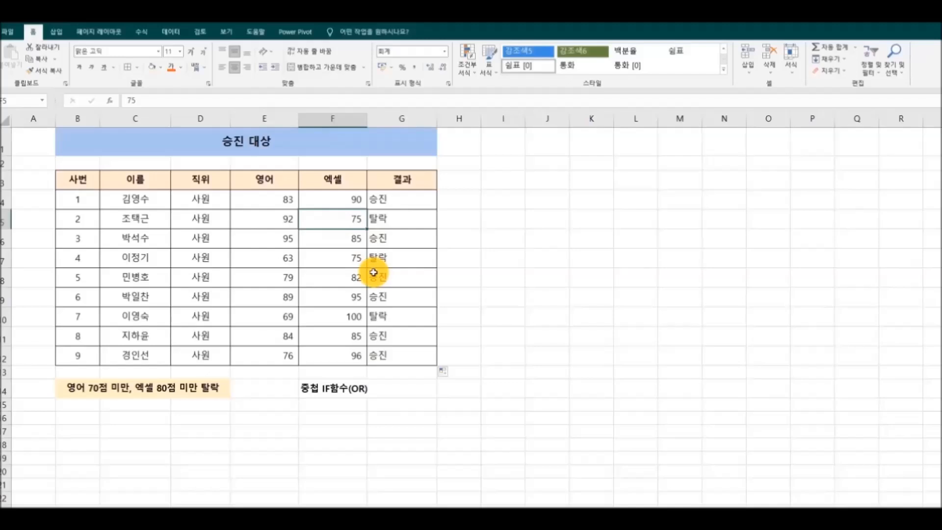
{"action": "left_click", "coordinate": [410, 259]}
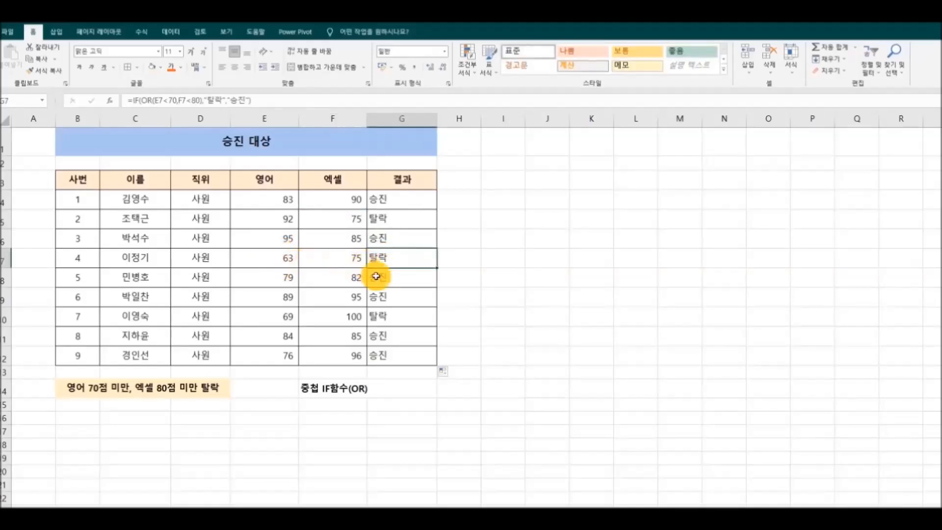
{"action": "left_click", "coordinate": [393, 316]}
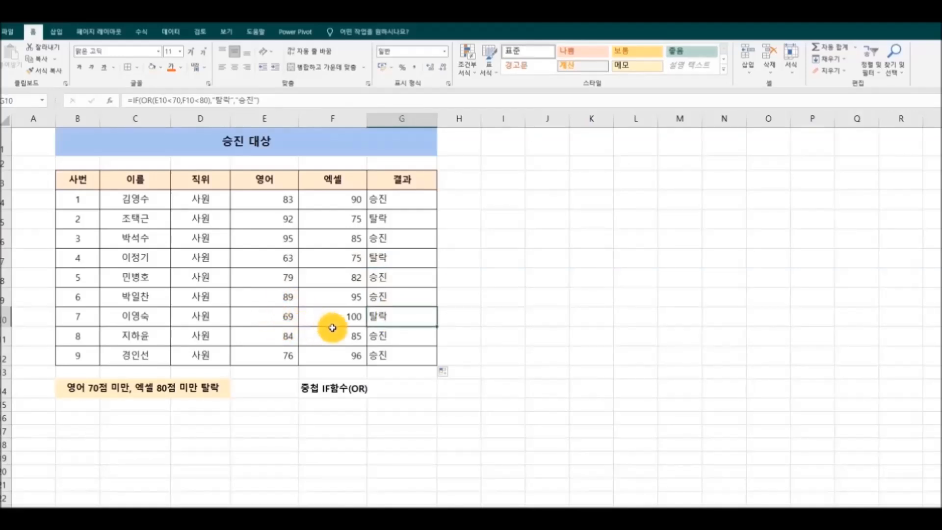
{"action": "left_click", "coordinate": [520, 386]}
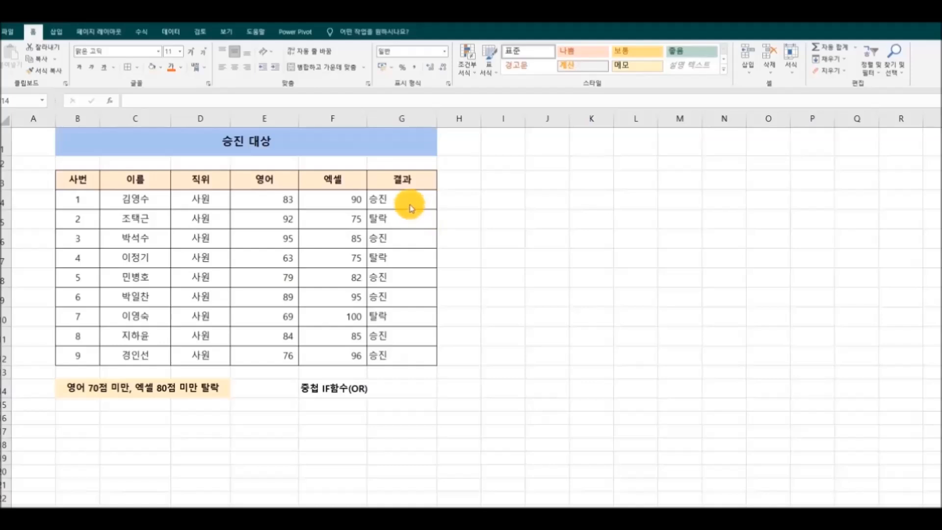
Center the results in G4:G12 horizontally and deselect the range
{"action": "left_click_drag", "start_coordinate": [411, 201], "coordinate": [407, 356]}
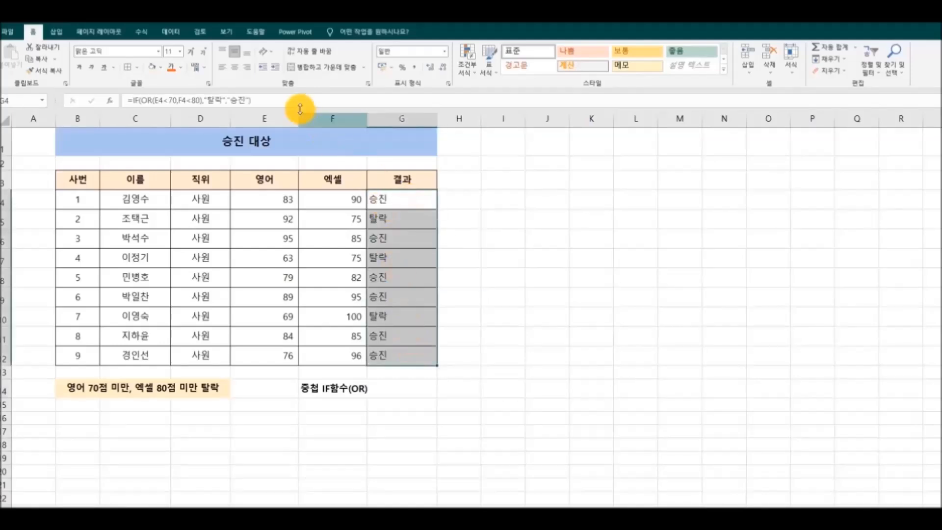
{"action": "left_click", "coordinate": [240, 73]}
{"action": "left_click", "coordinate": [583, 252]}
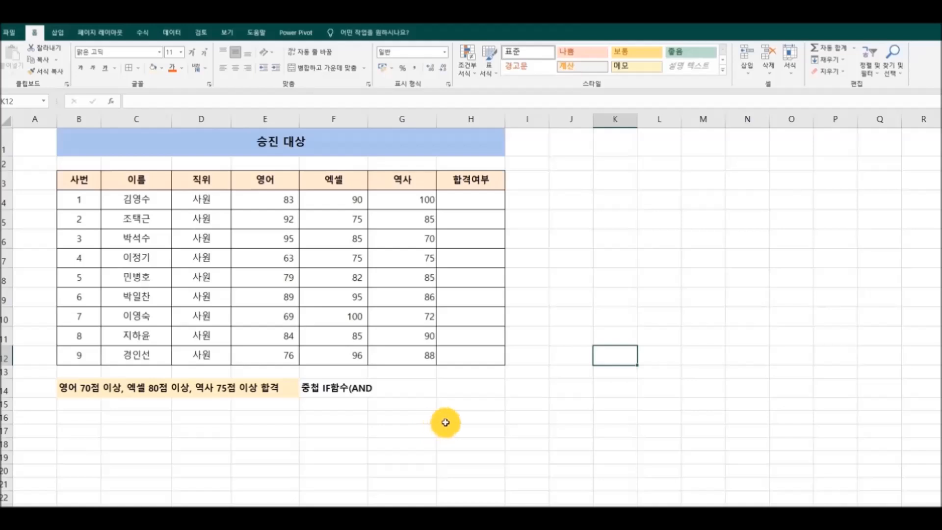
Start an IF formula in H4 with a nested AND whose first condition is E4>=70
{"action": "left_click", "coordinate": [483, 202]}
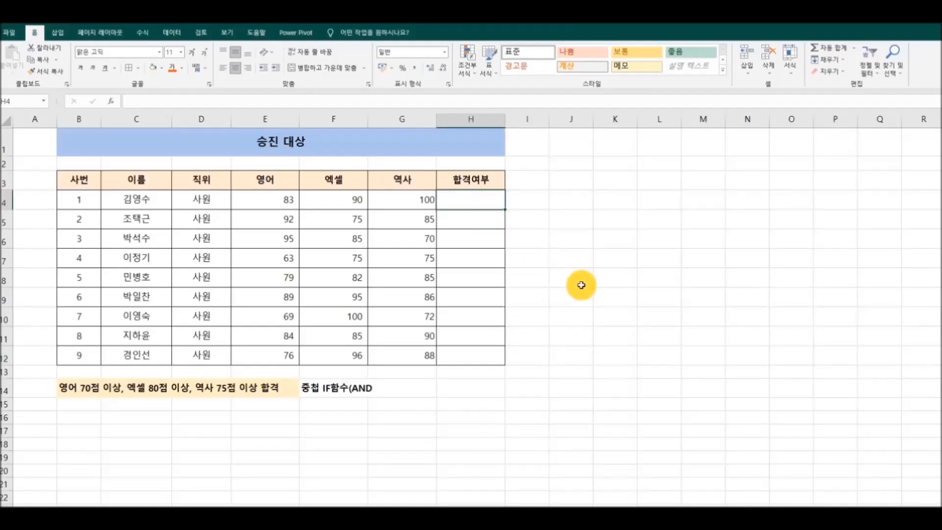
{"action": "type", "text": "=IF"}
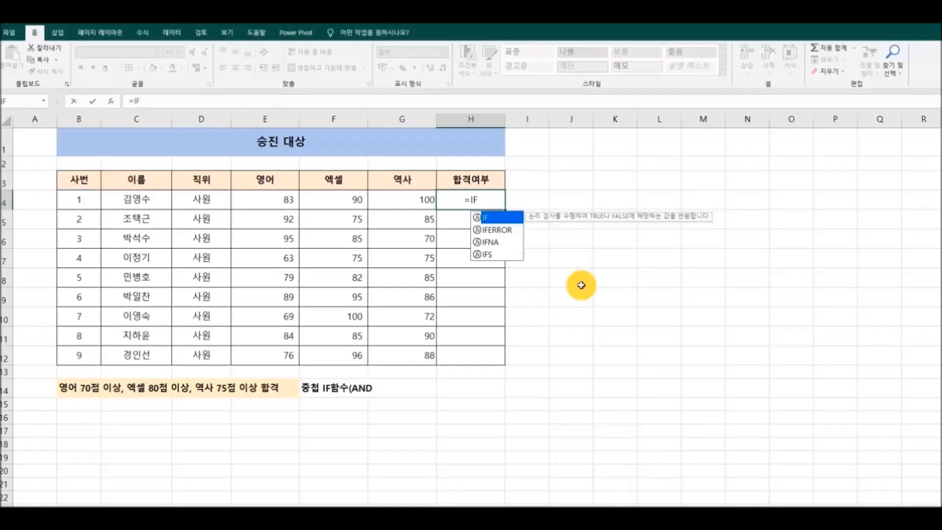
{"action": "type", "text": "(AND"}
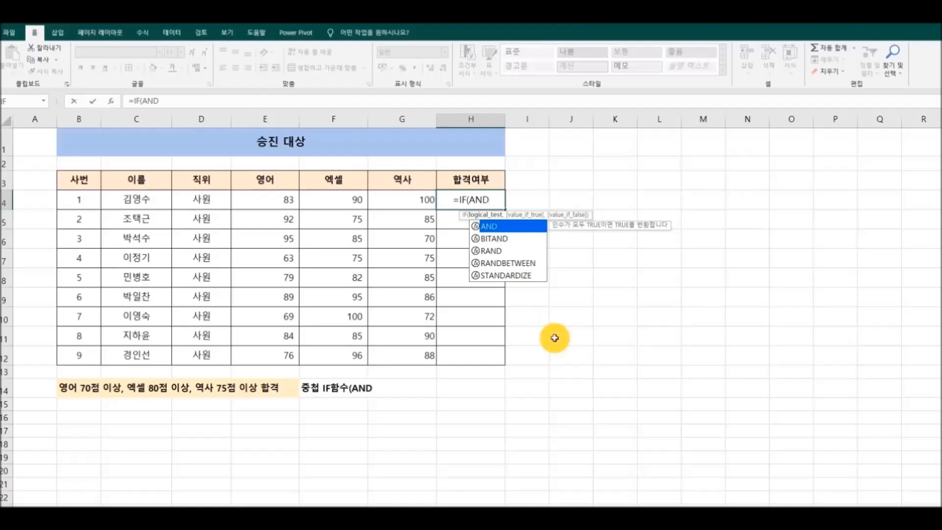
{"action": "type", "text": "("}
{"action": "left_click", "coordinate": [272, 205]}
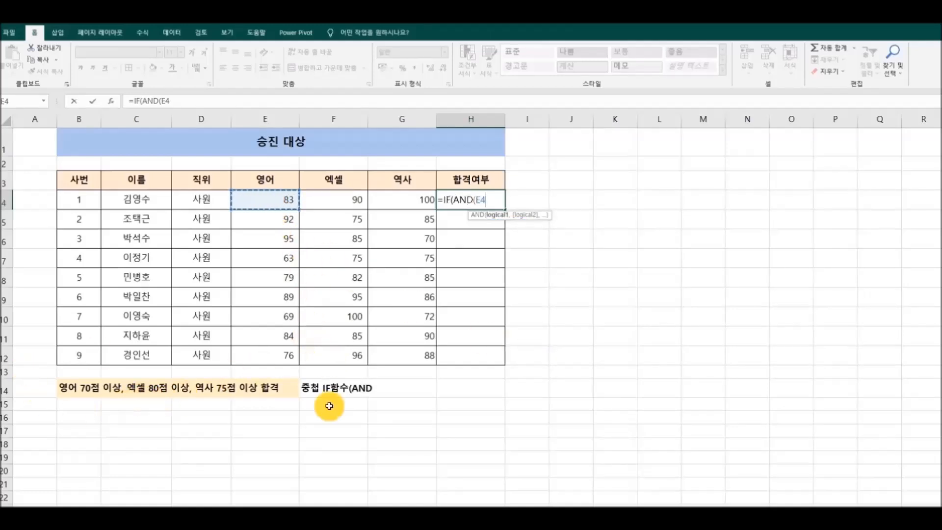
{"action": "type", "text": "70"}
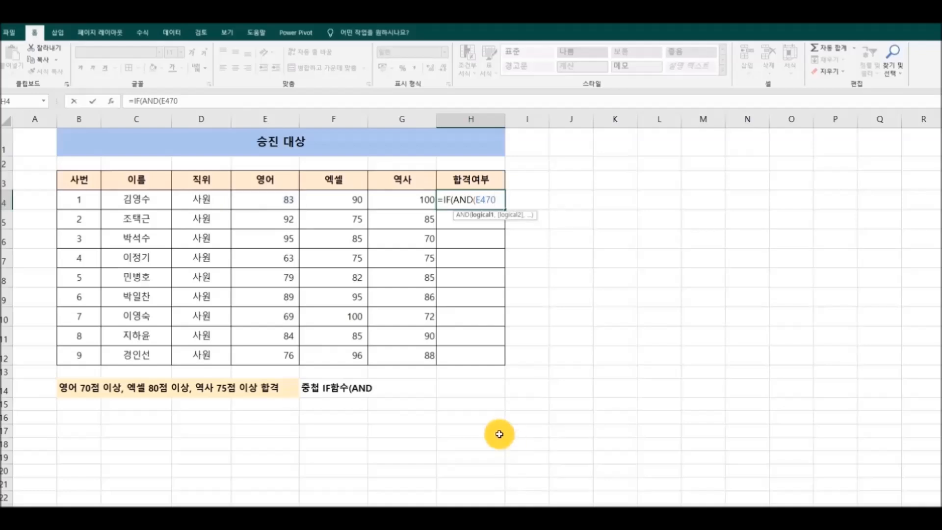
{"action": "left_click", "coordinate": [485, 199]}
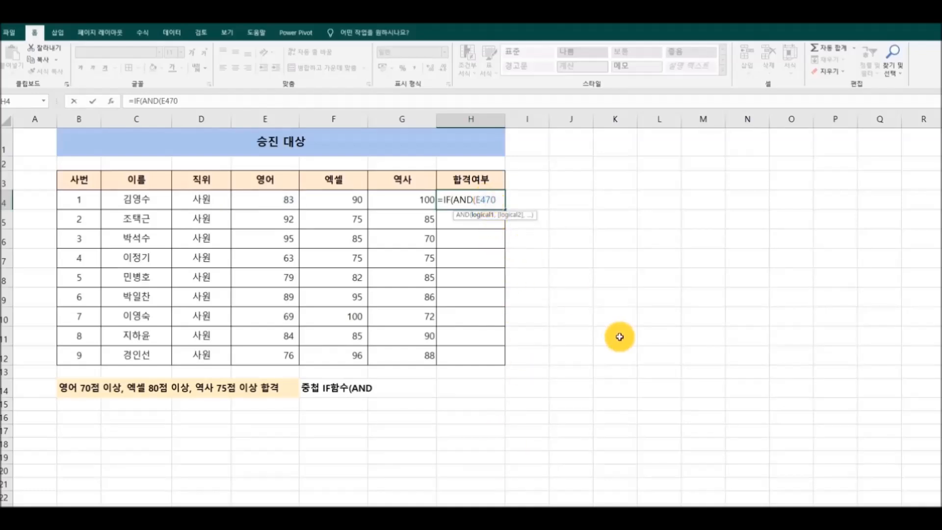
{"action": "type", "text": ">="}
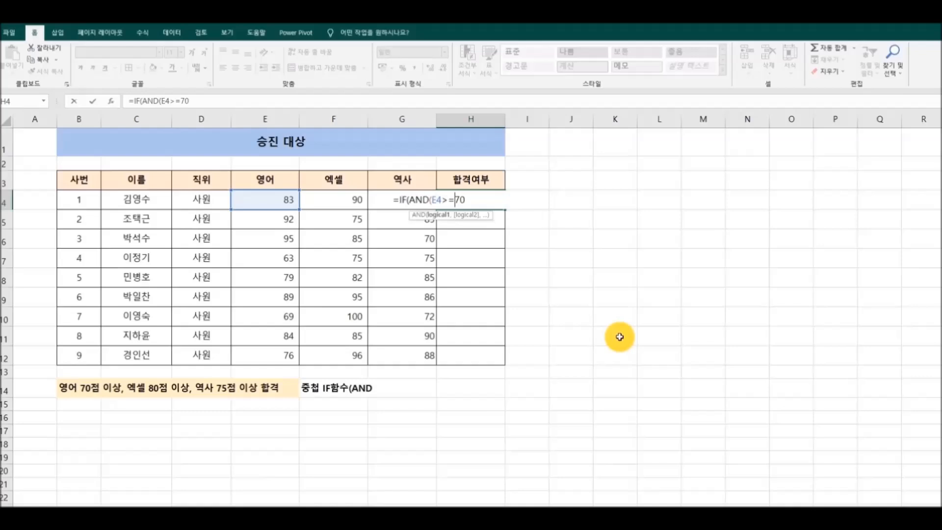
{"action": "left_click", "coordinate": [480, 198]}
Add the conditions F4>=80 and G4>=75 to the AND function in H4's formula and close the AND
{"action": "type", "text": ","}
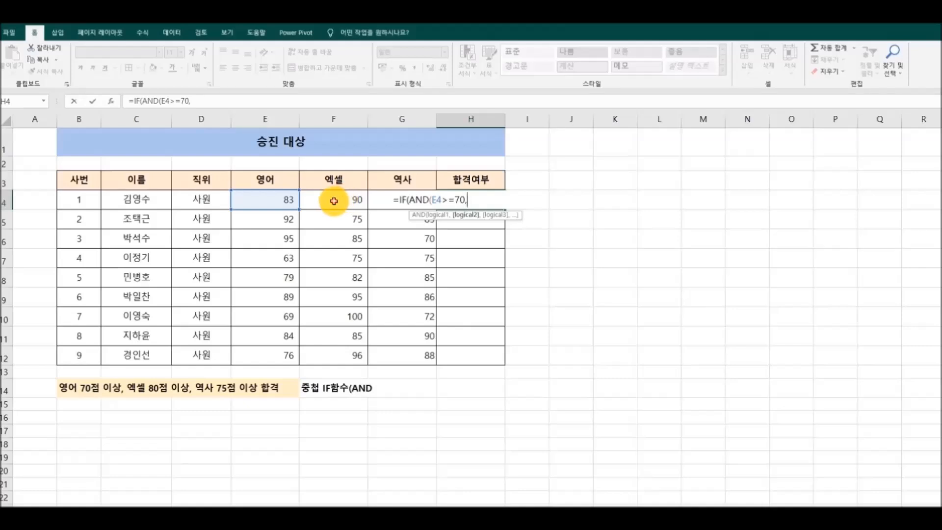
{"action": "left_click", "coordinate": [334, 201]}
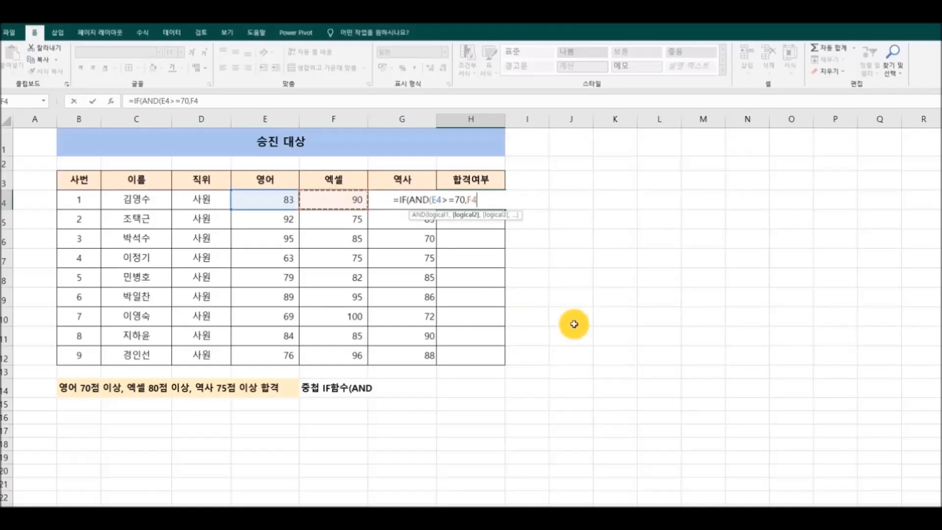
{"action": "type", "text": "80"}
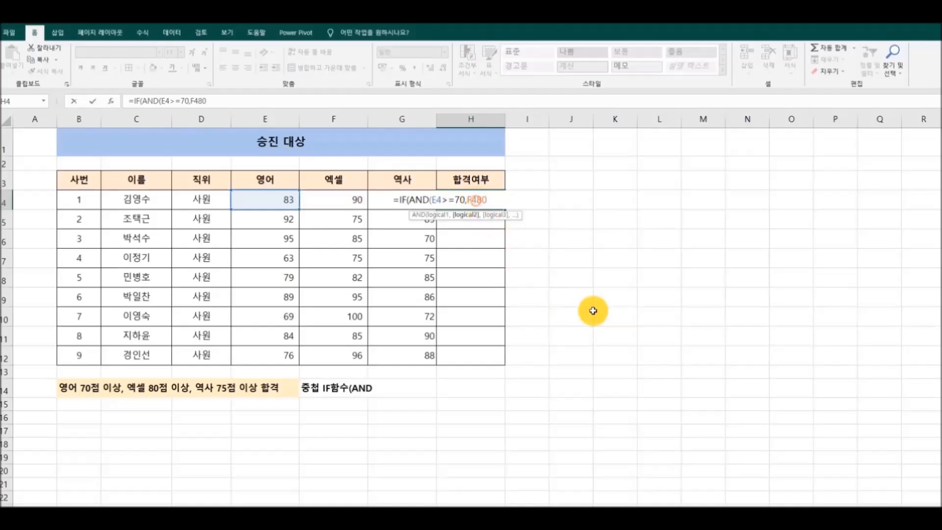
{"action": "type", "text": ">="}
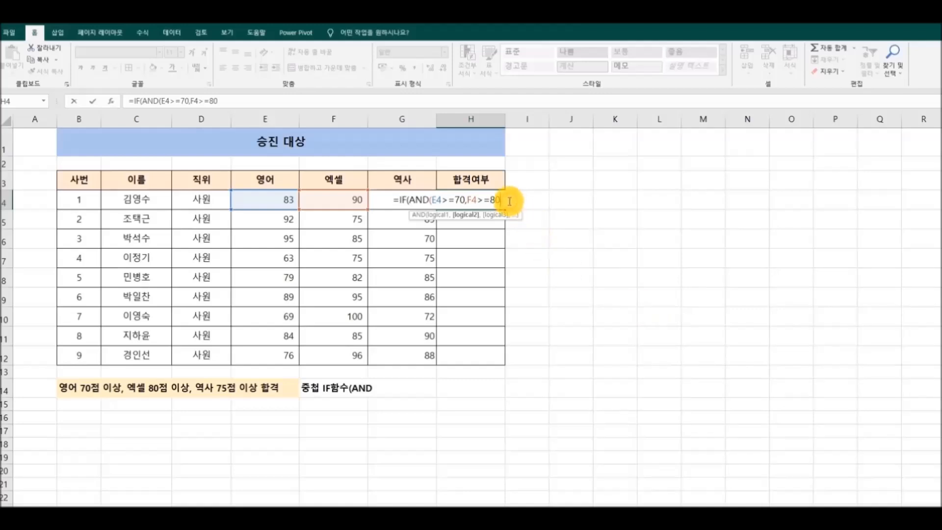
{"action": "type", "text": ","}
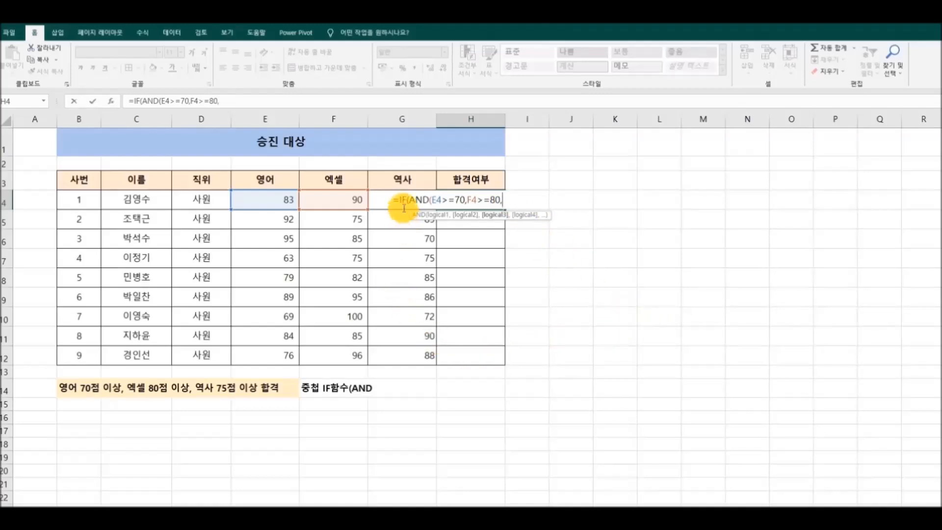
{"action": "left_click", "coordinate": [382, 202]}
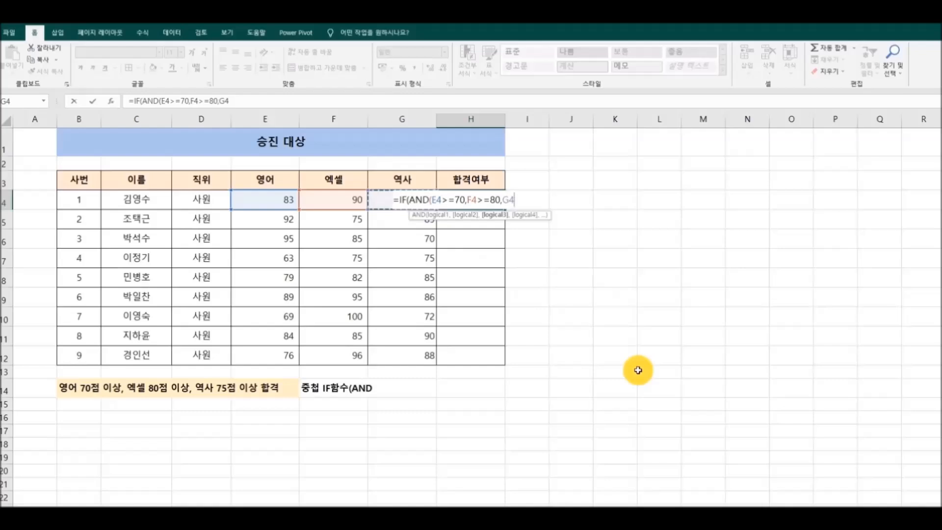
{"action": "type", "text": "75"}
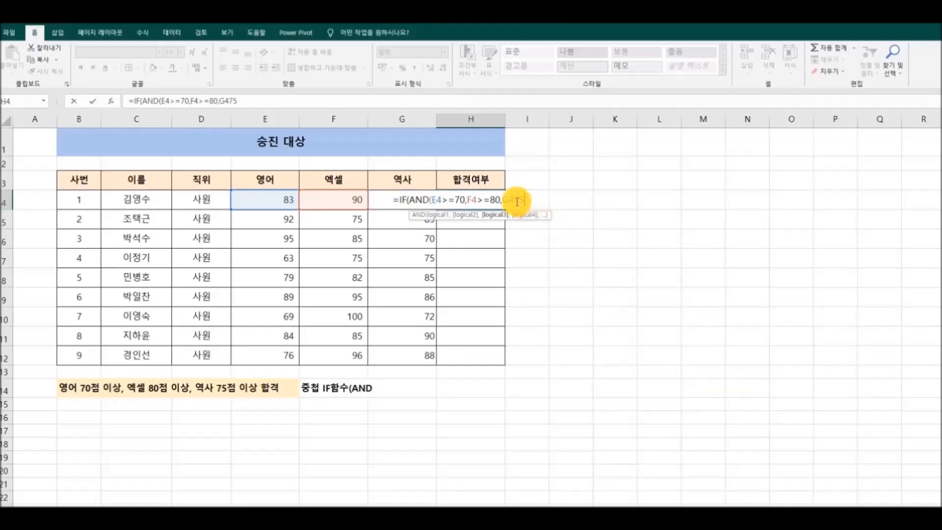
{"action": "type", "text": ">="}
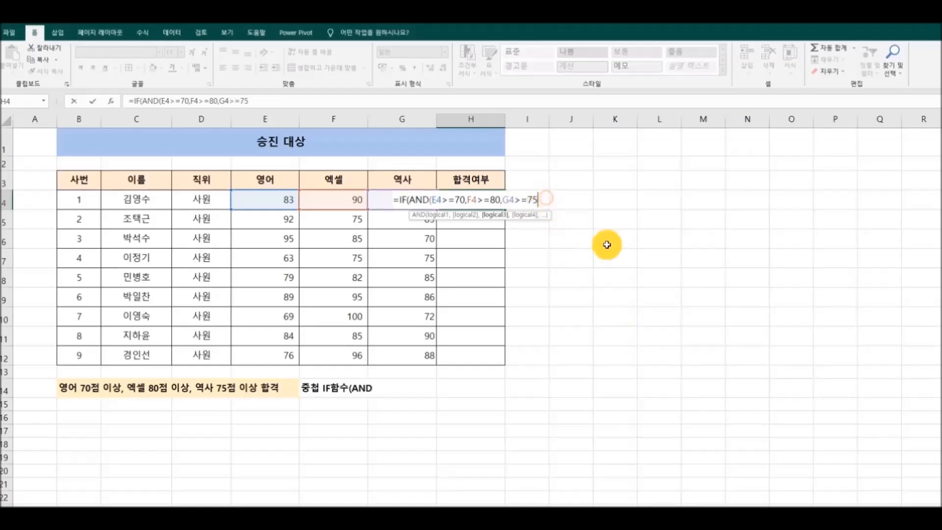
{"action": "type", "text": ")"}
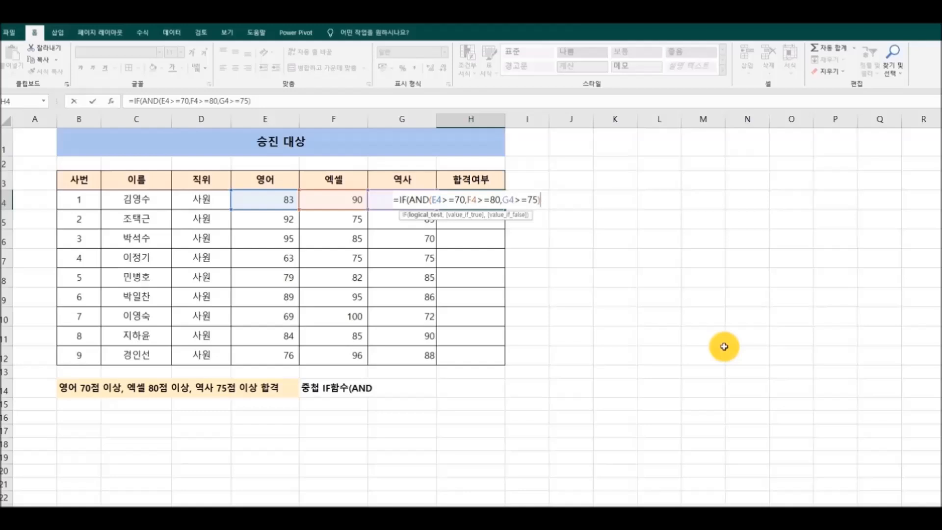
Complete the IF formula in H4 with "합격" as the true result and "불합격" as the false result
{"action": "type", "text": ","}
{"action": "type", "text": "\"합ㄱ"}
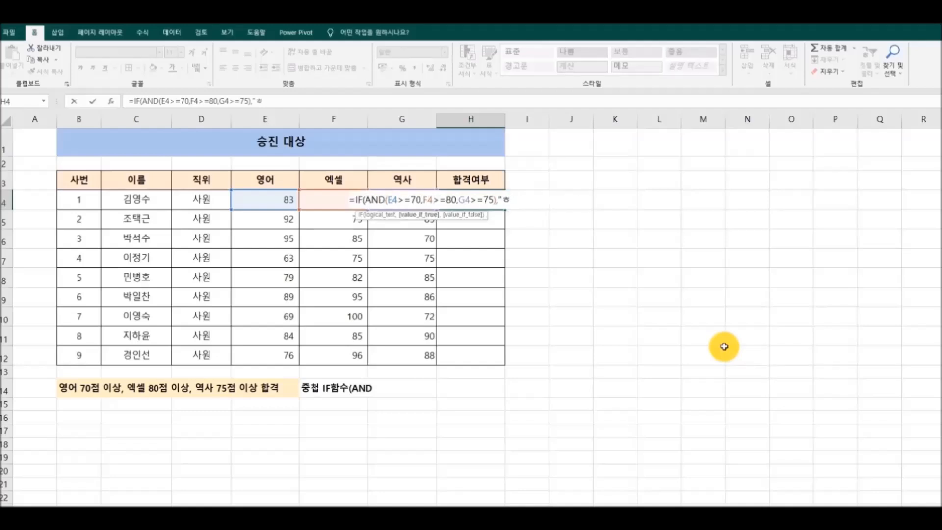
{"action": "type", "text": "\",\"불합격"}
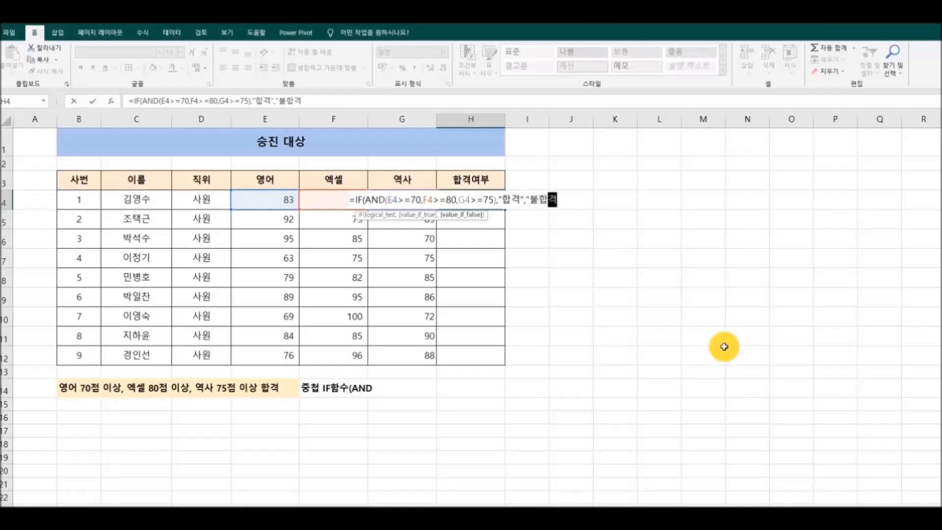
{"action": "type", "text": ")"}
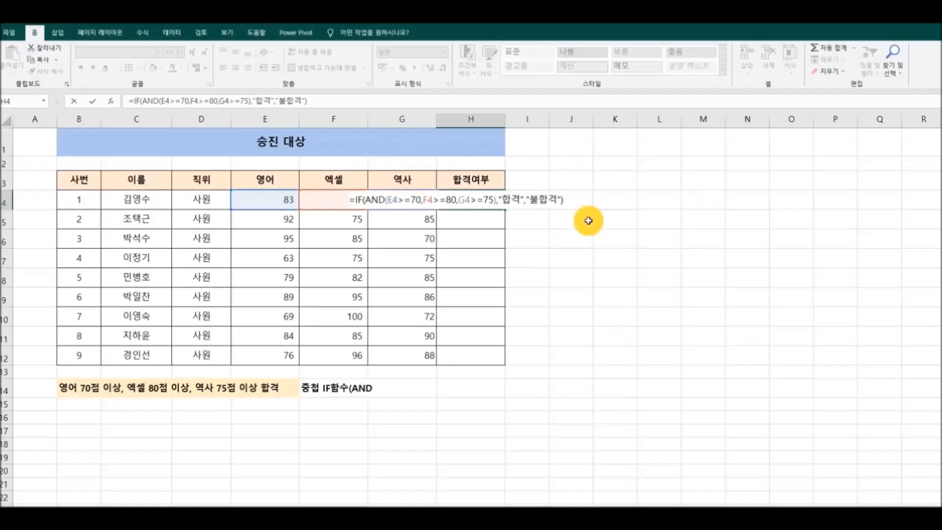
{"action": "key", "text": "Return"}
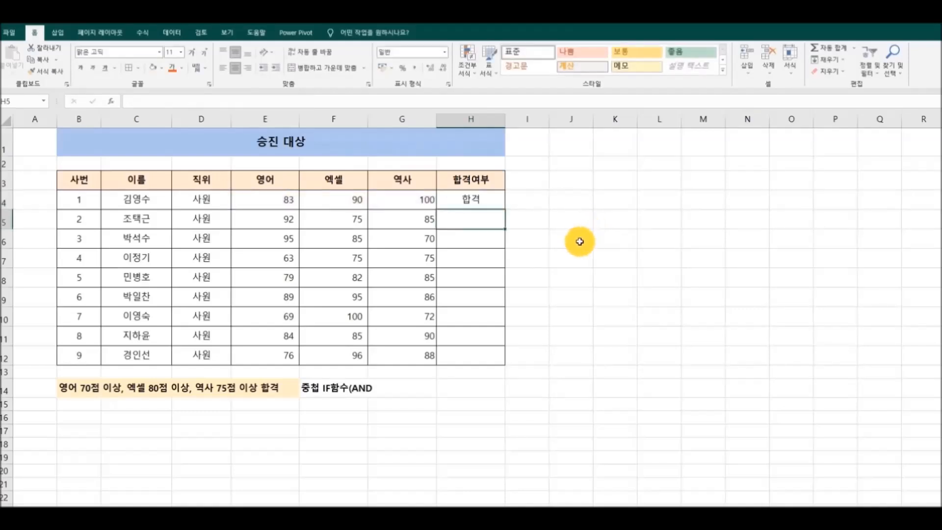
Fill the nested IF formula from H4 down through H12 and deselect the range
{"action": "left_click", "coordinate": [488, 197]}
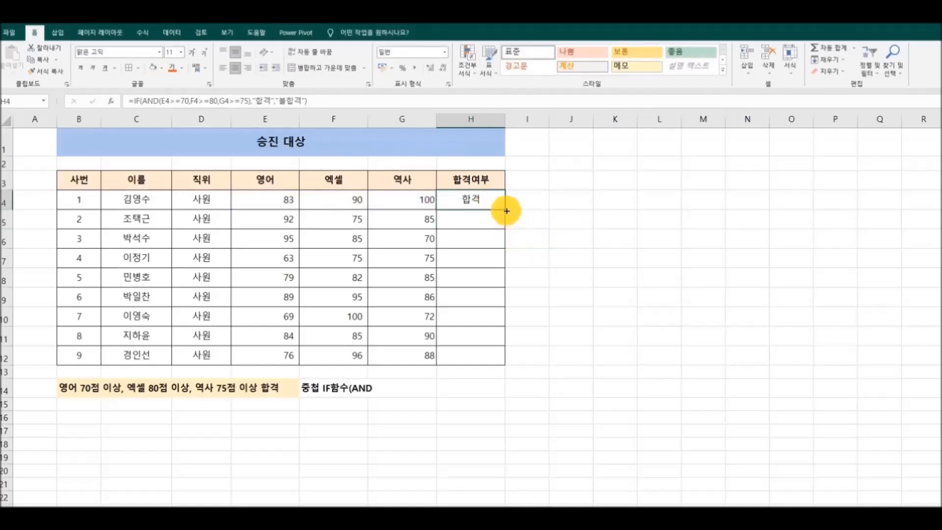
{"action": "double_click", "coordinate": [505, 210]}
{"action": "left_click", "coordinate": [615, 303]}
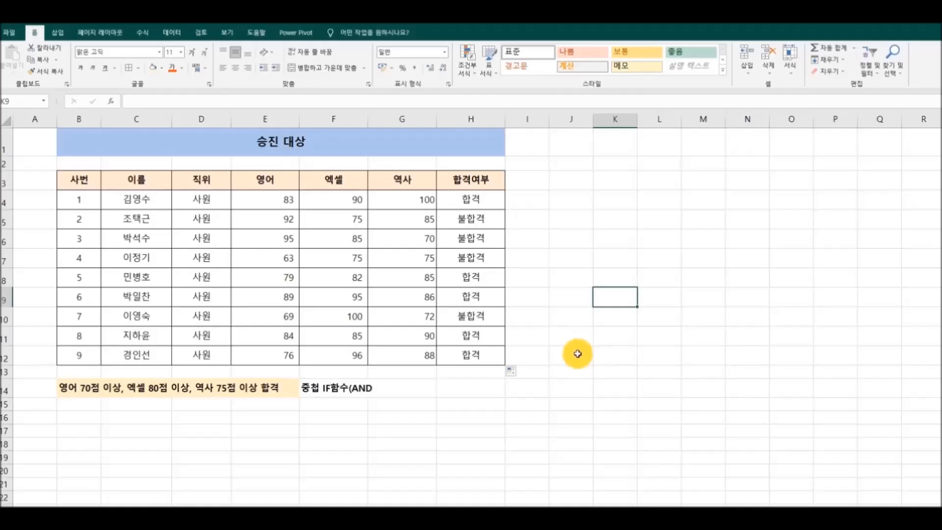
Check the scores of employee numbers 1 and 2 in rows 4 and 5 against their pass or fail results
{"action": "left_click", "coordinate": [267, 201]}
{"action": "left_click_drag", "start_coordinate": [267, 201], "coordinate": [399, 200]}
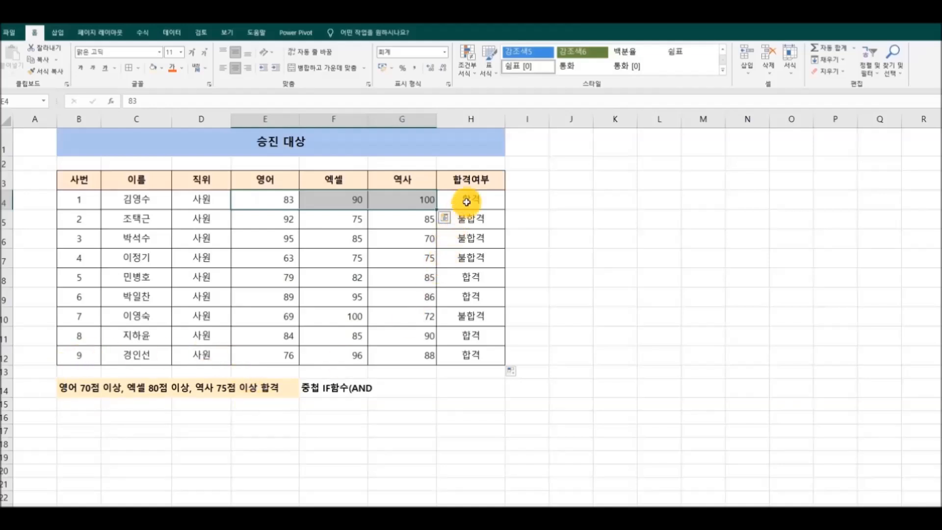
{"action": "left_click", "coordinate": [285, 220]}
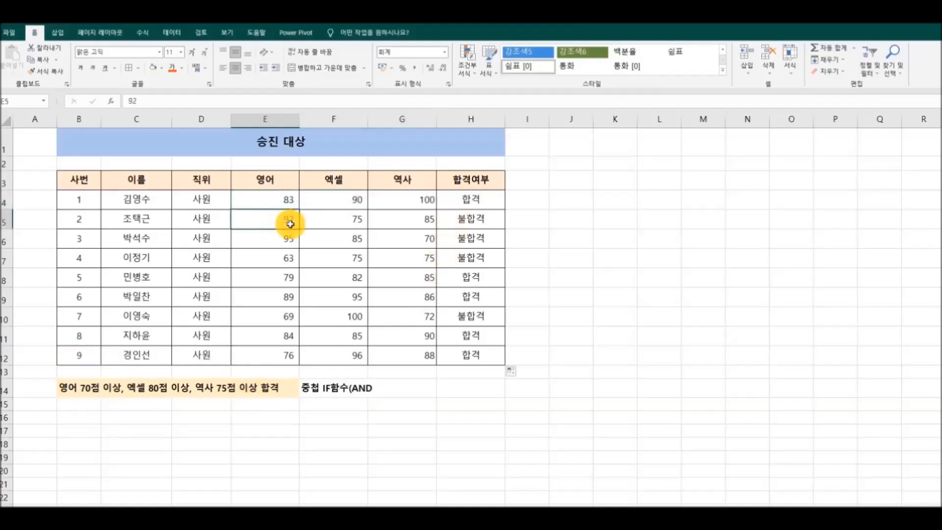
{"action": "left_click", "coordinate": [325, 224]}
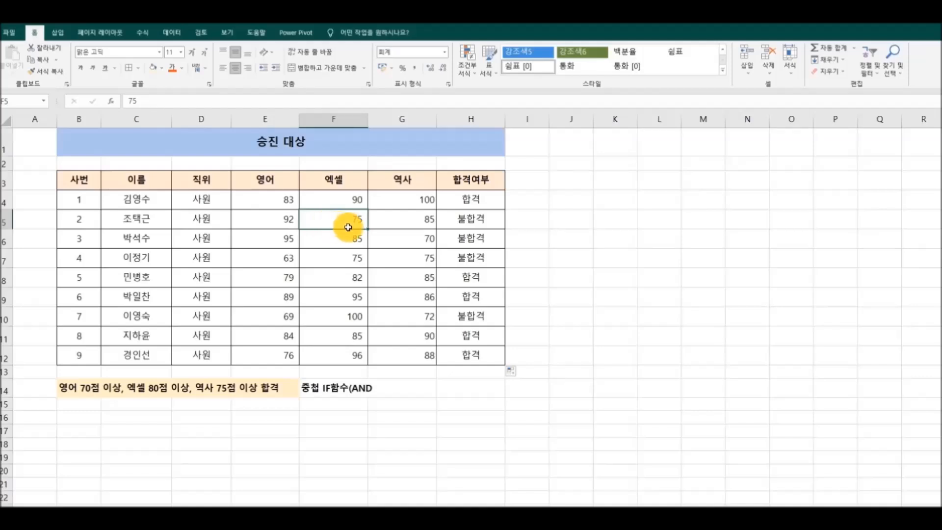
{"action": "left_click", "coordinate": [442, 226]}
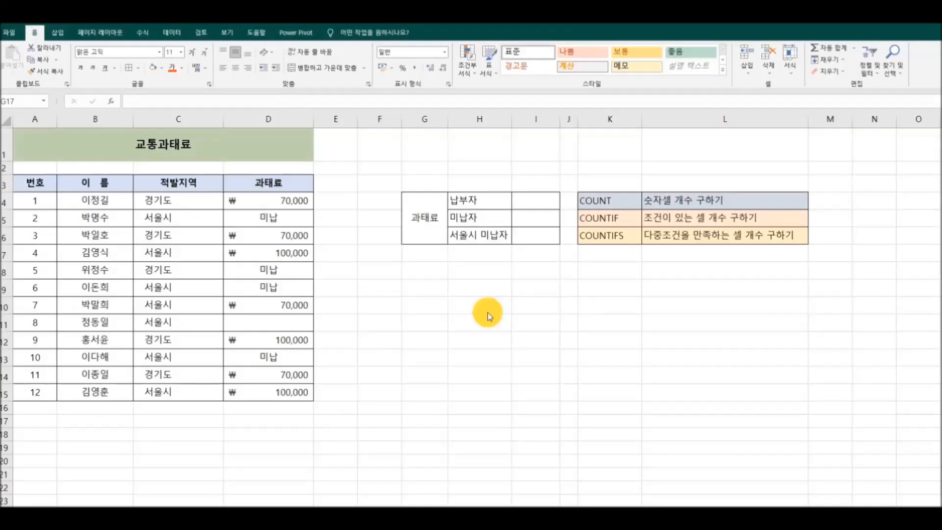
Examine the amounts, 미납 entries and blank cell in D4:D15 of the traffic fine sheet, and the count cells I4:I6
{"action": "left_click_drag", "start_coordinate": [268, 200], "coordinate": [243, 391]}
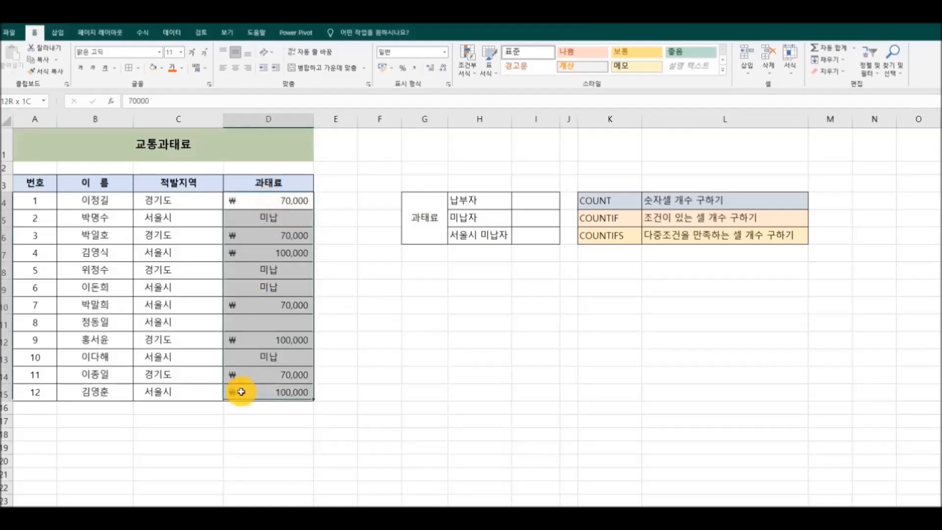
{"action": "left_click", "coordinate": [425, 375]}
{"action": "left_click", "coordinate": [289, 202]}
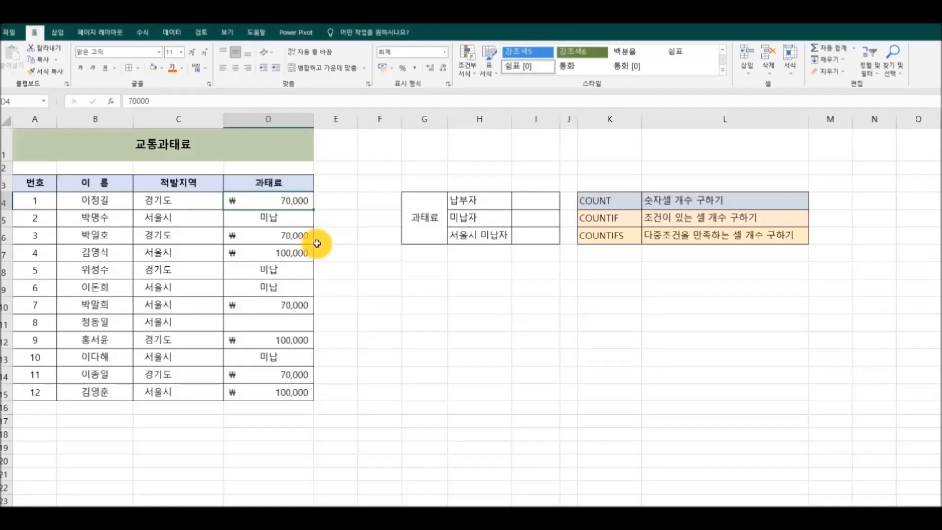
{"action": "left_click", "coordinate": [294, 222]}
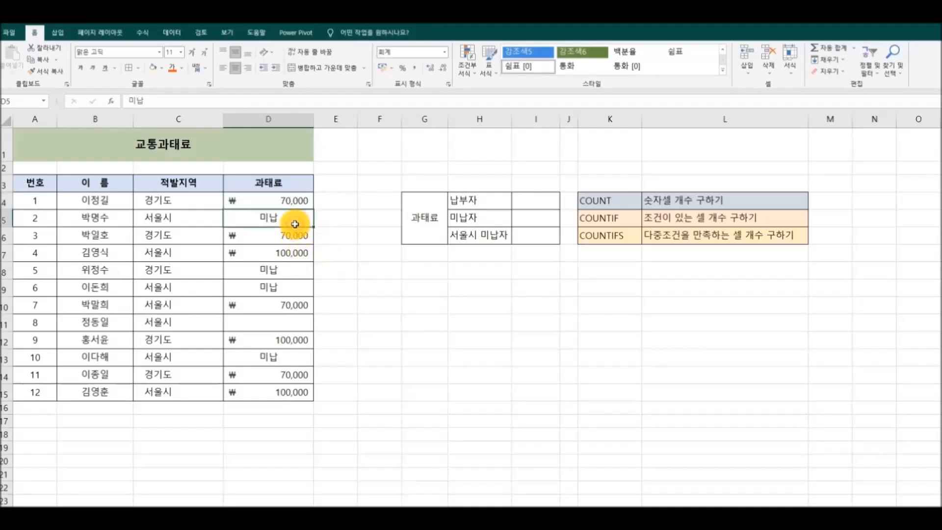
{"action": "left_click", "coordinate": [296, 322]}
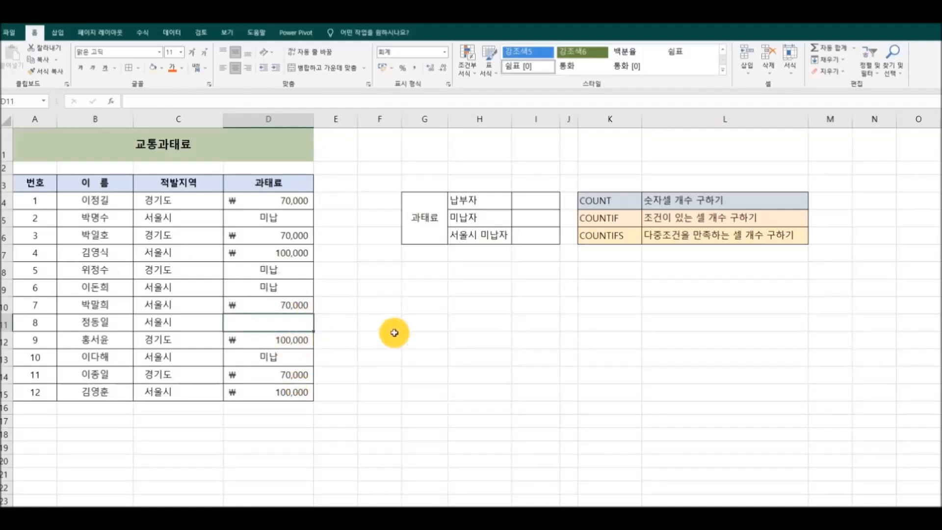
{"action": "left_click", "coordinate": [536, 203]}
{"action": "left_click", "coordinate": [538, 218]}
{"action": "left_click", "coordinate": [540, 240]}
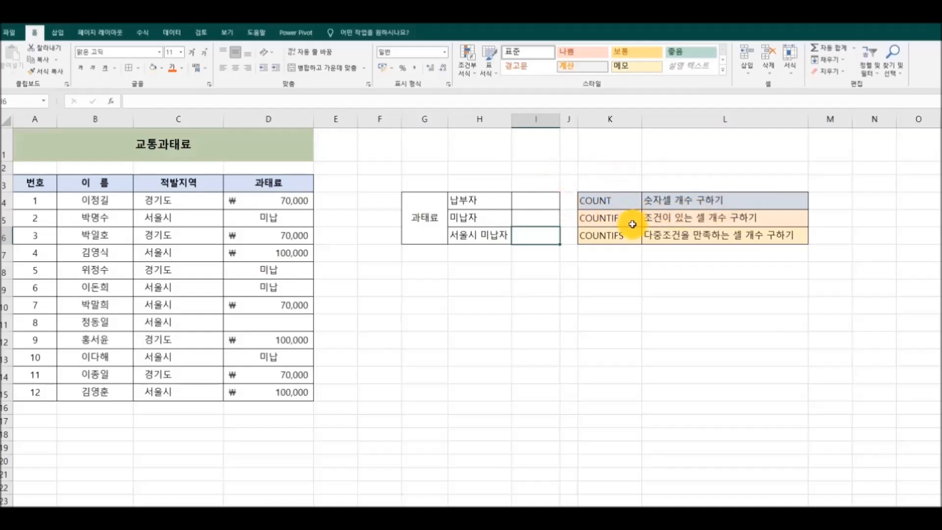
Count the fine payers in I4 with the formula =COUNT(D4:D15)
{"action": "left_click", "coordinate": [532, 201]}
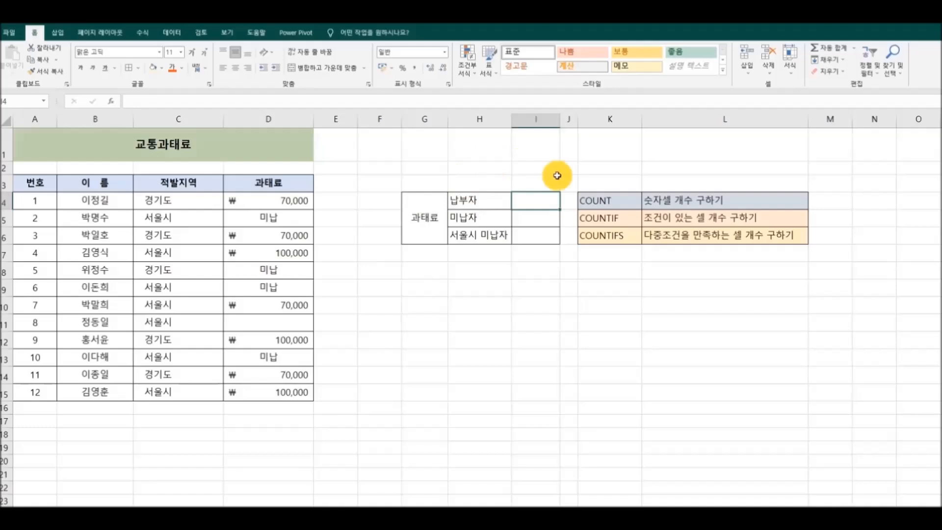
{"action": "type", "text": "="}
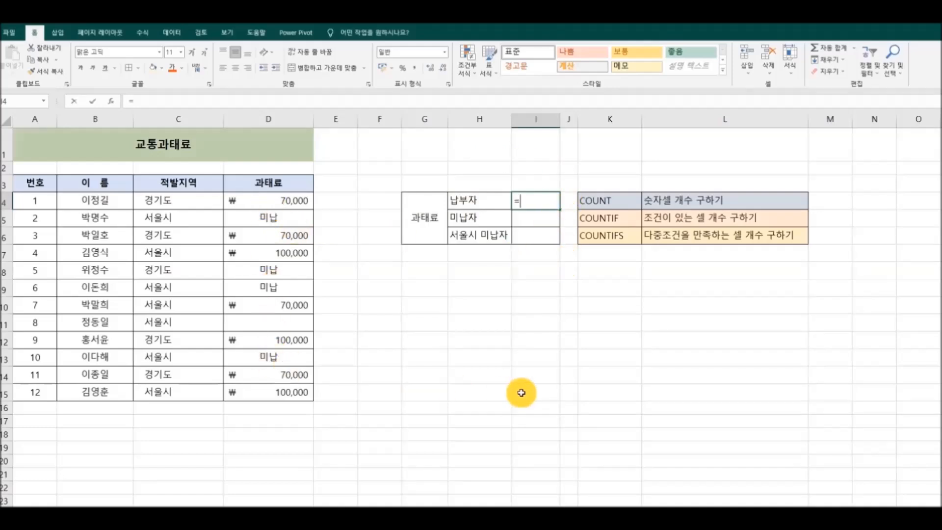
{"action": "type", "text": "CO"}
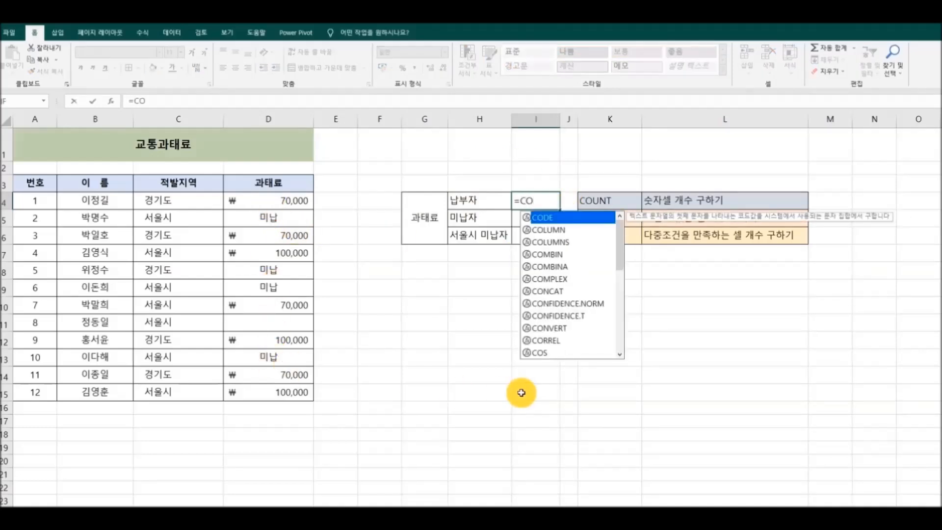
{"action": "type", "text": "UNT("}
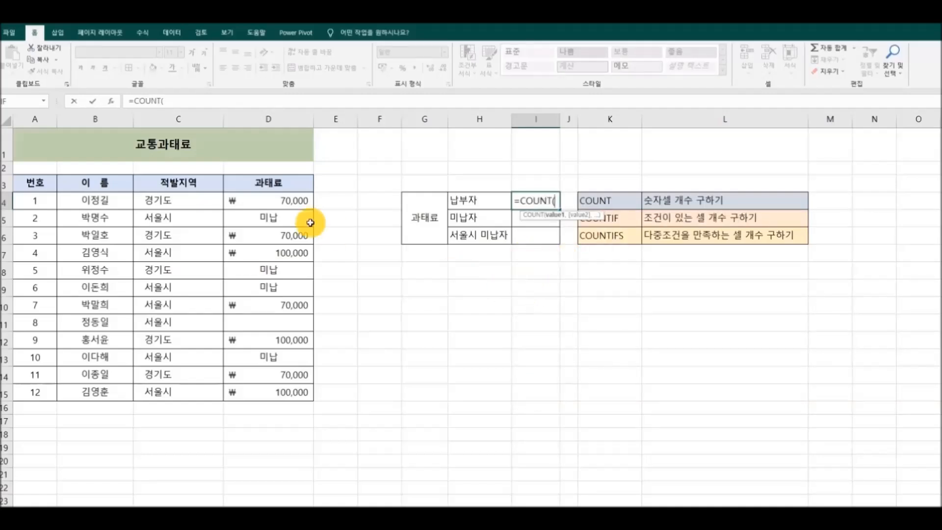
{"action": "left_click_drag", "start_coordinate": [272, 198], "coordinate": [274, 392]}
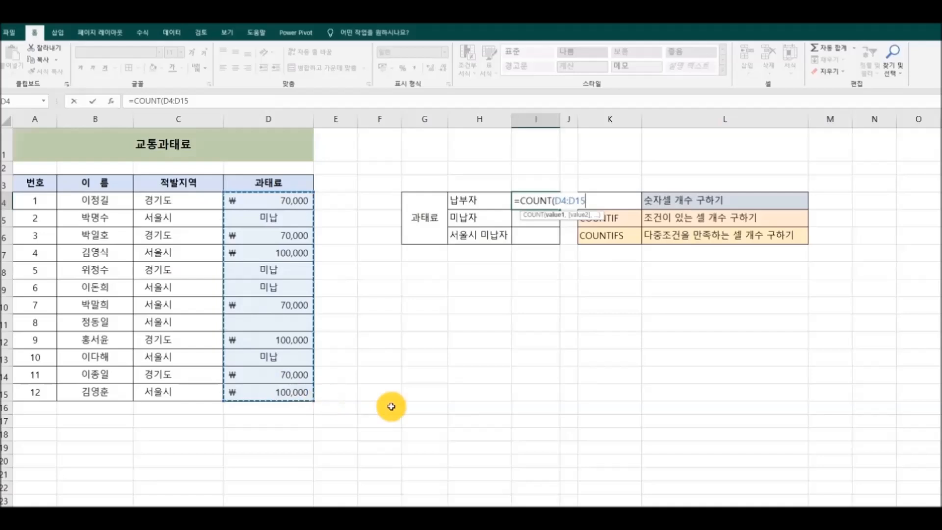
{"action": "type", "text": ")"}
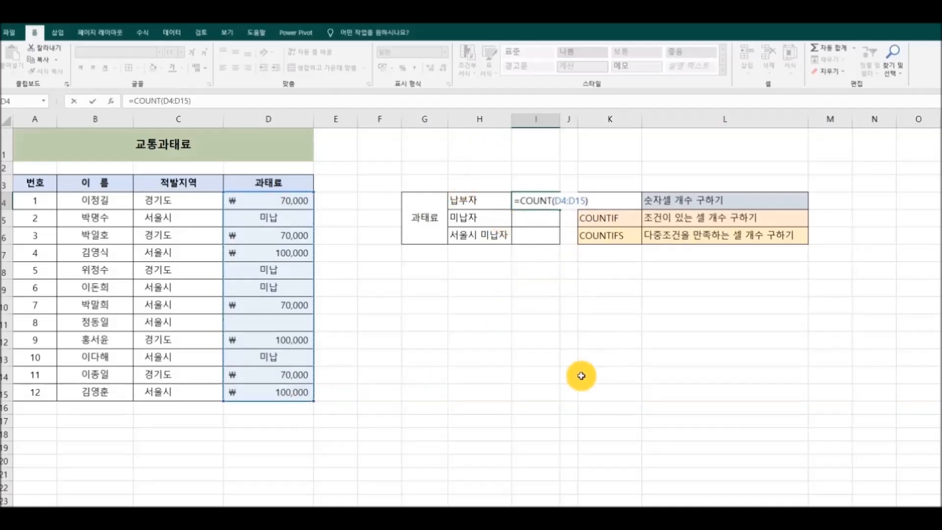
{"action": "key", "text": "Return"}
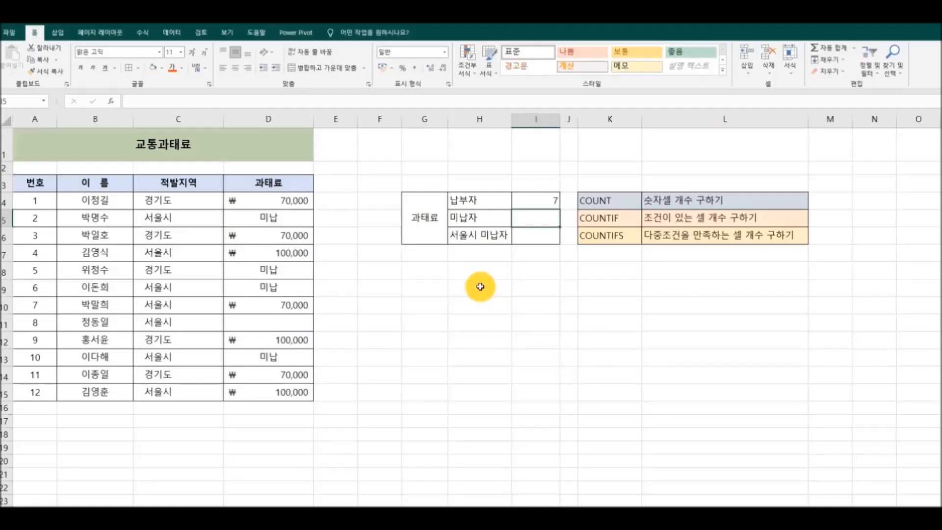
Count the non-payers in I5 with the formula =COUNTIF(D4:D15,"미납")
{"action": "left_click", "coordinate": [308, 201]}
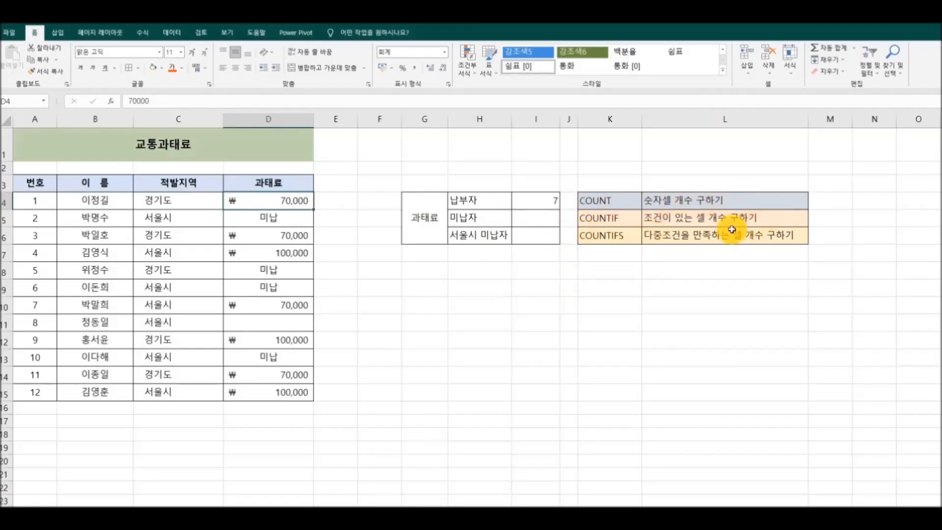
{"action": "left_click", "coordinate": [537, 219]}
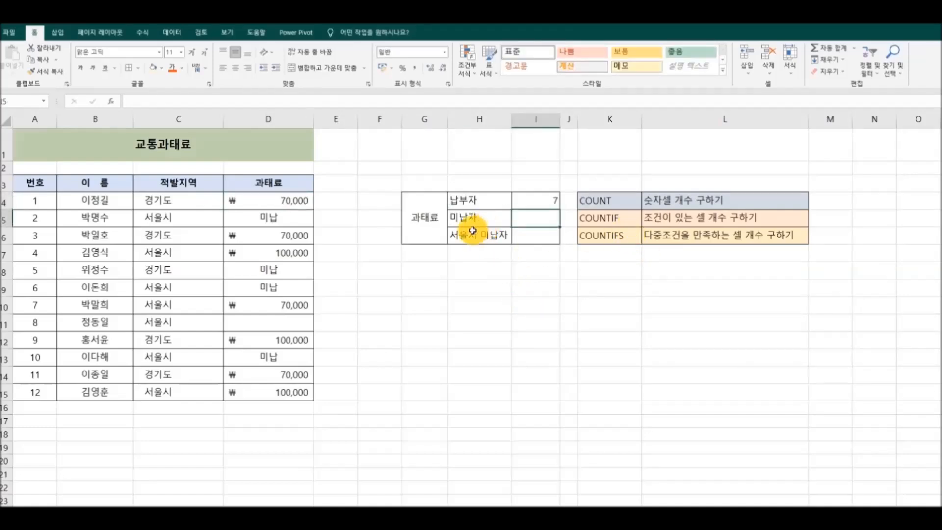
{"action": "left_click", "coordinate": [296, 222]}
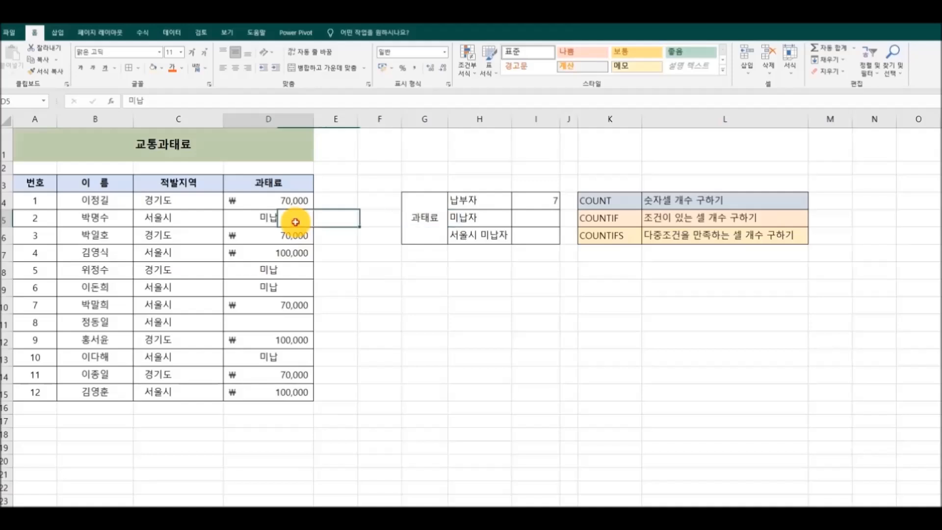
{"action": "left_click", "coordinate": [539, 219]}
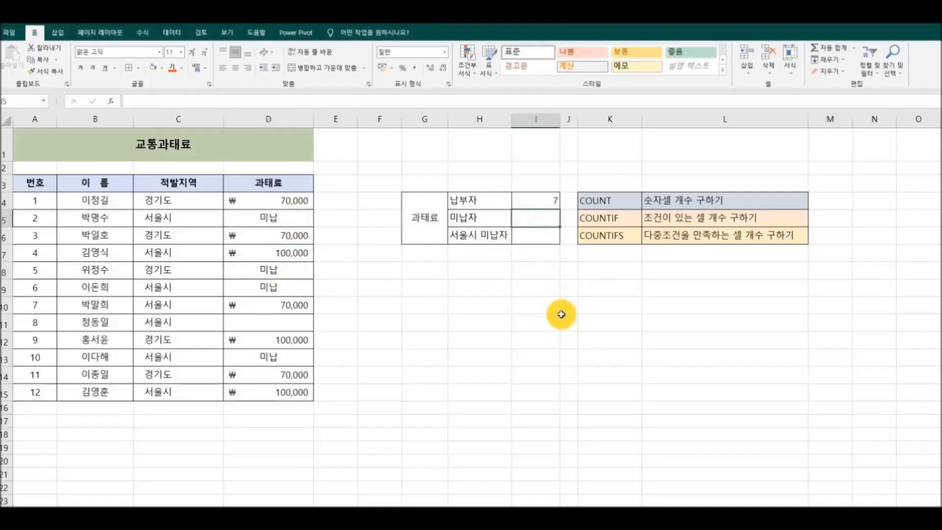
{"action": "type", "text": "="}
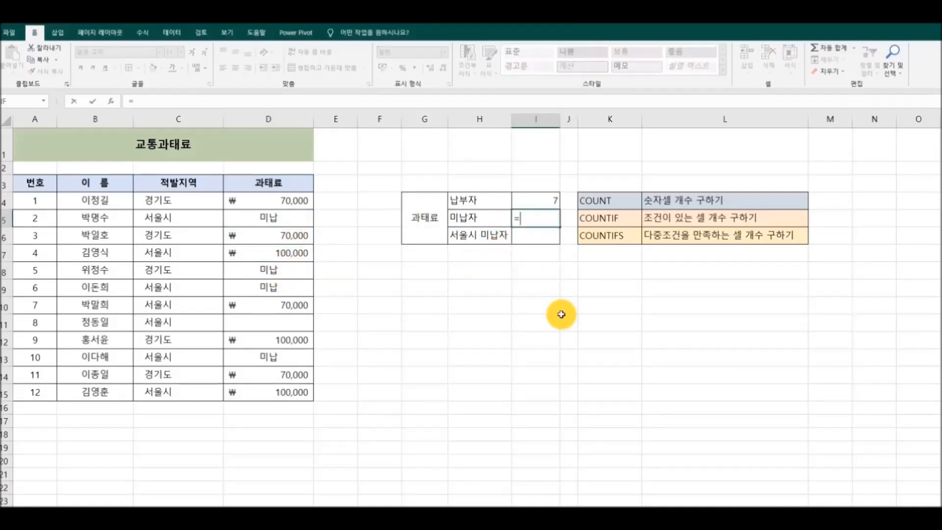
{"action": "type", "text": "COUN"}
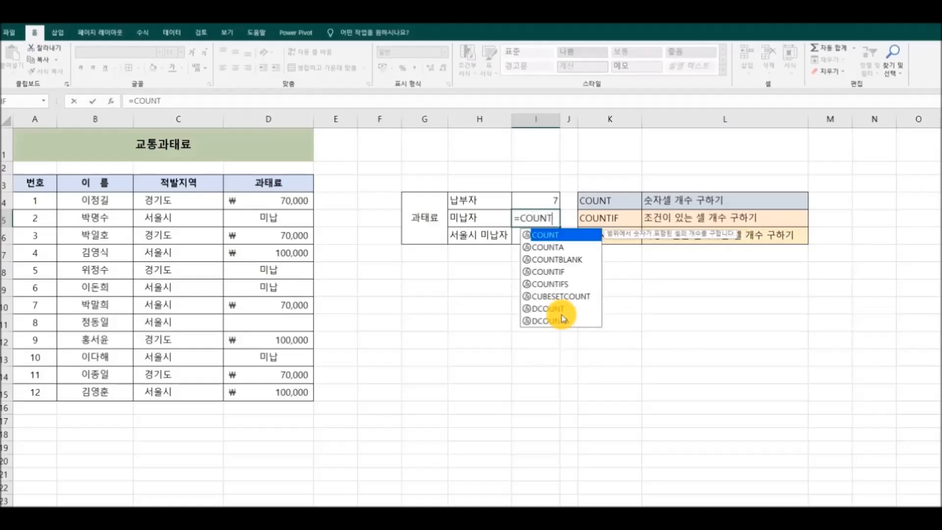
{"action": "type", "text": "T"}
{"action": "double_click", "coordinate": [547, 271]}
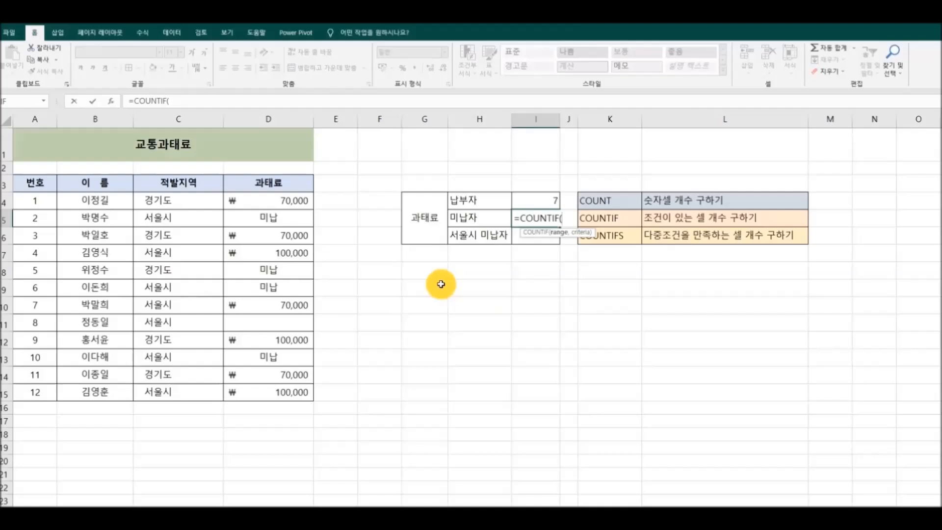
{"action": "left_click", "coordinate": [259, 202]}
{"action": "left_click_drag", "start_coordinate": [257, 215], "coordinate": [255, 391]}
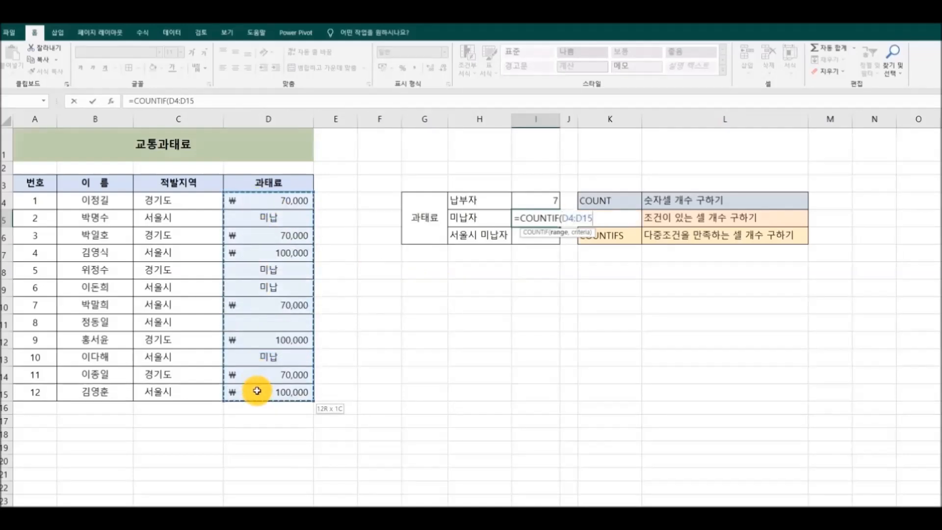
{"action": "type", "text": ",\"미납"}
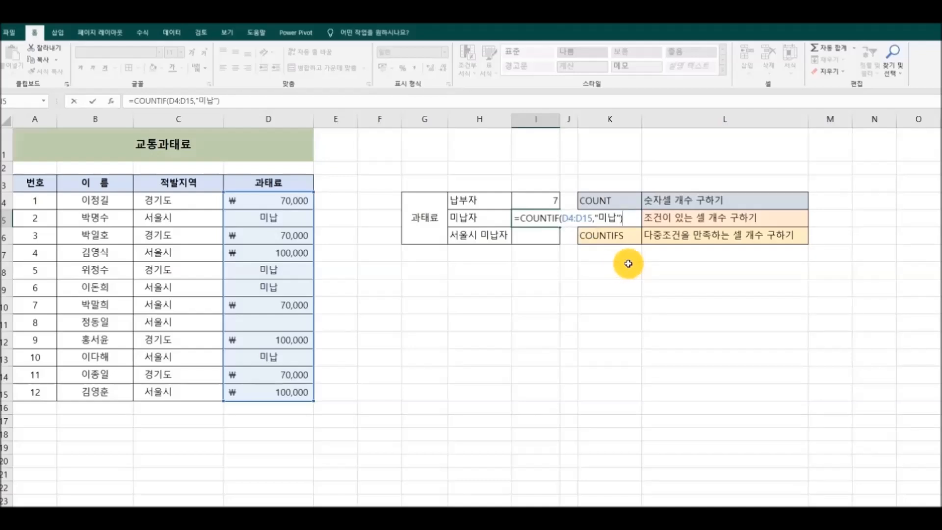
{"action": "key", "text": "ctrl+Return"}
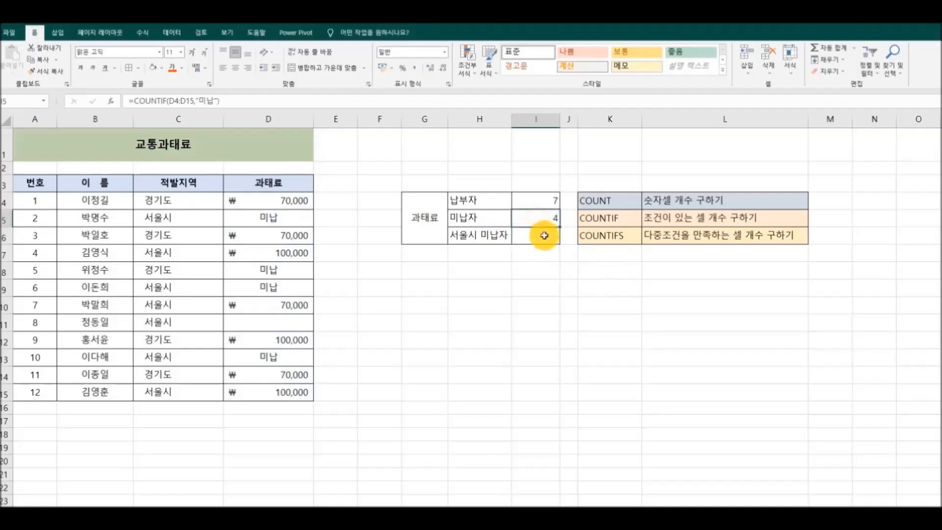
Check the 미납 entries from D5 down to D13 against the non-payer count in I5
{"action": "left_click", "coordinate": [294, 219]}
{"action": "left_click", "coordinate": [298, 355]}
{"action": "left_click", "coordinate": [542, 218]}
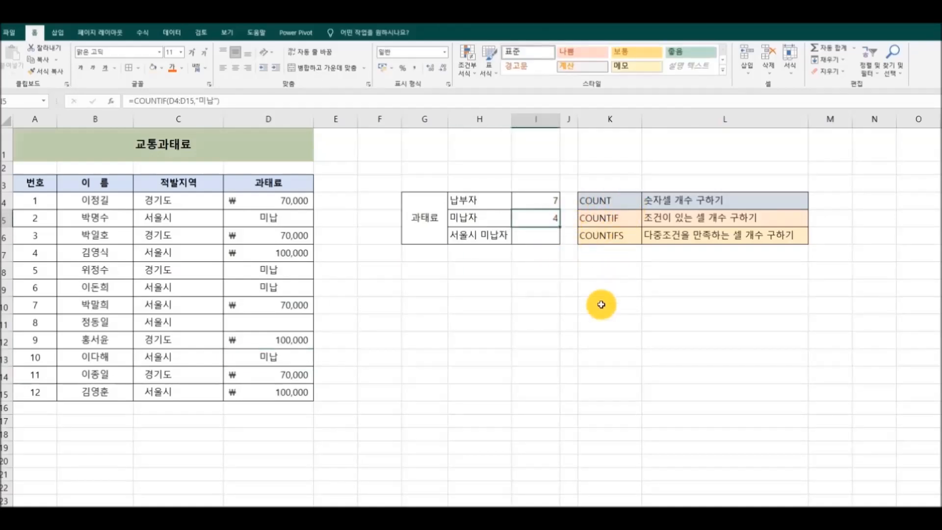
Count the Seoul non-payers in I6 with the formula =COUNTIFS(C4:C15,"서울시",D4:D15,"미납")
{"action": "left_click", "coordinate": [541, 236]}
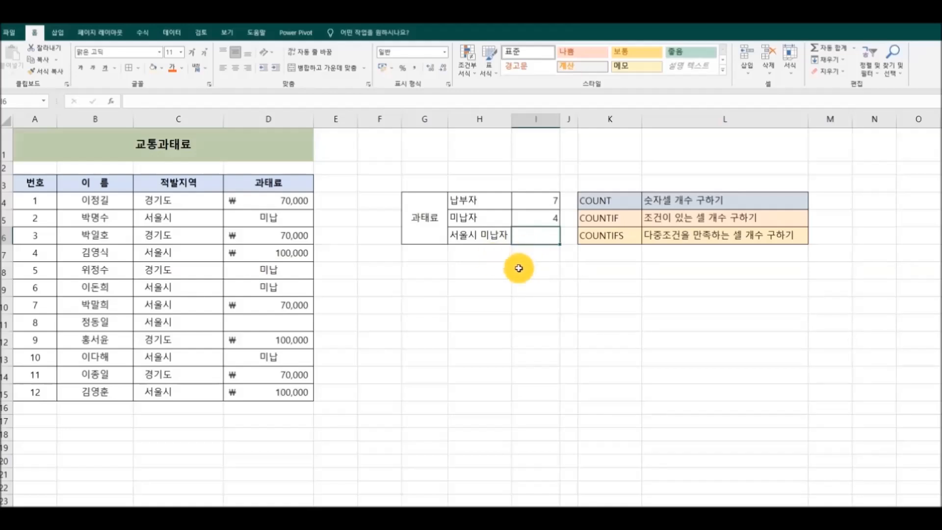
{"action": "type", "text": "=COUNT"}
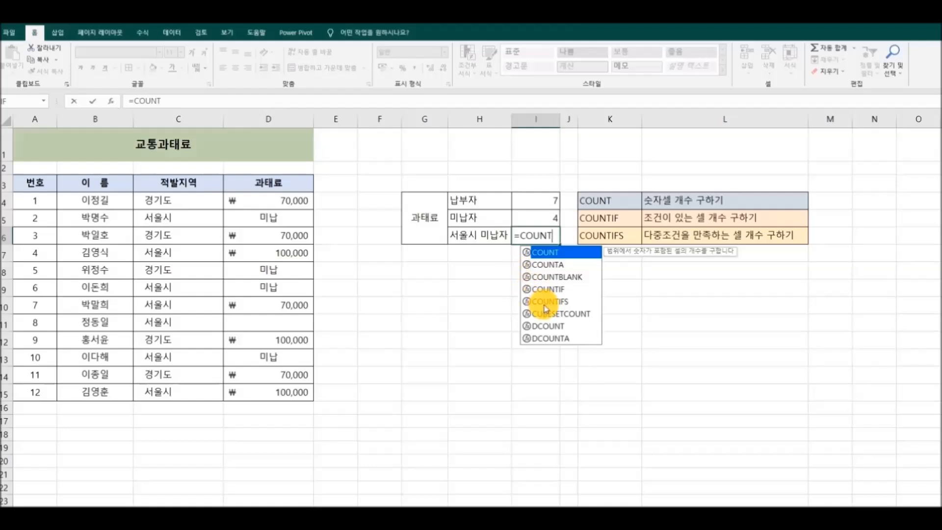
{"action": "double_click", "coordinate": [546, 305]}
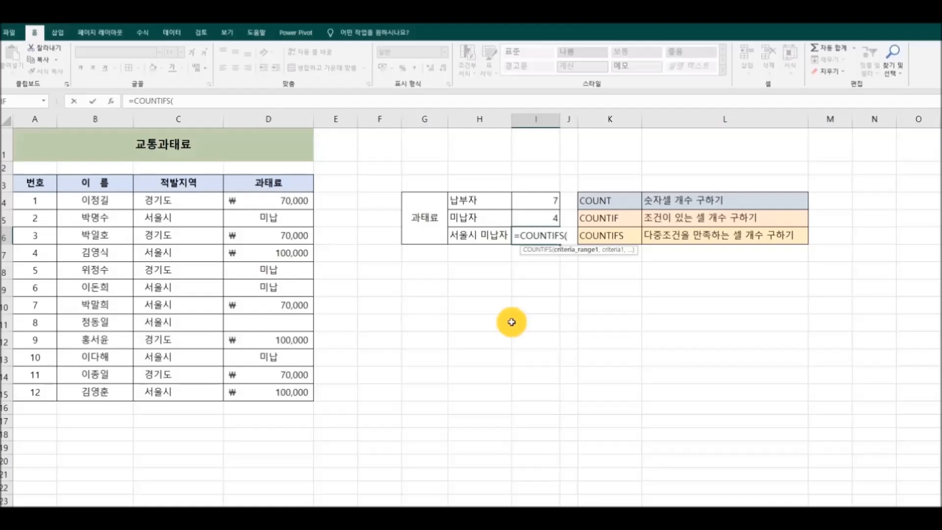
{"action": "left_click_drag", "start_coordinate": [148, 201], "coordinate": [177, 390]}
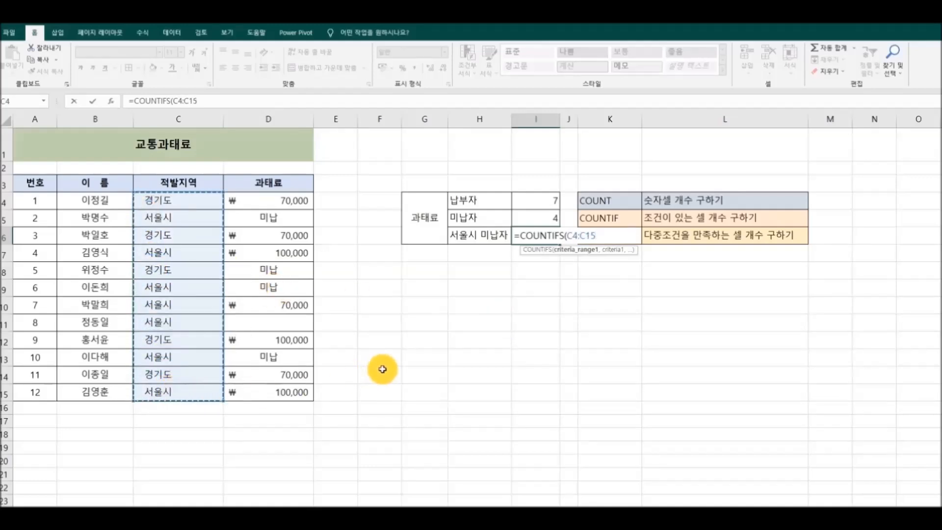
{"action": "type", "text": ",\"서울시\","}
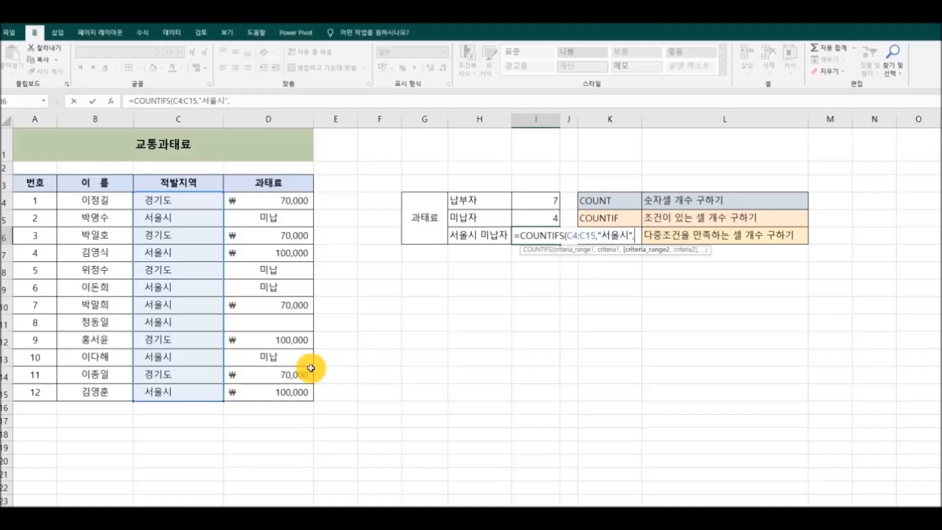
{"action": "left_click_drag", "start_coordinate": [252, 201], "coordinate": [263, 391]}
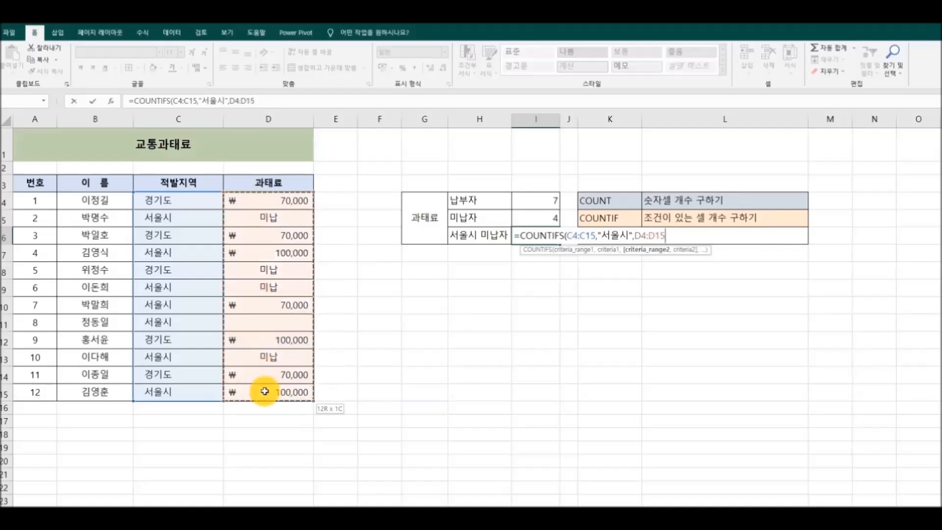
{"action": "type", "text": ",\"미납"}
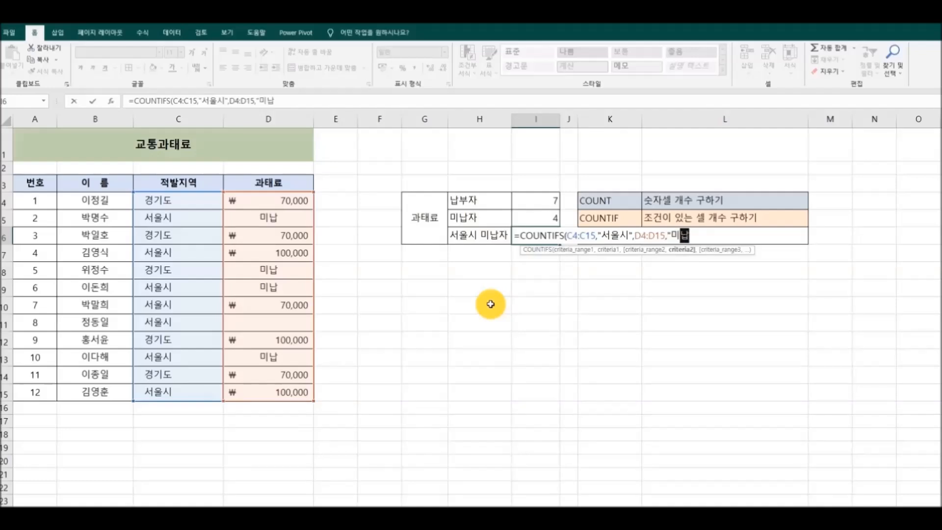
{"action": "type", "text": "\")"}
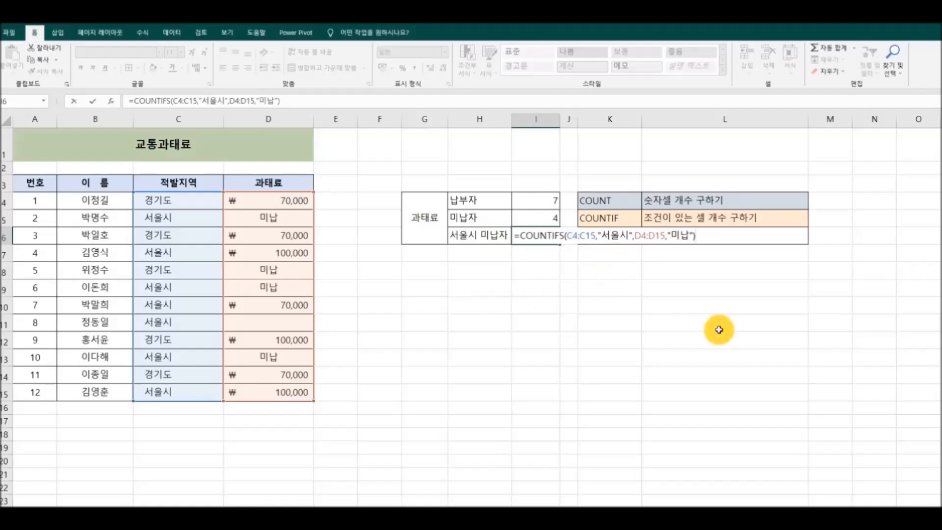
{"action": "key", "text": "Return"}
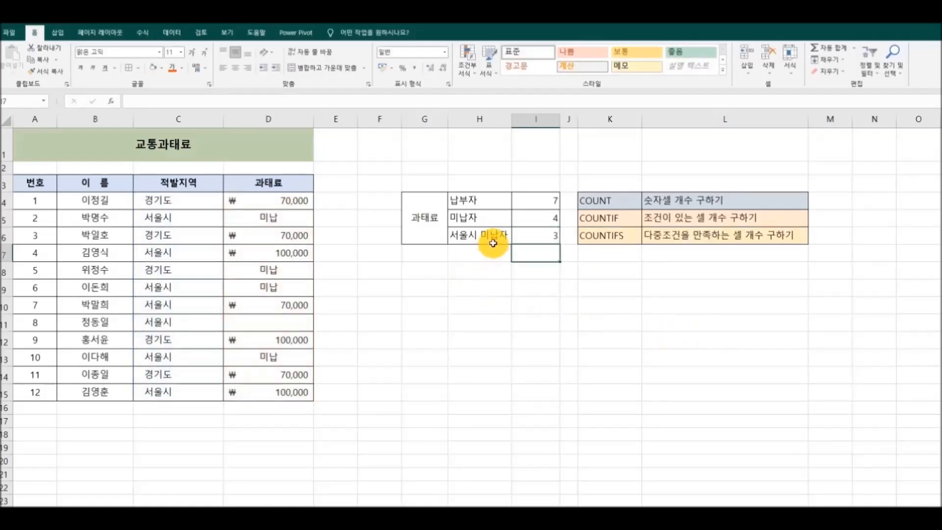
Check the 서울시 and 미납 pairs in rows 5, 9 and 13 against the formula in I6, and deselect them
{"action": "left_click", "coordinate": [534, 237]}
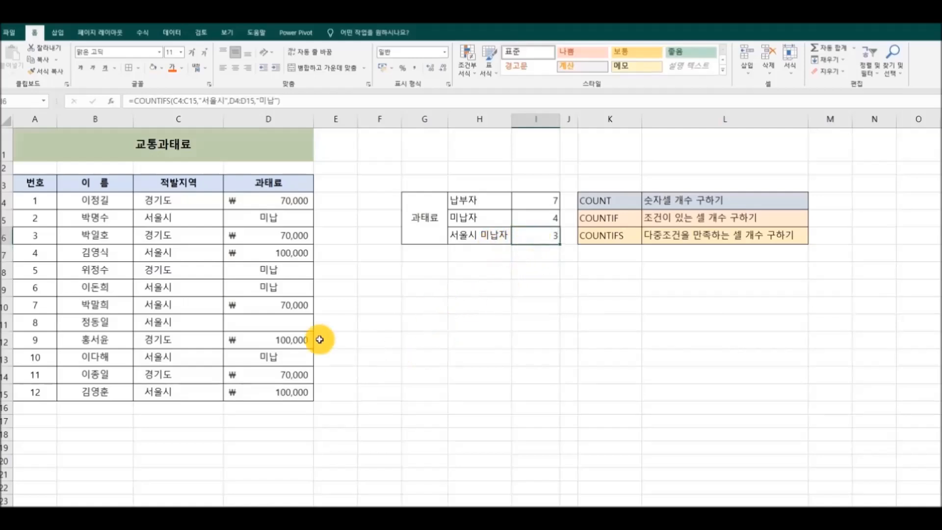
{"action": "left_click_drag", "start_coordinate": [169, 219], "coordinate": [257, 218]}
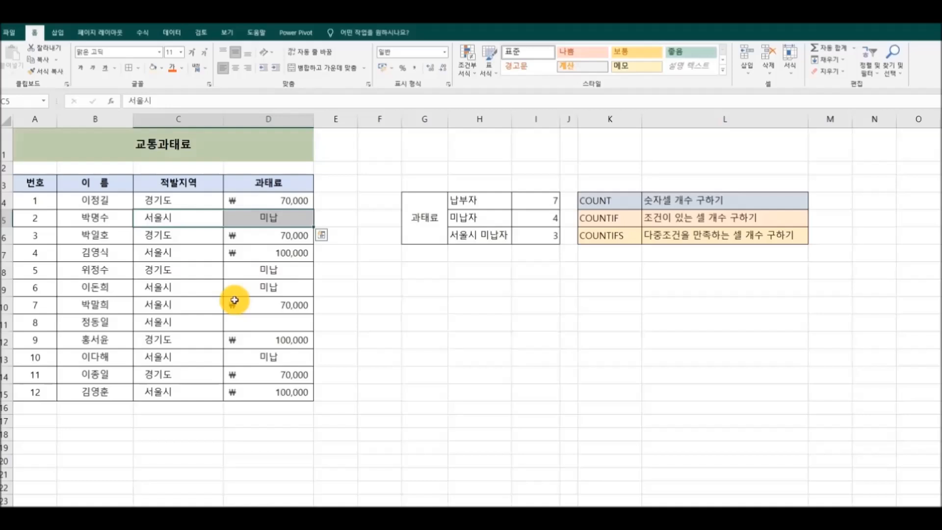
{"action": "left_click_drag", "start_coordinate": [179, 287], "coordinate": [268, 285]}
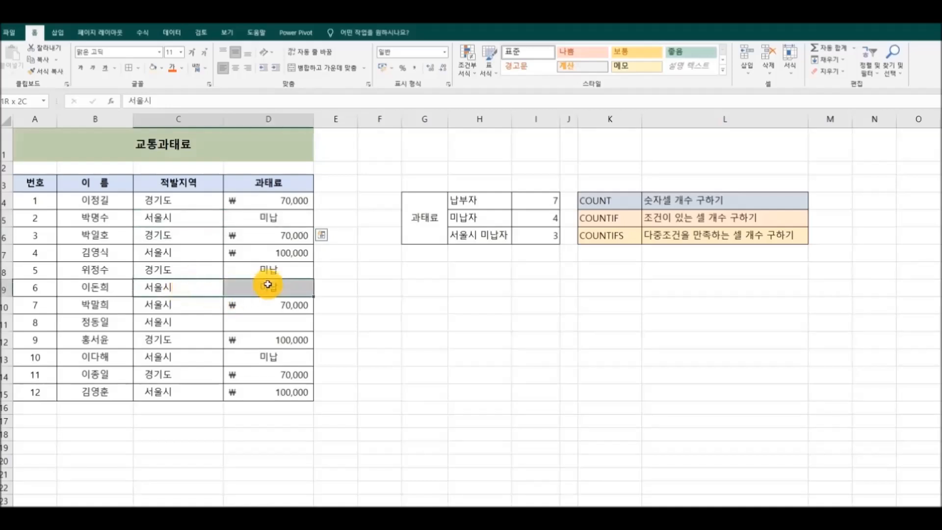
{"action": "left_click", "coordinate": [186, 358]}
{"action": "left_click_drag", "start_coordinate": [186, 359], "coordinate": [249, 358]}
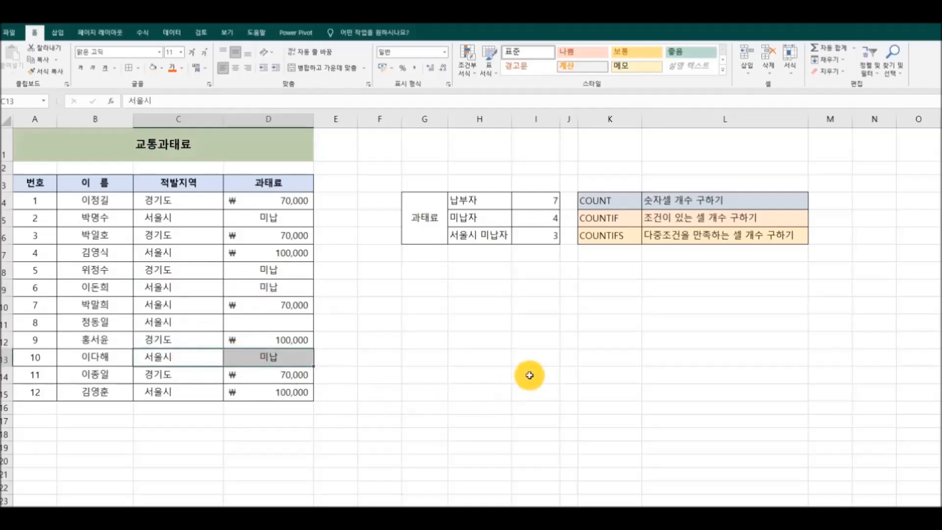
{"action": "left_click", "coordinate": [564, 265]}
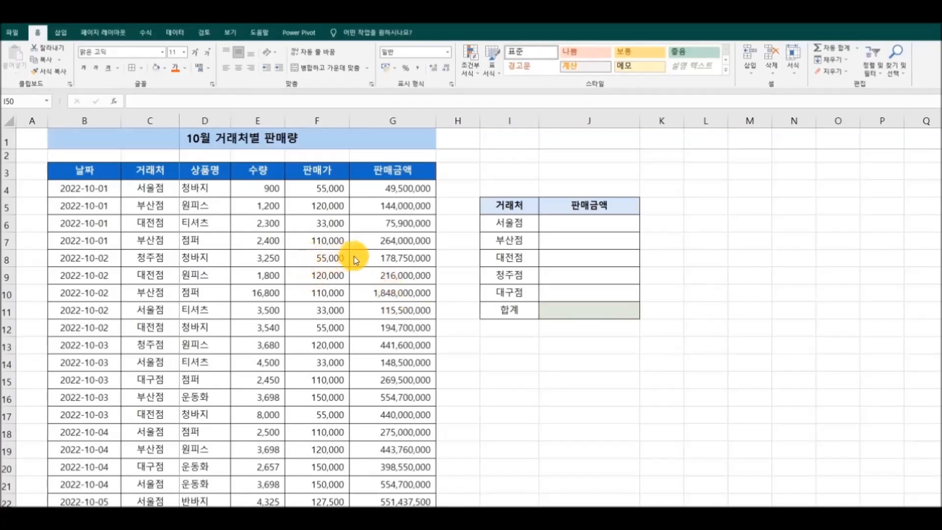
Total the 판매금액 column in G57 with the AutoSum formula =SUM(G4:G56), reviewing the summed range before accepting it
{"action": "left_click", "coordinate": [368, 190]}
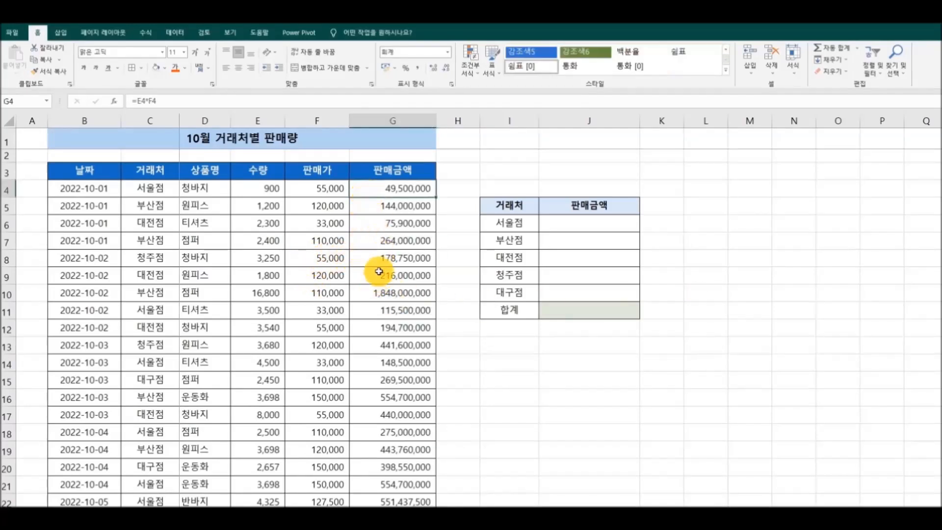
{"action": "scroll", "coordinate": [378, 287], "scroll_direction": "down", "scroll_amount": 14}
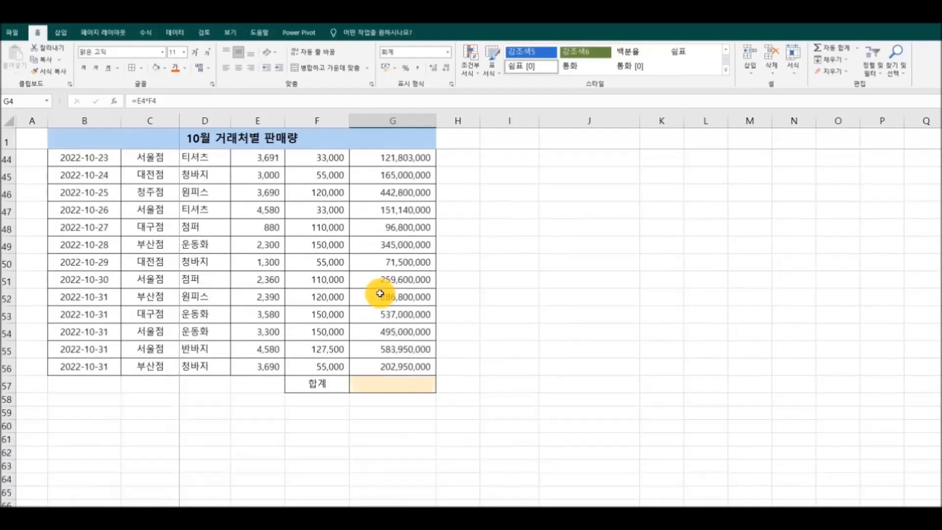
{"action": "left_click", "coordinate": [405, 340]}
{"action": "scroll", "coordinate": [503, 356], "scroll_direction": "up", "scroll_amount": 11}
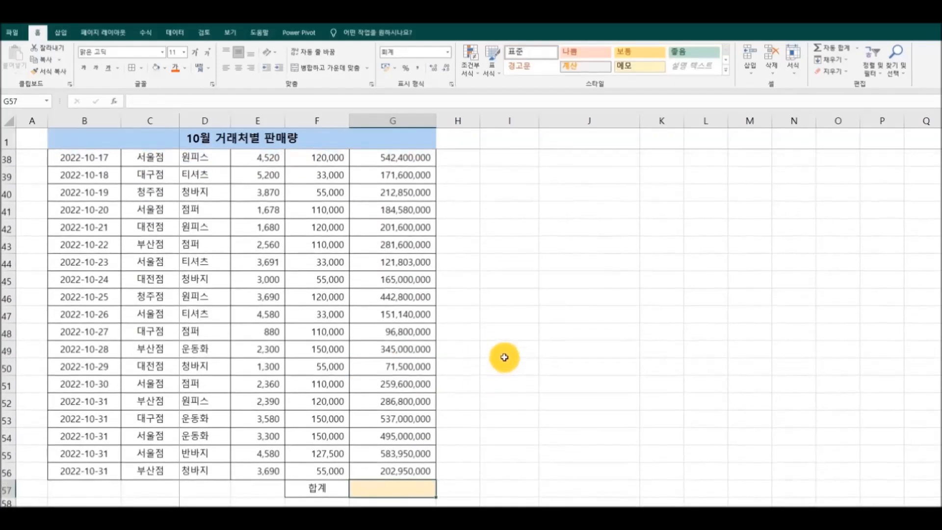
{"action": "scroll", "coordinate": [503, 358], "scroll_direction": "up", "scroll_amount": 4}
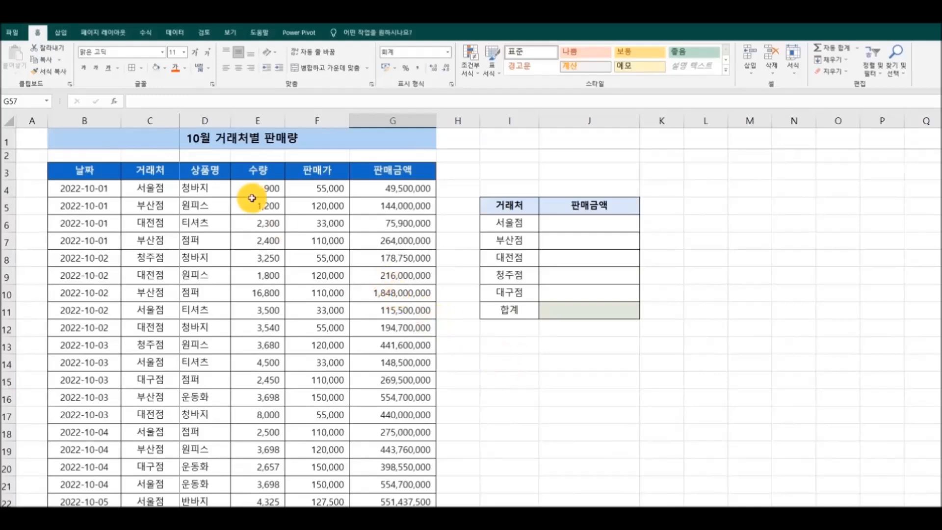
{"action": "left_click", "coordinate": [146, 32]}
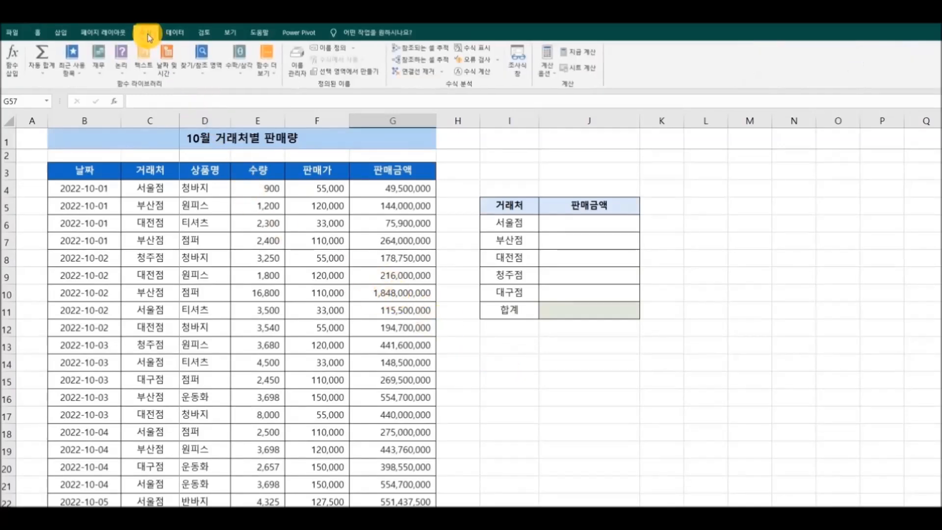
{"action": "left_click", "coordinate": [48, 71]}
{"action": "left_click", "coordinate": [61, 85]}
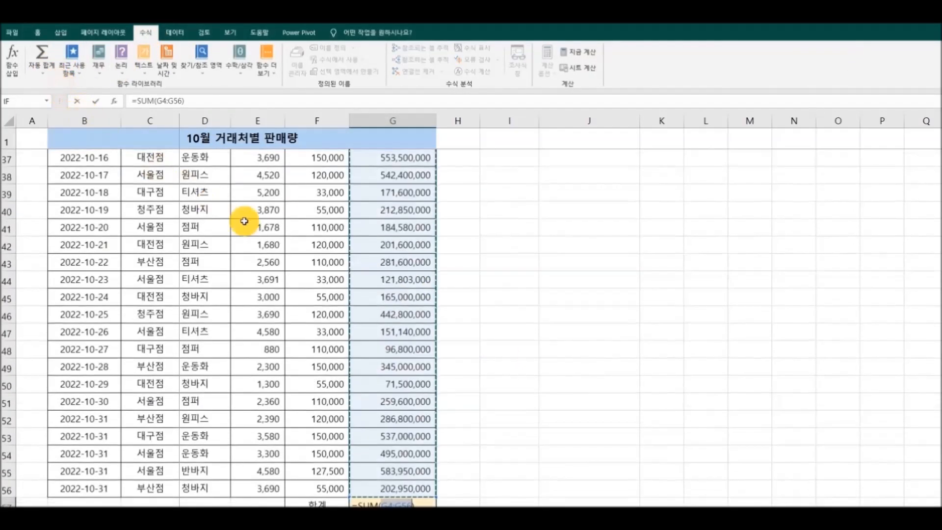
{"action": "scroll", "coordinate": [413, 293], "scroll_direction": "up", "scroll_amount": 10}
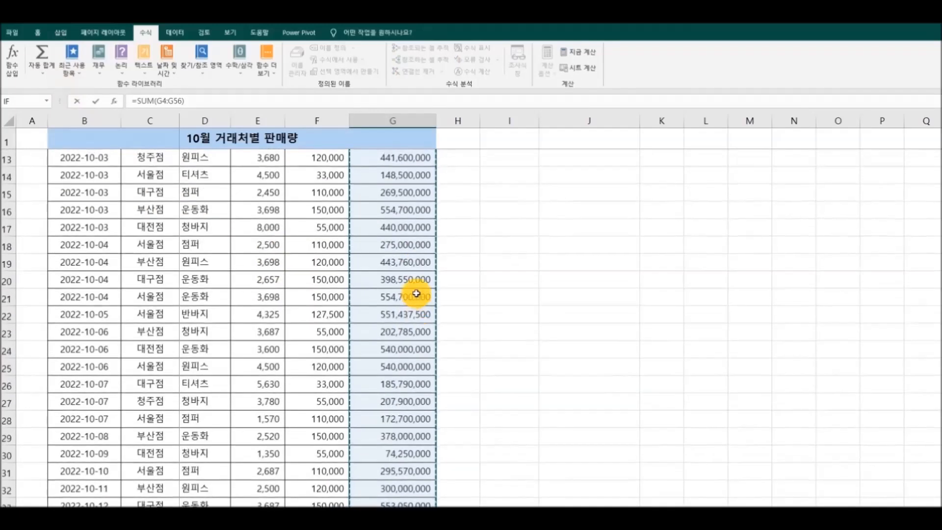
{"action": "scroll", "coordinate": [416, 293], "scroll_direction": "up", "scroll_amount": 2}
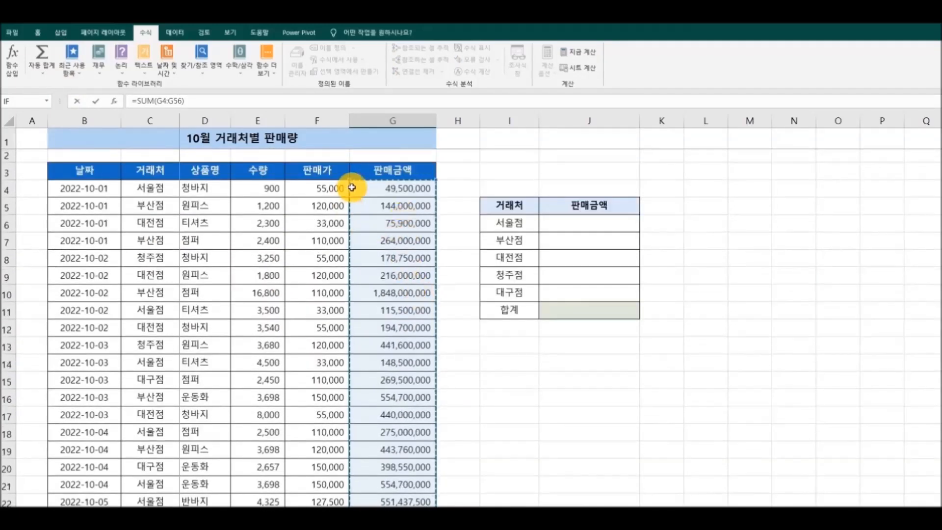
{"action": "scroll", "coordinate": [430, 270], "scroll_direction": "down", "scroll_amount": 12}
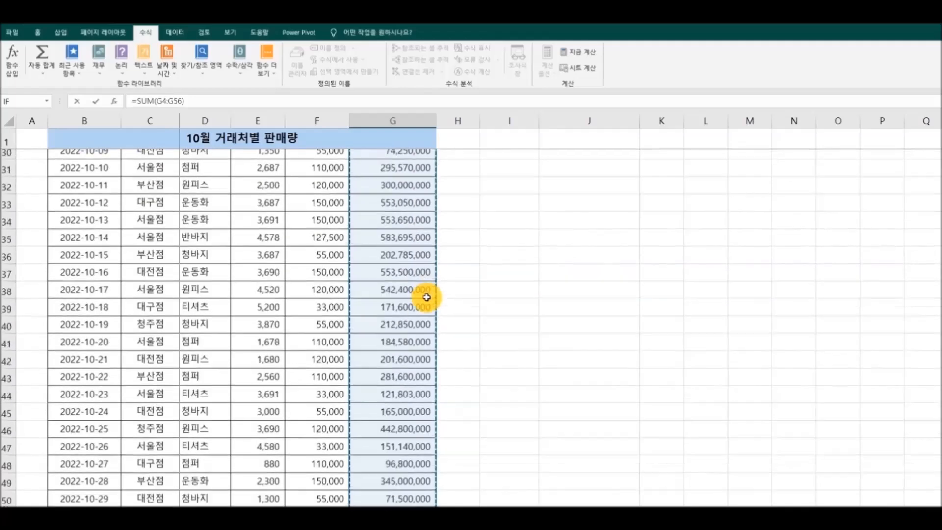
{"action": "scroll", "coordinate": [426, 297], "scroll_direction": "down", "scroll_amount": 1}
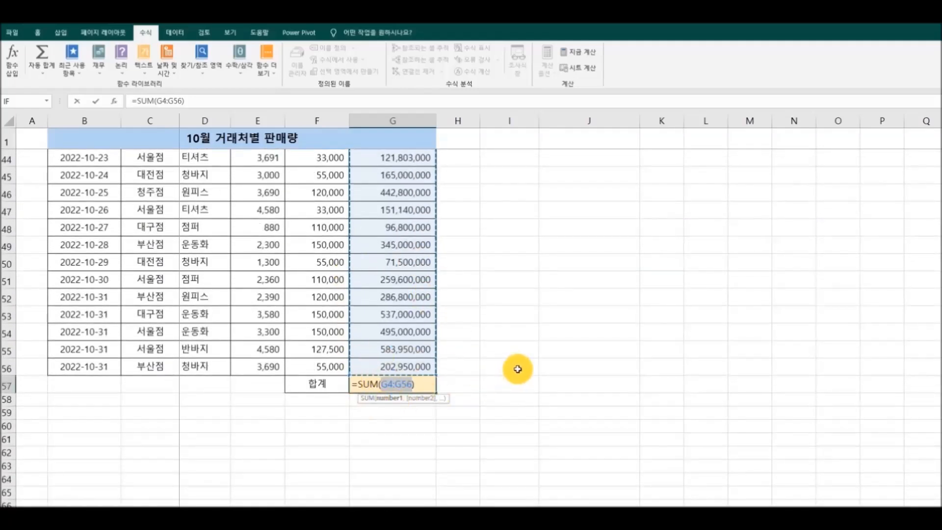
{"action": "key", "text": "Return"}
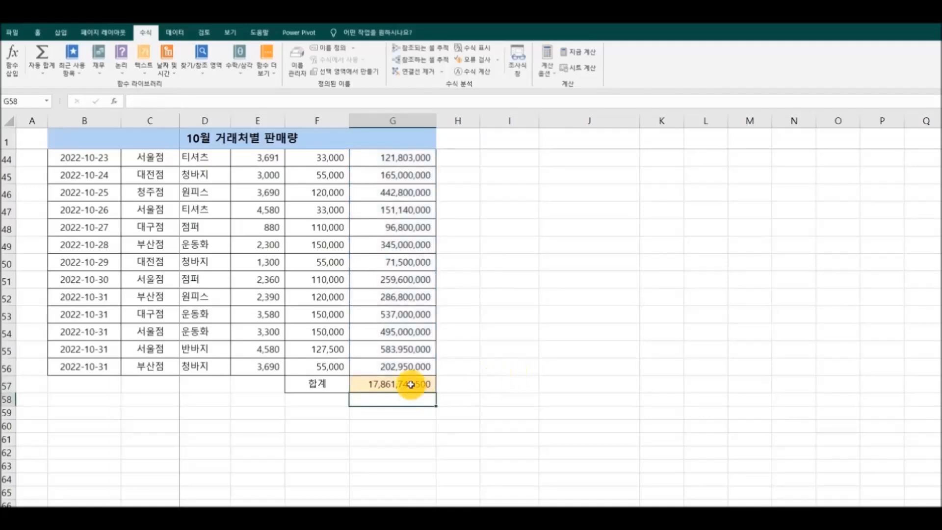
{"action": "left_click", "coordinate": [410, 384]}
Total the 서울점 sales amounts in J6 with the formula =SUMIF($C$4:$C$56,I6,$G$4:$G$56)
{"action": "scroll", "coordinate": [530, 391], "scroll_direction": "up", "scroll_amount": 14}
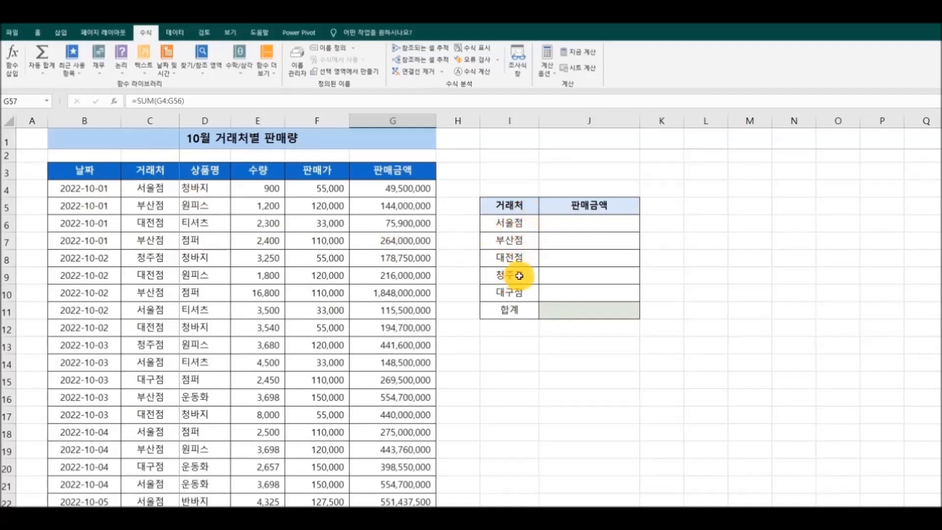
{"action": "left_click", "coordinate": [589, 223]}
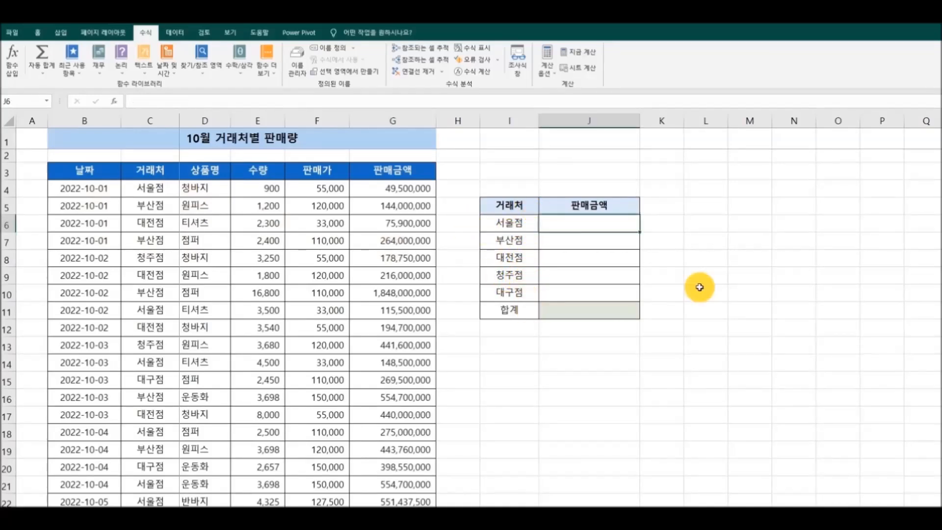
{"action": "type", "text": "="}
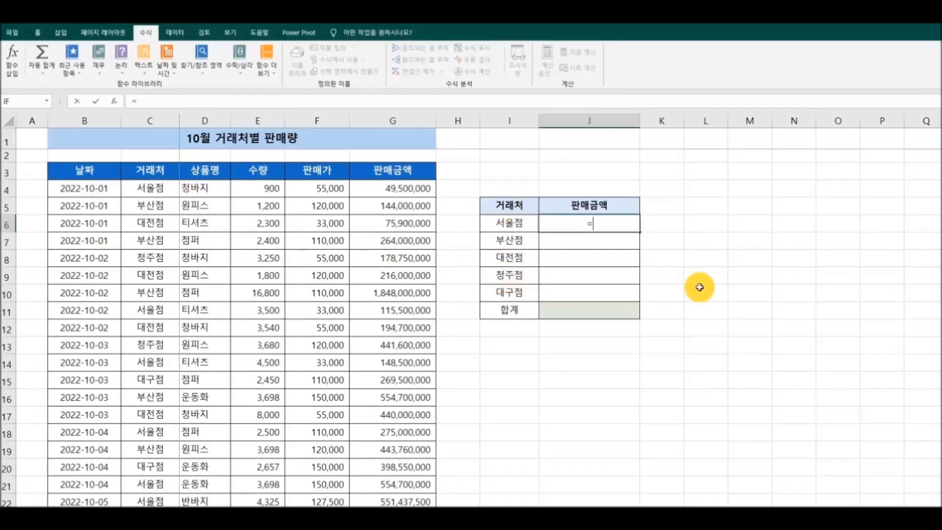
{"action": "type", "text": "SUMIF"}
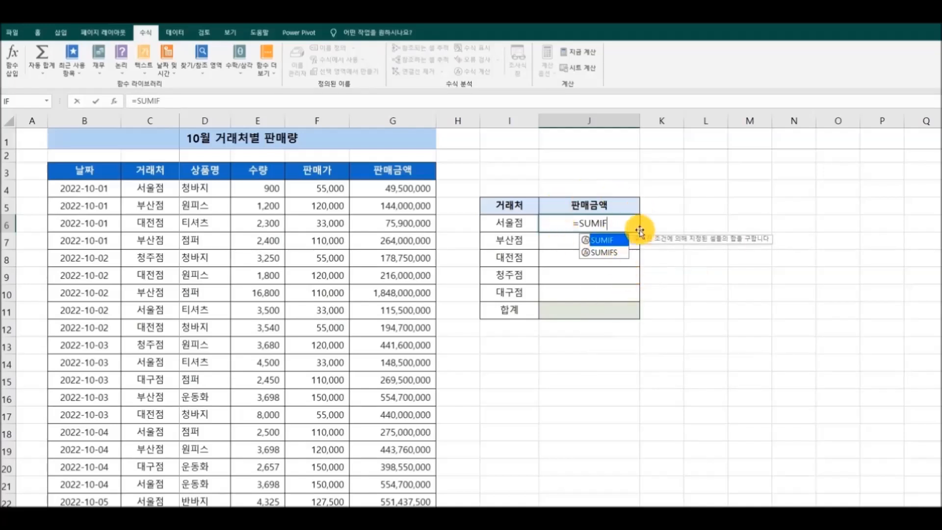
{"action": "double_click", "coordinate": [611, 242]}
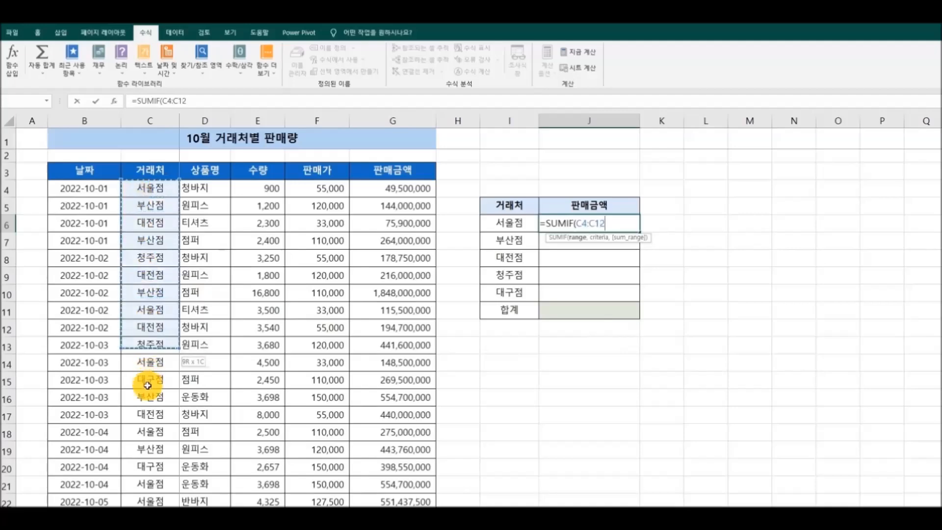
{"action": "left_click_drag", "start_coordinate": [145, 503], "coordinate": [144, 503]}
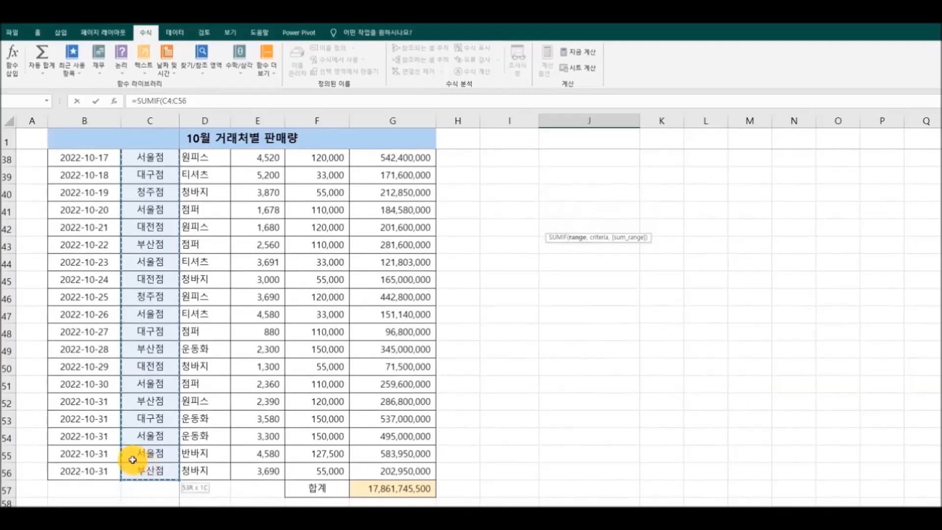
{"action": "left_click_drag", "start_coordinate": [132, 460], "coordinate": [135, 456]}
{"action": "scroll", "coordinate": [197, 373], "scroll_direction": "up", "scroll_amount": 12}
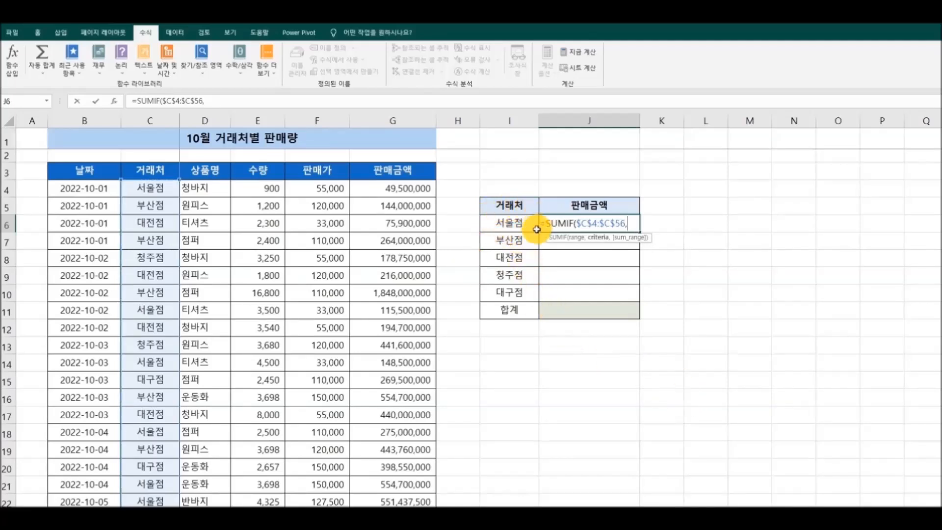
{"action": "left_click", "coordinate": [521, 226]}
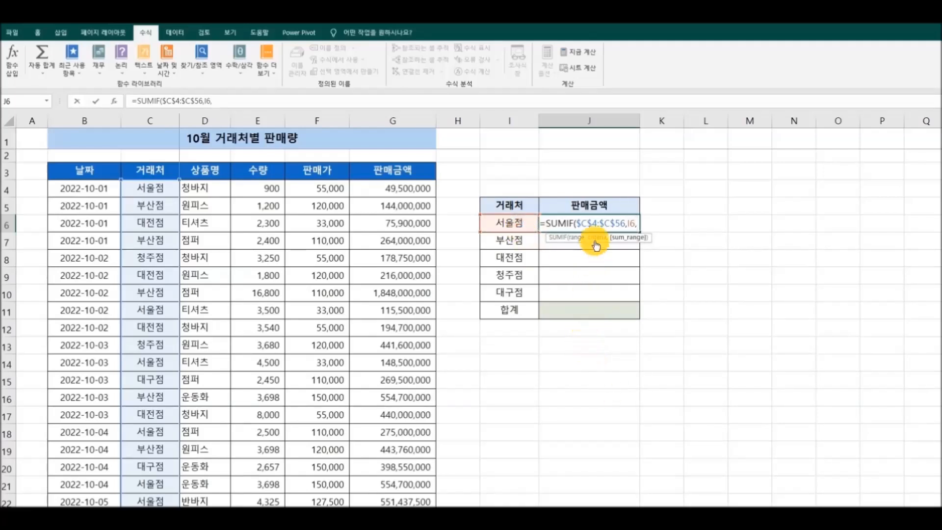
{"action": "left_click_drag", "start_coordinate": [375, 187], "coordinate": [390, 472]}
{"action": "scroll", "coordinate": [576, 437], "scroll_direction": "up", "scroll_amount": 5}
{"action": "scroll", "coordinate": [577, 439], "scroll_direction": "up", "scroll_amount": 7}
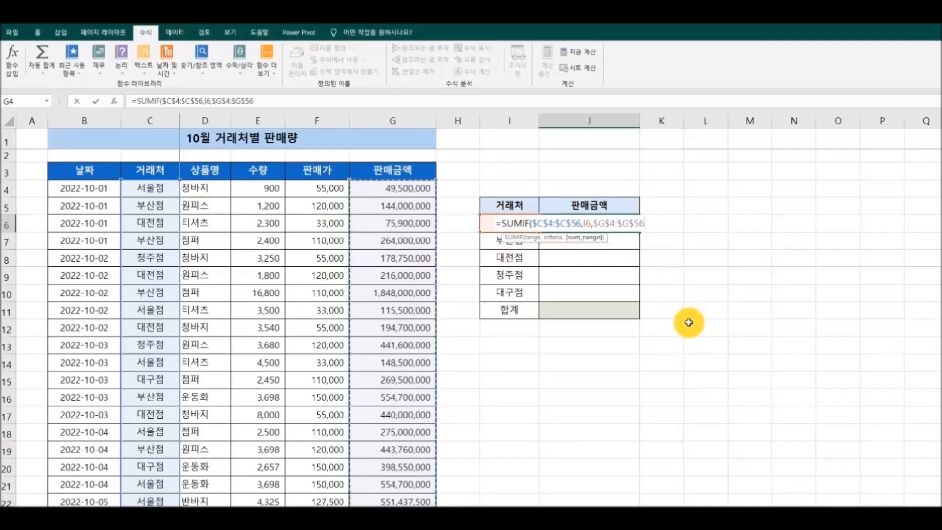
{"action": "type", "text": ")"}
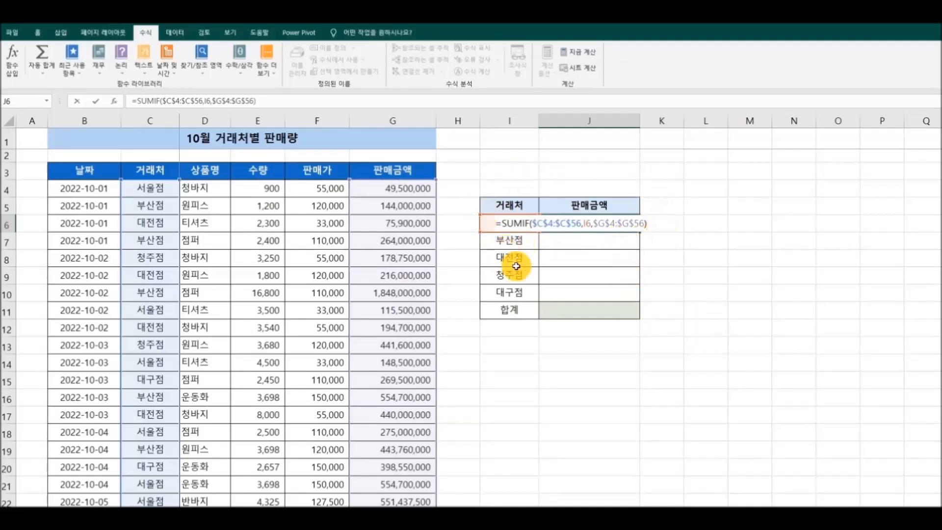
{"action": "key", "text": "Return"}
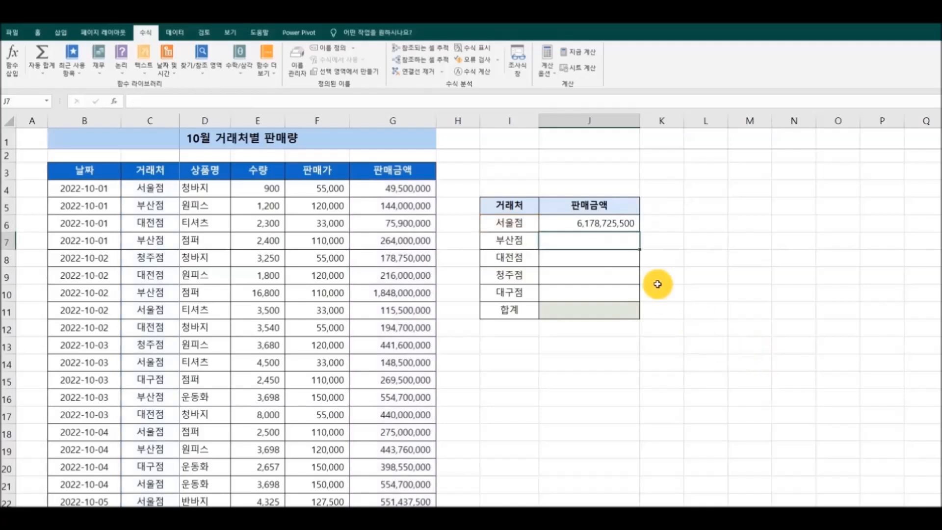
Fill the SUMIF formula from J6 down through J11, and deselect the range
{"action": "left_click", "coordinate": [629, 224]}
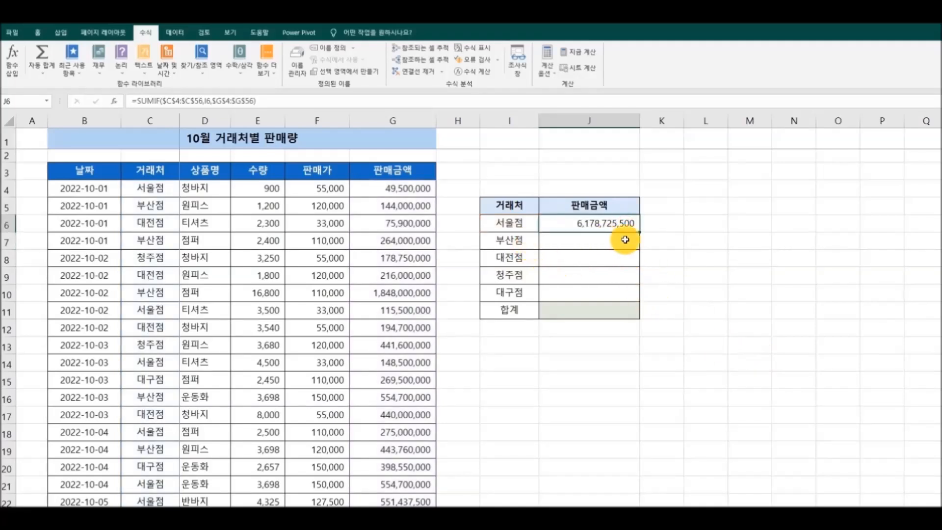
{"action": "double_click", "coordinate": [641, 233]}
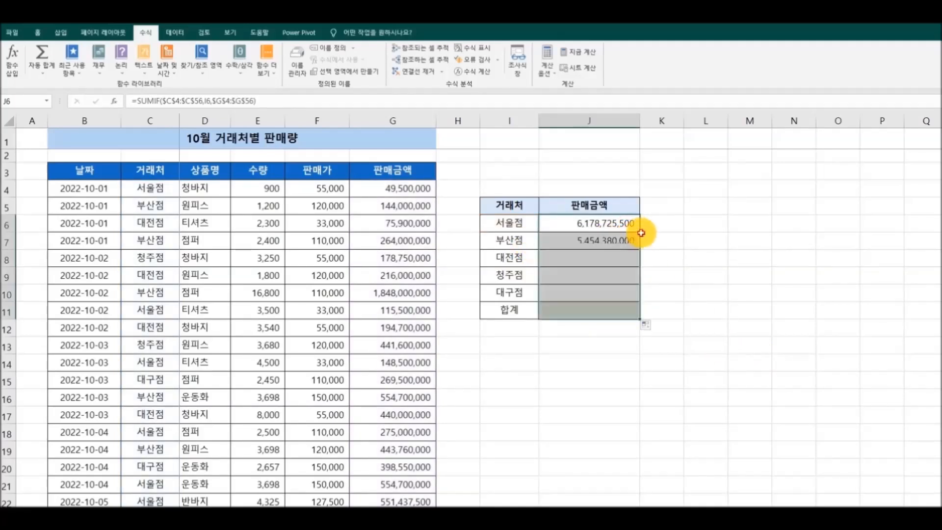
{"action": "left_click", "coordinate": [686, 277]}
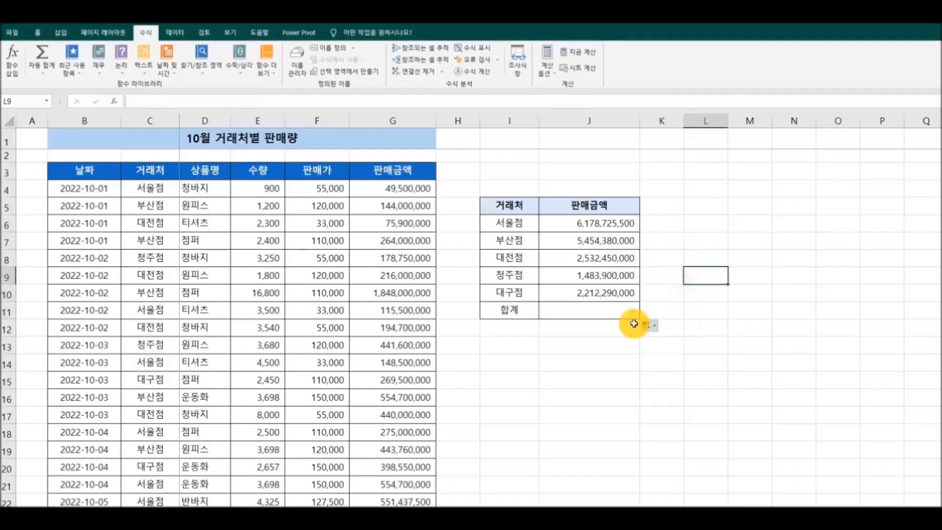
Replace the formula in the 합계 cell J11 with the AutoSum formula =SUM(J6:J10)
{"action": "left_click", "coordinate": [617, 313]}
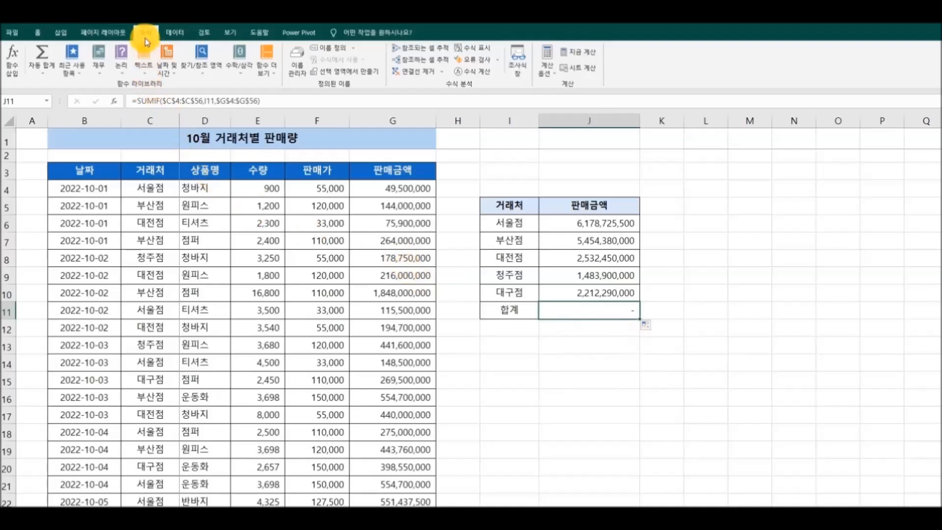
{"action": "left_click", "coordinate": [51, 74]}
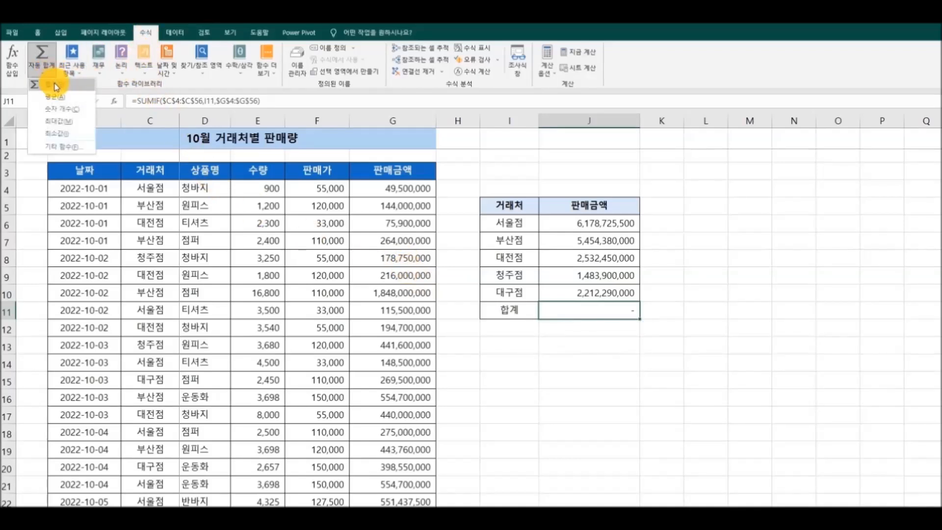
{"action": "left_click", "coordinate": [55, 86]}
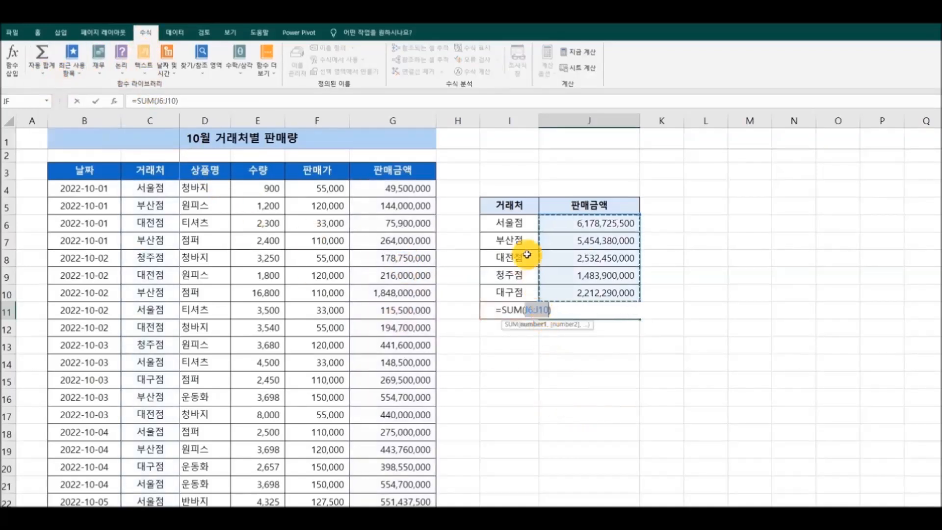
{"action": "key", "text": "Return"}
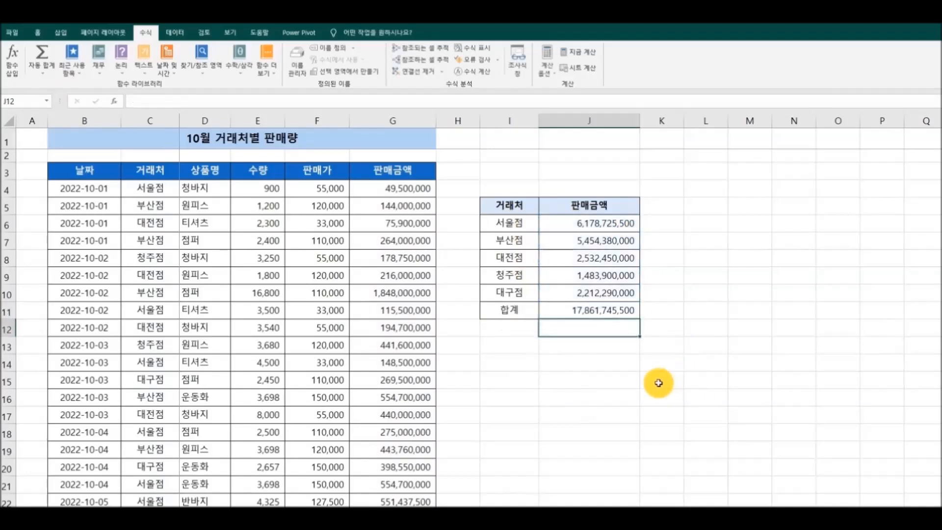
Apply the light green fill to the 합계 cell J11 and compare its amount with the grand total in G57
{"action": "left_click", "coordinate": [558, 314]}
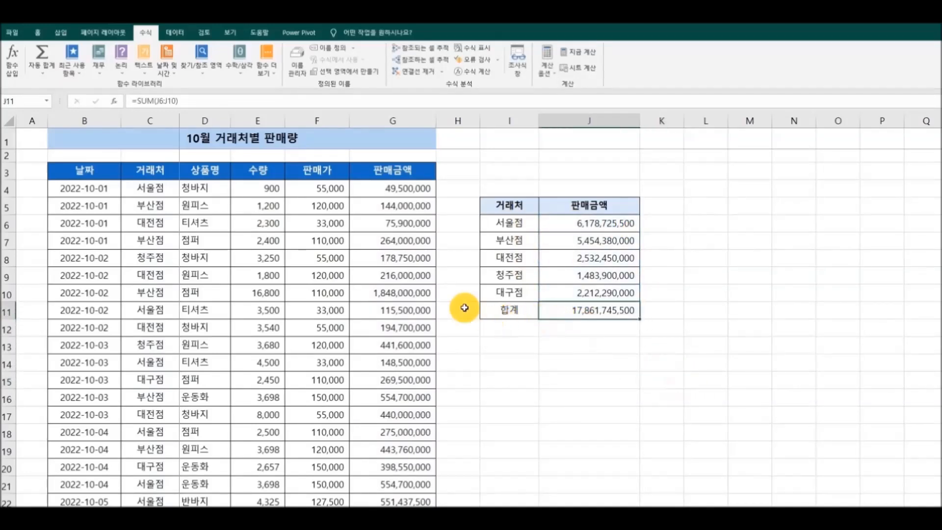
{"action": "left_click", "coordinate": [37, 32]}
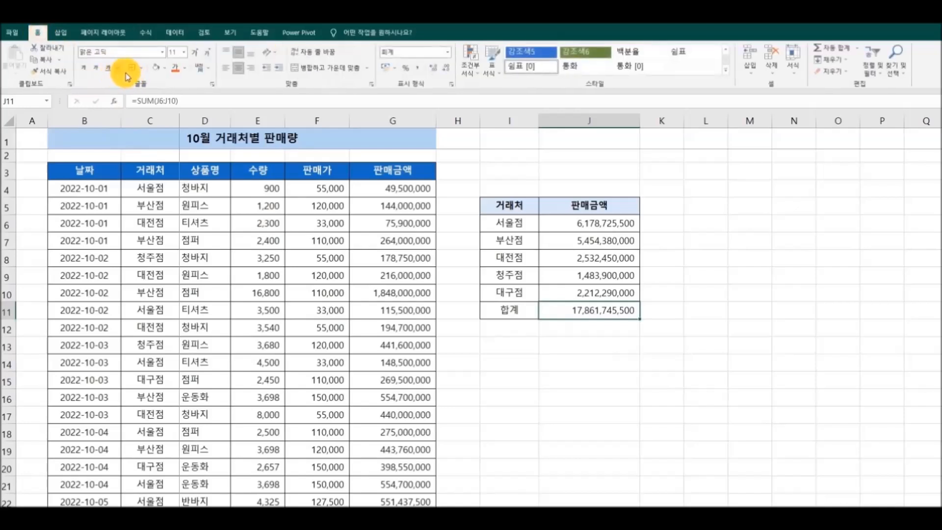
{"action": "left_click", "coordinate": [155, 71]}
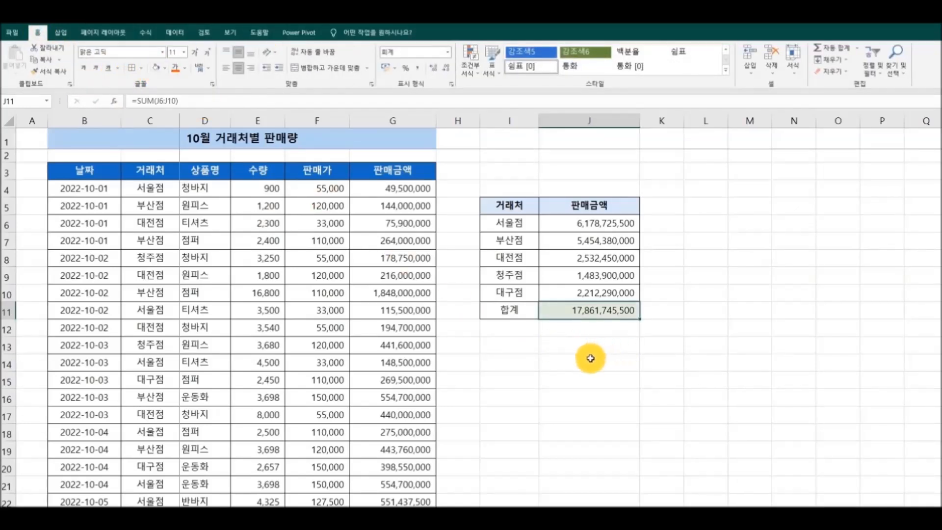
{"action": "scroll", "coordinate": [590, 358], "scroll_direction": "down", "scroll_amount": 12}
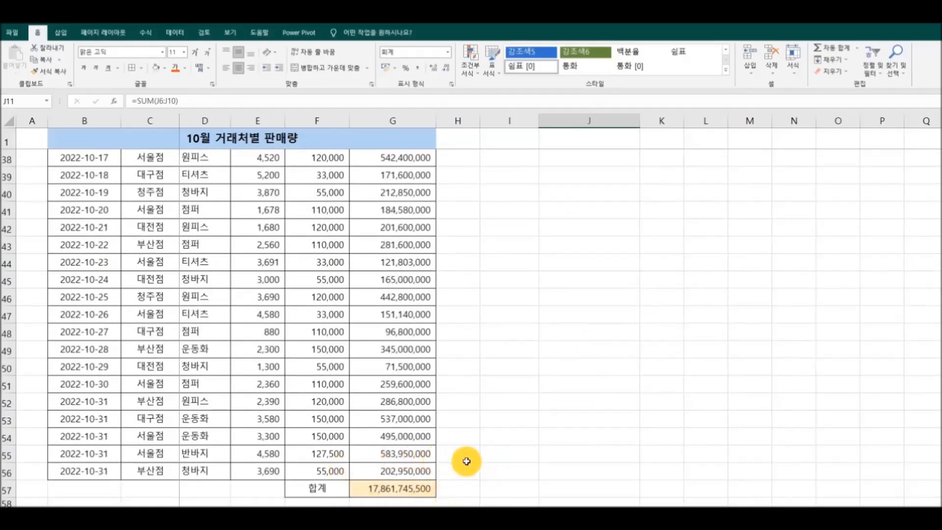
{"action": "scroll", "coordinate": [461, 461], "scroll_direction": "down", "scroll_amount": 2}
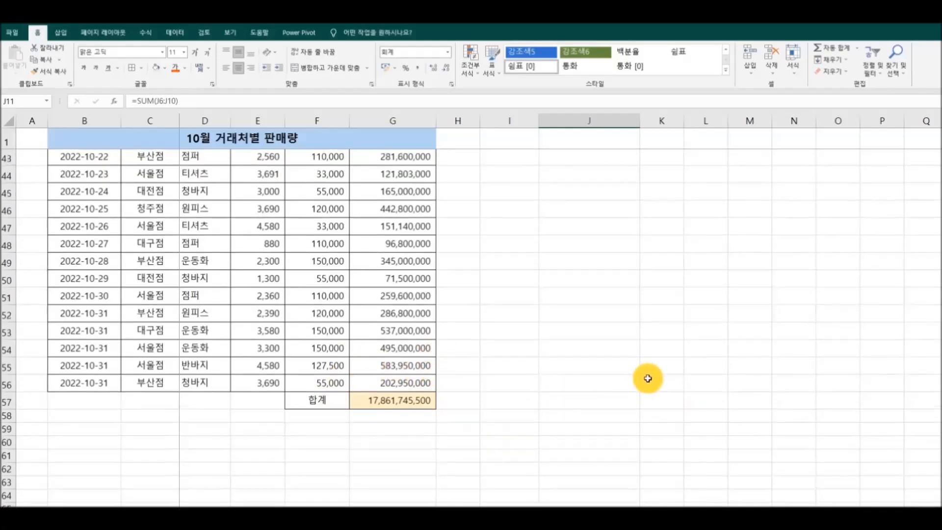
{"action": "scroll", "coordinate": [647, 379], "scroll_direction": "up", "scroll_amount": 13}
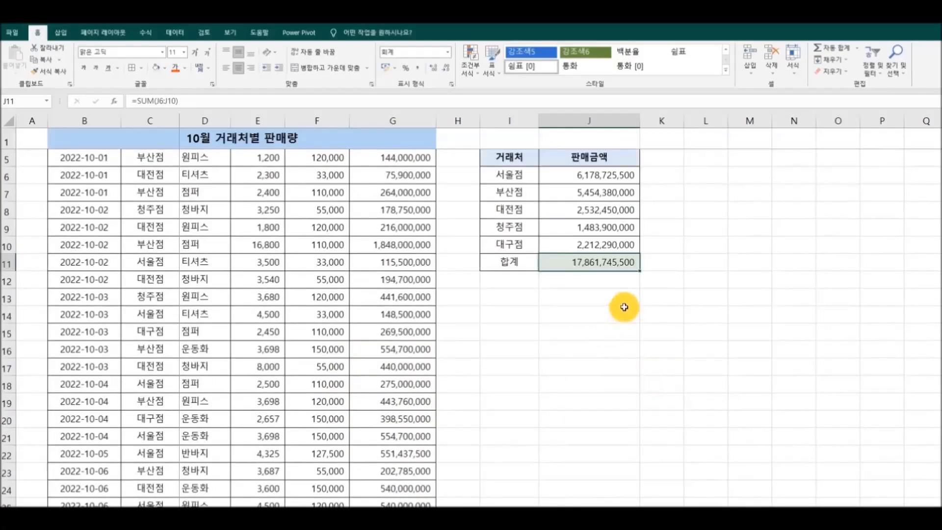
{"action": "scroll", "coordinate": [767, 330], "scroll_direction": "up", "scroll_amount": 1}
{"action": "left_click", "coordinate": [767, 337]}
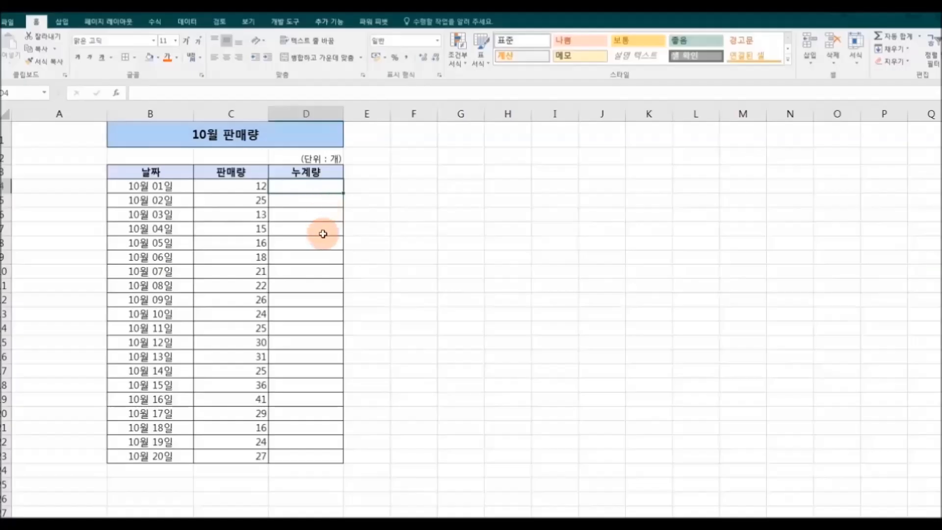
Examine the daily 판매량 values in C4:C23 and which of them each 누계량 cell in column D should accumulate
{"action": "left_click_drag", "start_coordinate": [228, 186], "coordinate": [229, 457]}
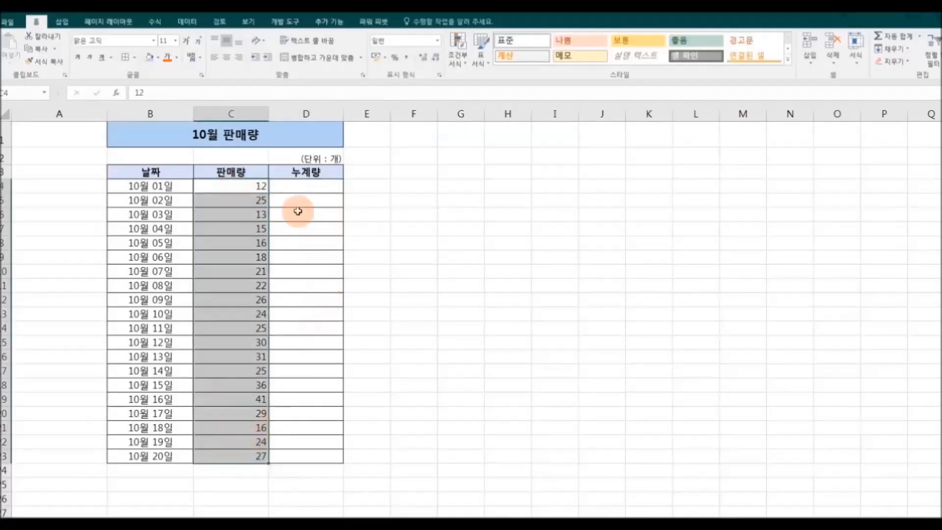
{"action": "left_click", "coordinate": [300, 189]}
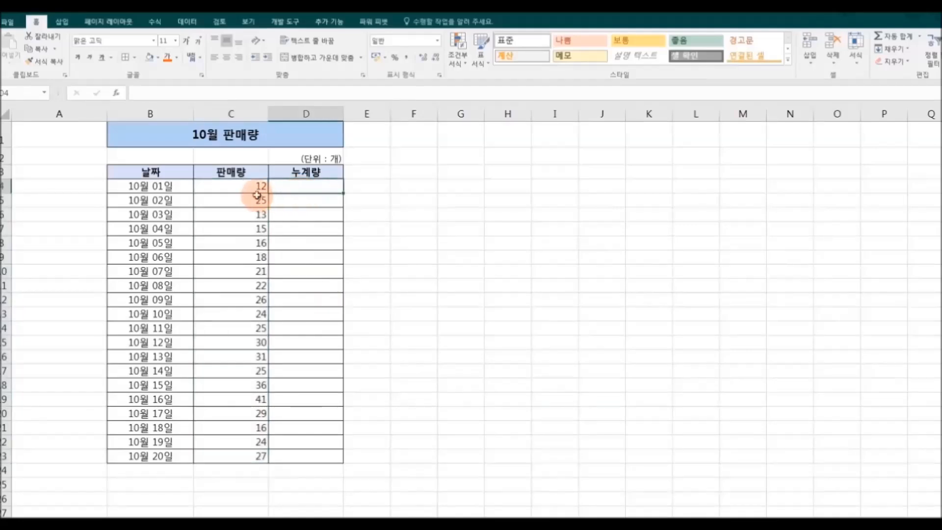
{"action": "left_click", "coordinate": [238, 185]}
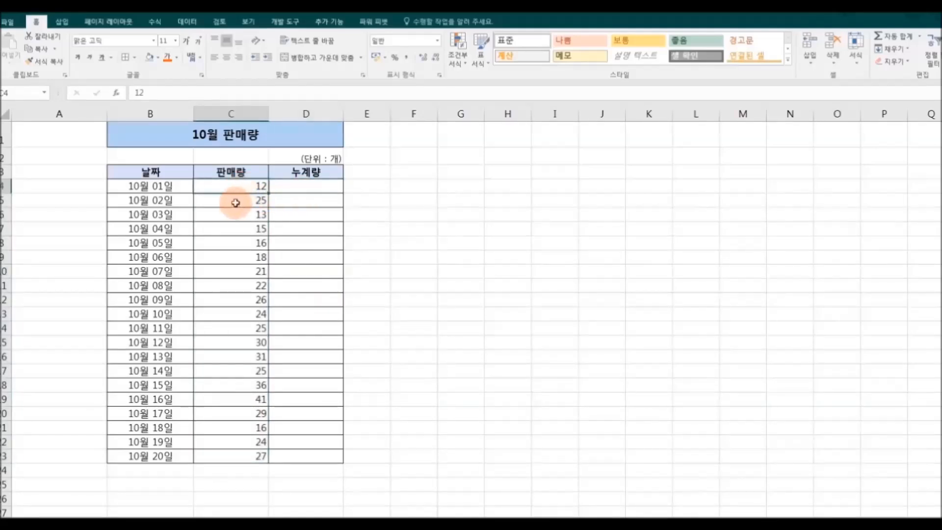
{"action": "left_click", "coordinate": [235, 203]}
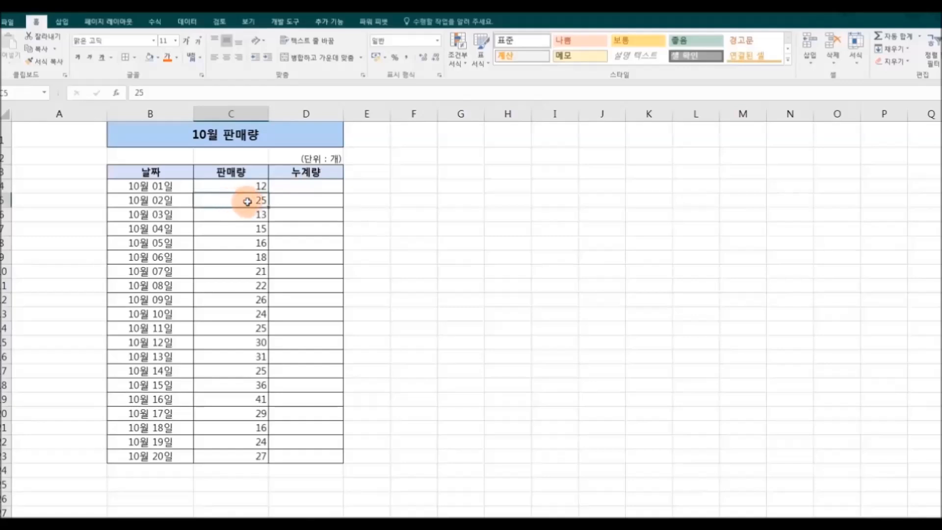
{"action": "left_click", "coordinate": [301, 200]}
{"action": "left_click_drag", "start_coordinate": [239, 186], "coordinate": [236, 227]}
{"action": "left_click", "coordinate": [320, 228]}
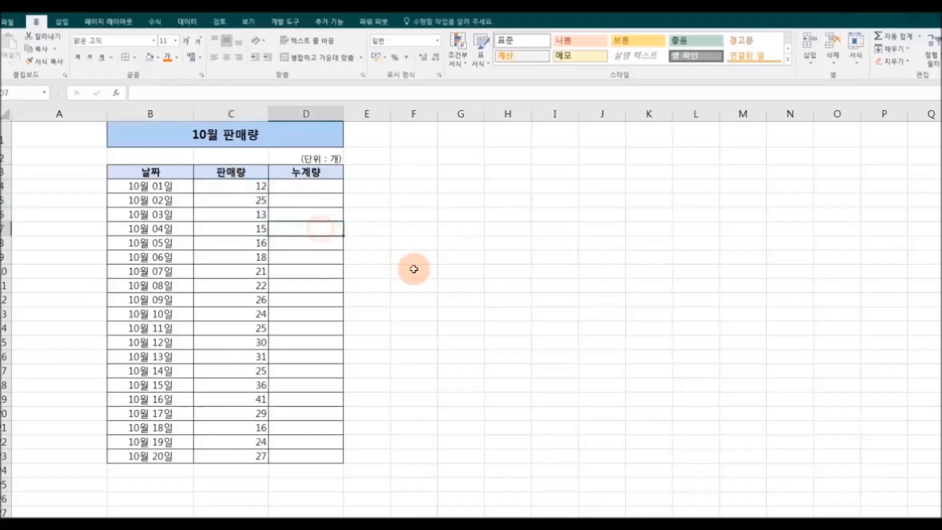
Enter the running-total formula =SUM($C$4:C4) in the first 누계량 cell, D4
{"action": "left_click", "coordinate": [312, 186]}
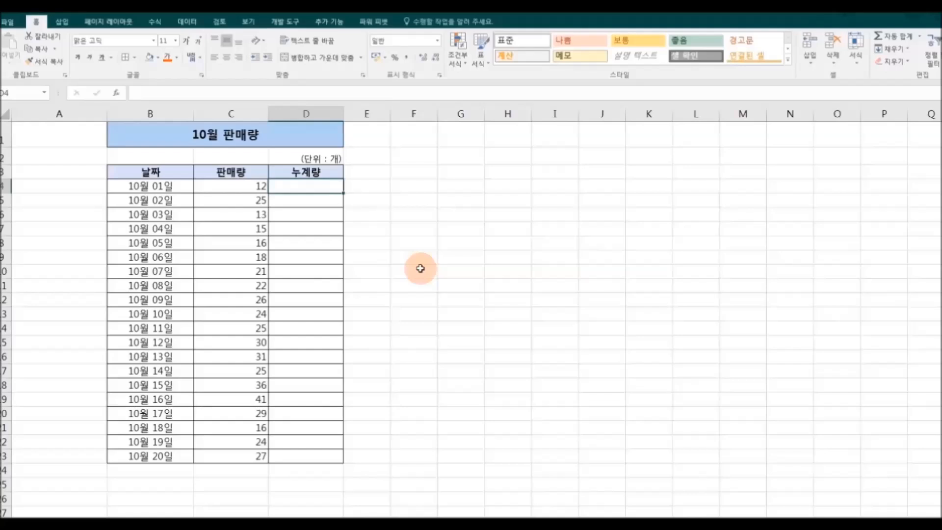
{"action": "type", "text": "=sum"}
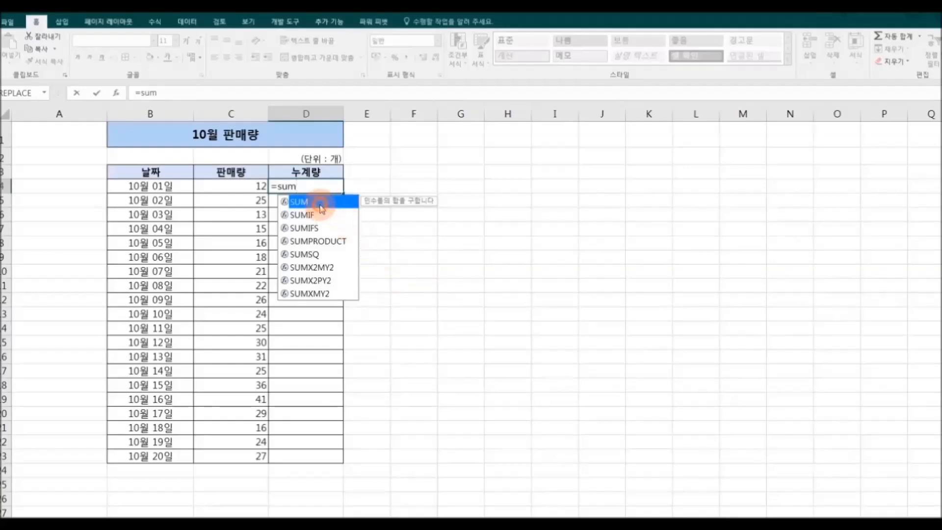
{"action": "double_click", "coordinate": [308, 202]}
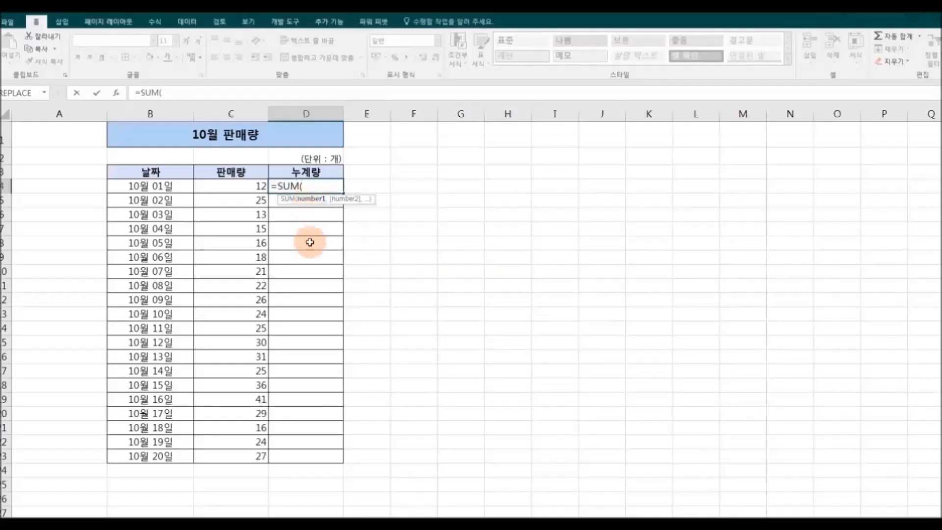
{"action": "left_click", "coordinate": [240, 190]}
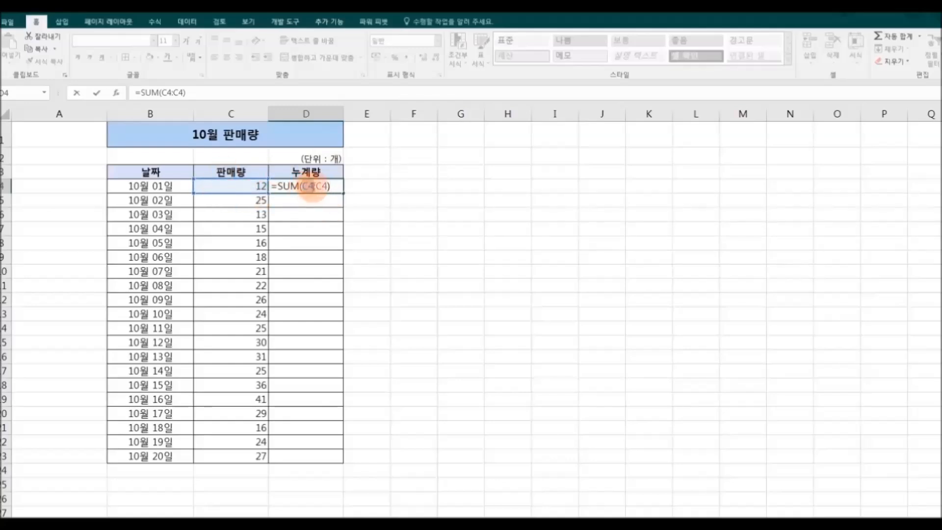
{"action": "double_click", "coordinate": [307, 186]}
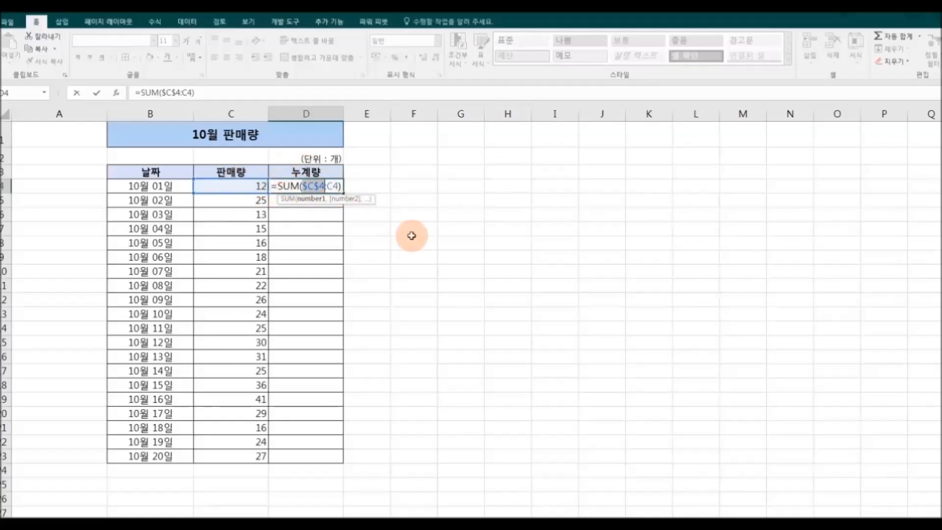
{"action": "key", "text": "Return"}
Fill the running-total formula from D4 down through D23 and check the cumulative cells D5 to D7 against the daily sales
{"action": "left_click", "coordinate": [324, 186]}
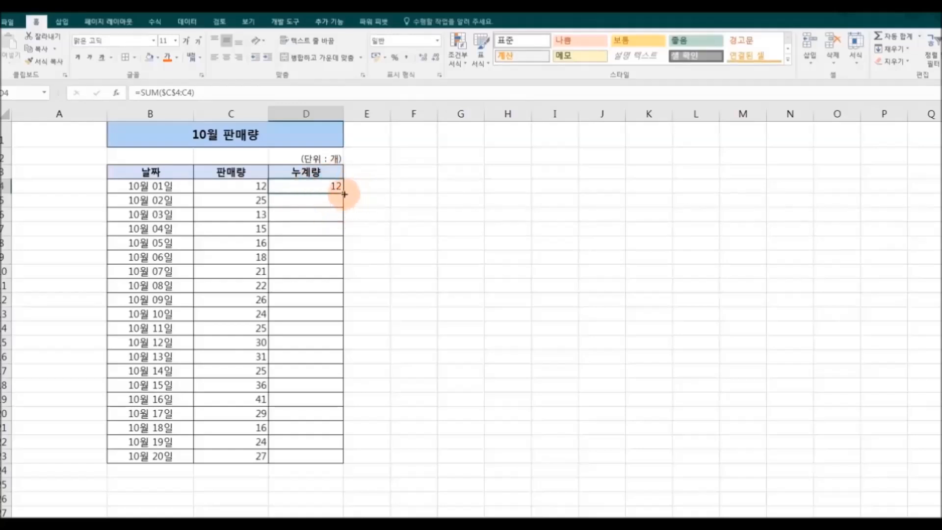
{"action": "double_click", "coordinate": [344, 194]}
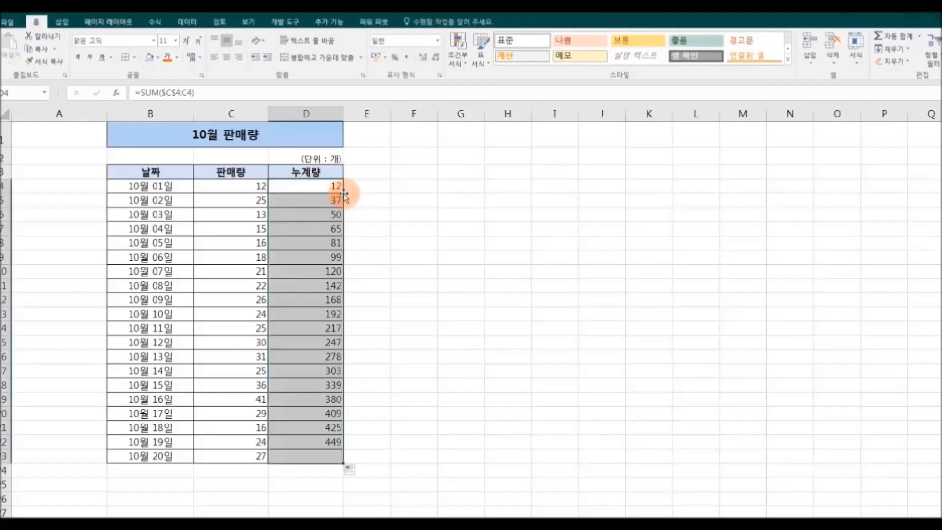
{"action": "left_click", "coordinate": [433, 286]}
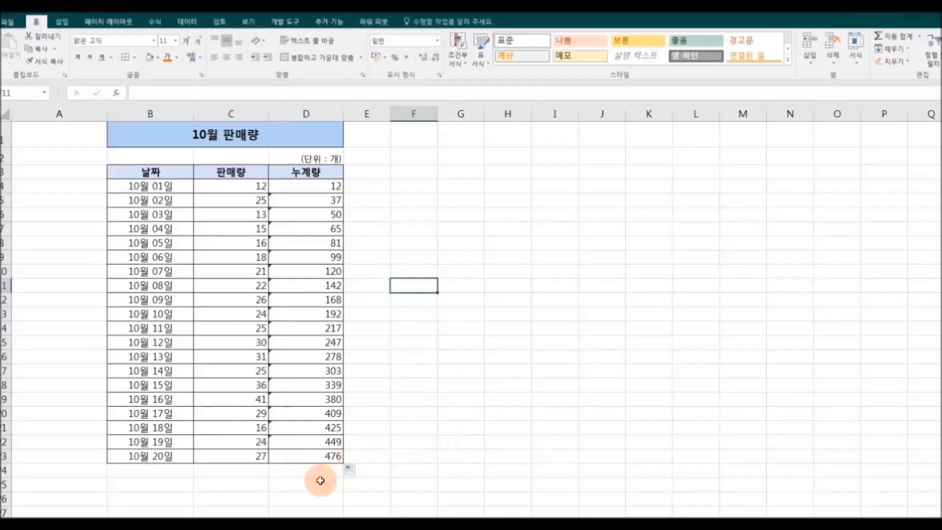
{"action": "left_click_drag", "start_coordinate": [233, 189], "coordinate": [232, 229]}
{"action": "left_click", "coordinate": [312, 200]}
{"action": "left_click", "coordinate": [312, 213]}
{"action": "left_click", "coordinate": [300, 230]}
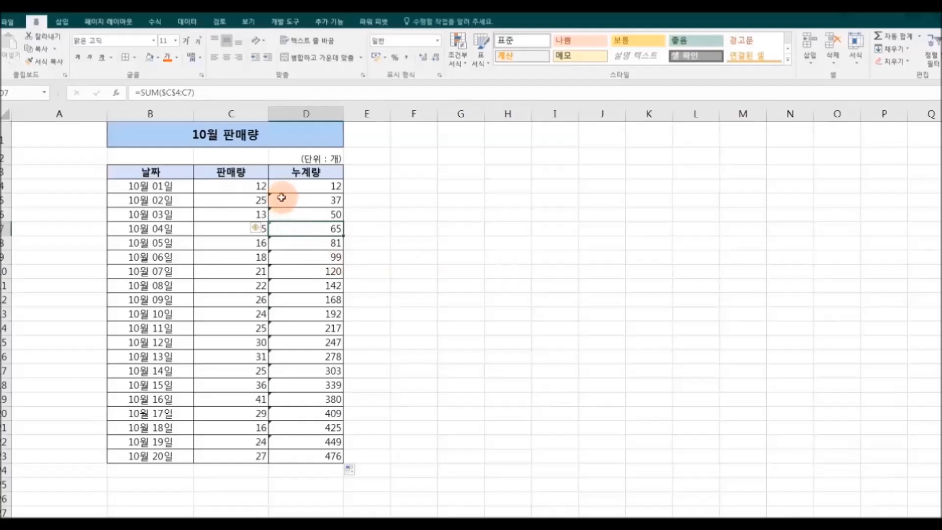
Ignore the formula error warnings on the cumulative cells D5:D23, and deselect the range
{"action": "left_click_drag", "start_coordinate": [295, 201], "coordinate": [289, 457]}
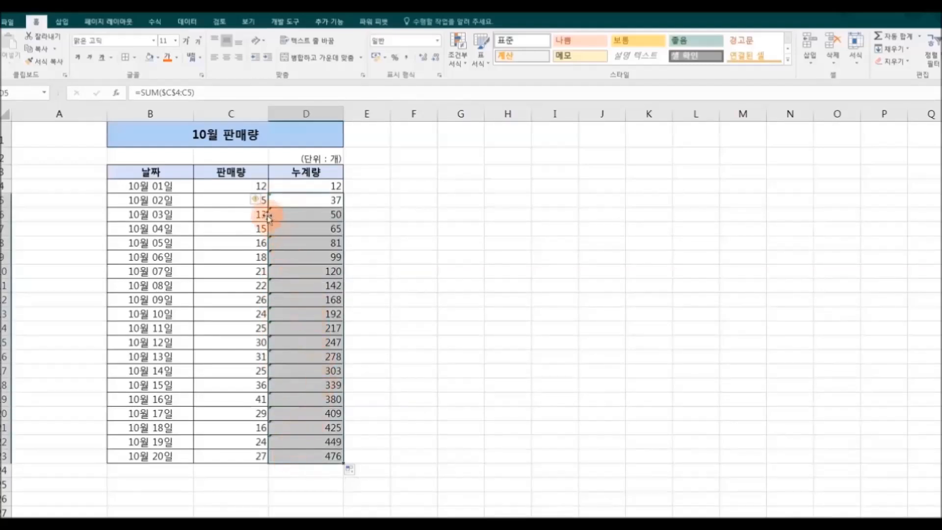
{"action": "left_click", "coordinate": [256, 200]}
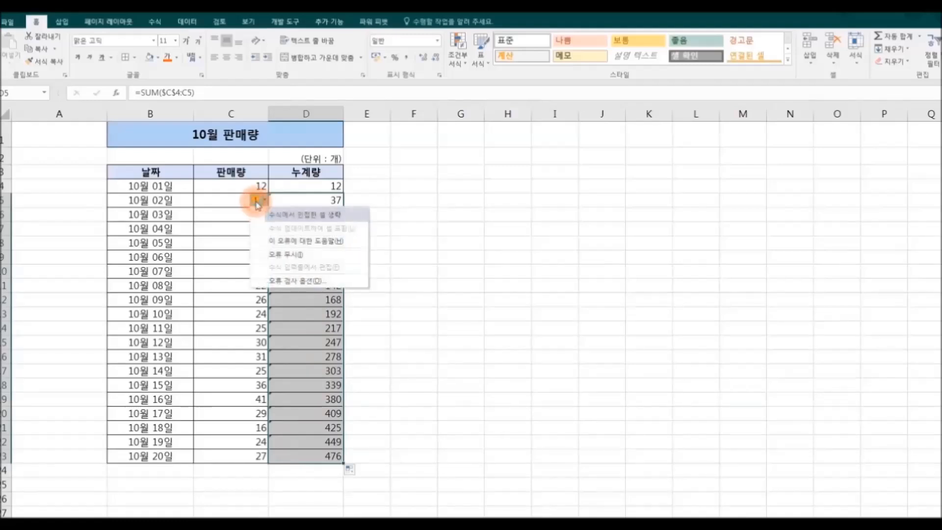
{"action": "left_click", "coordinate": [267, 254]}
{"action": "left_click", "coordinate": [454, 342]}
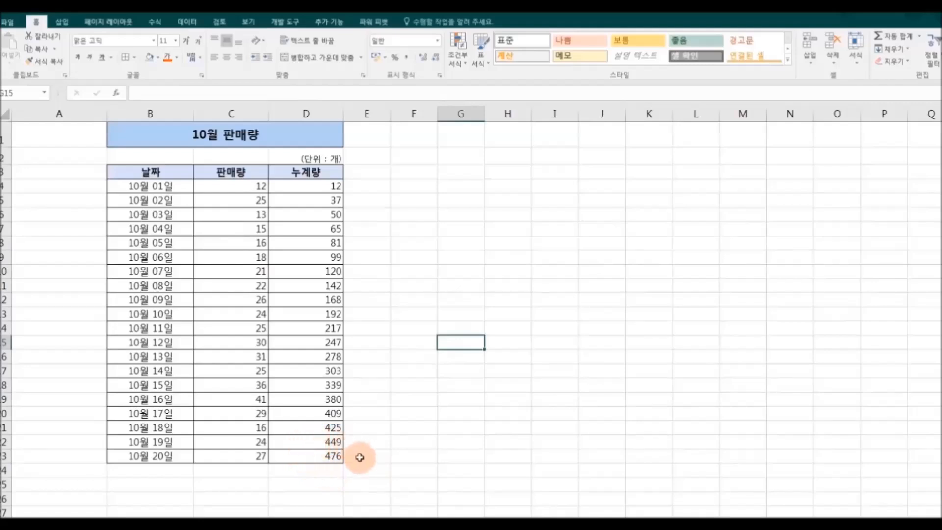
Enter the label 합계 in B24, directly below the last date
{"action": "left_click", "coordinate": [145, 474]}
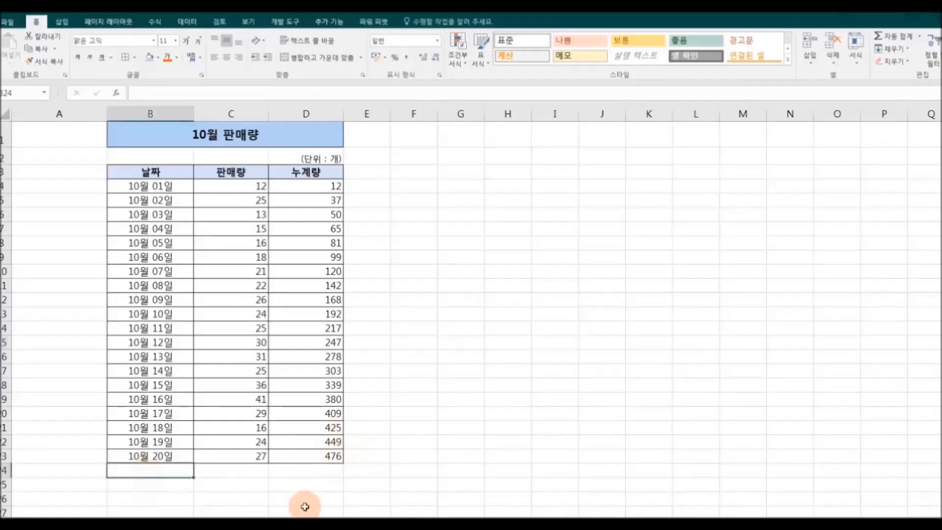
{"action": "type", "text": "합"}
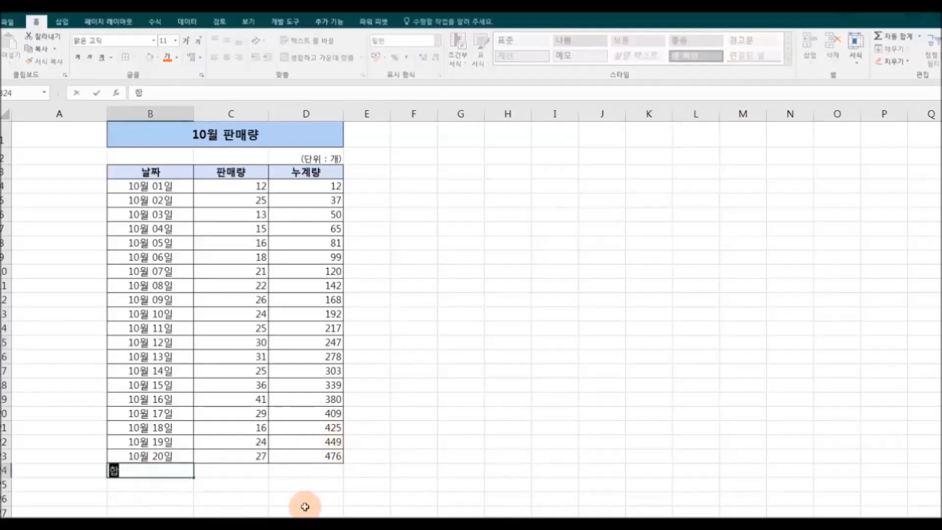
{"action": "type", "text": "계"}
{"action": "left_click", "coordinate": [310, 471]}
Copy the formatting of B23:D23 onto the 합계 row B24:D24 and give that row a light gray fill
{"action": "left_click_drag", "start_coordinate": [141, 457], "coordinate": [298, 445]}
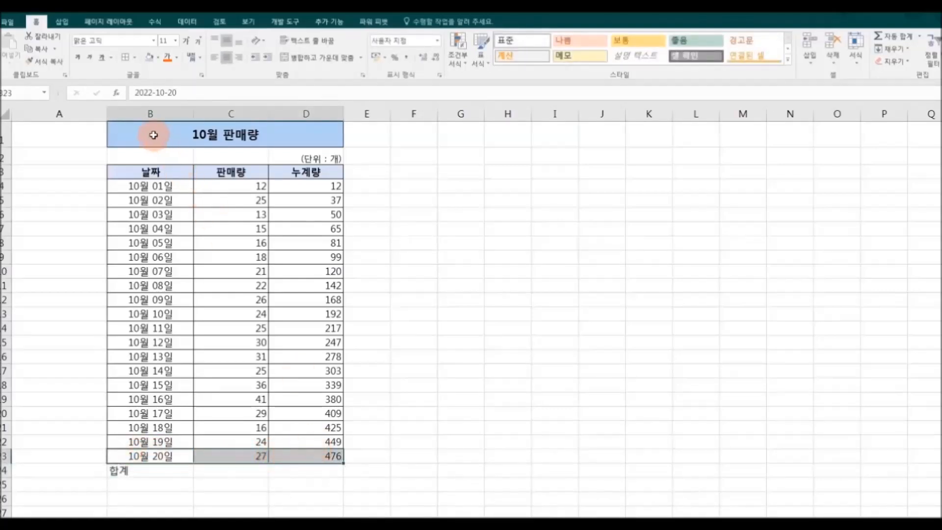
{"action": "left_click", "coordinate": [46, 61]}
{"action": "left_click_drag", "start_coordinate": [154, 472], "coordinate": [279, 466]}
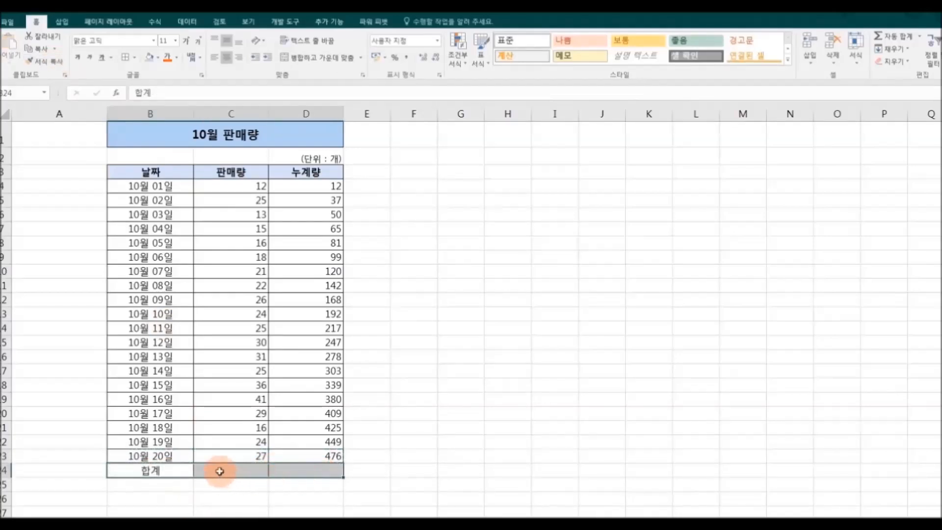
{"action": "left_click", "coordinate": [158, 58]}
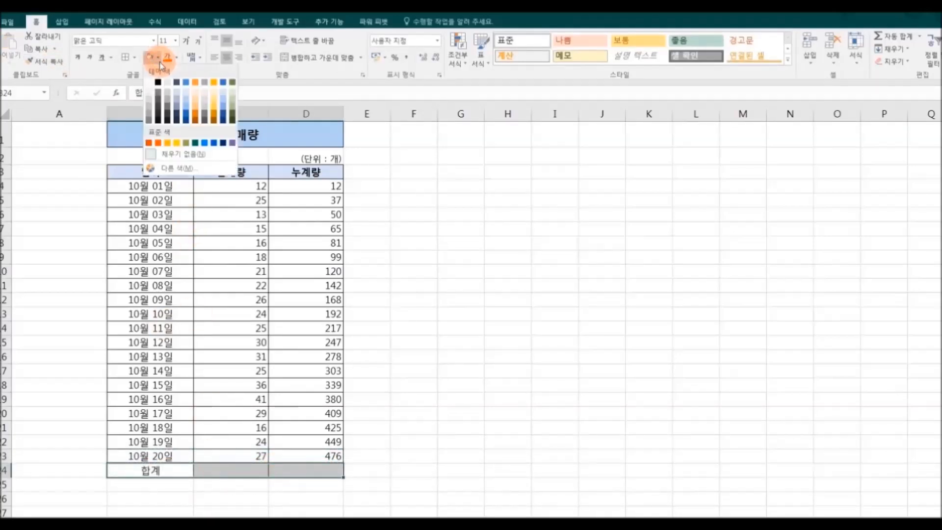
{"action": "left_click", "coordinate": [206, 91]}
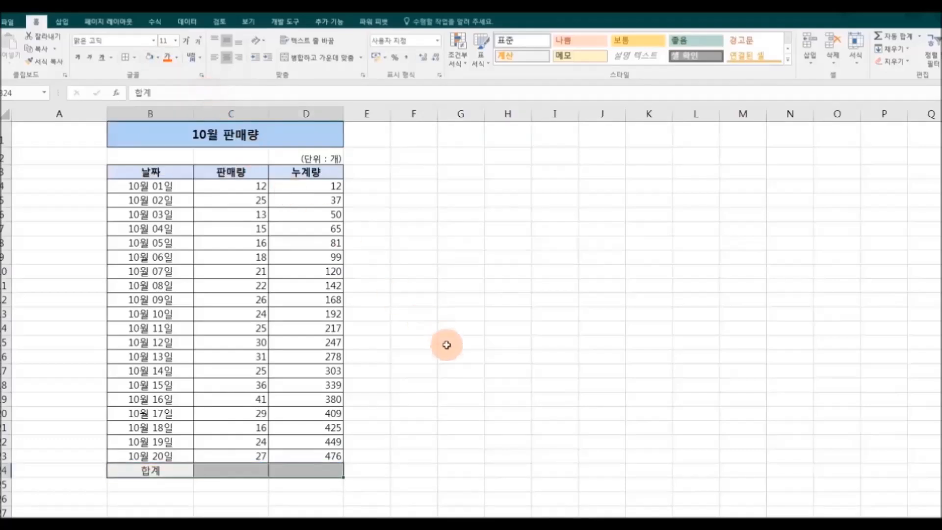
{"action": "left_click", "coordinate": [444, 343]}
Total the 판매량 column in C24 with the AutoSum formula =SUM(C4:C23) and compare it with the last cumulative value in D23
{"action": "left_click", "coordinate": [255, 471]}
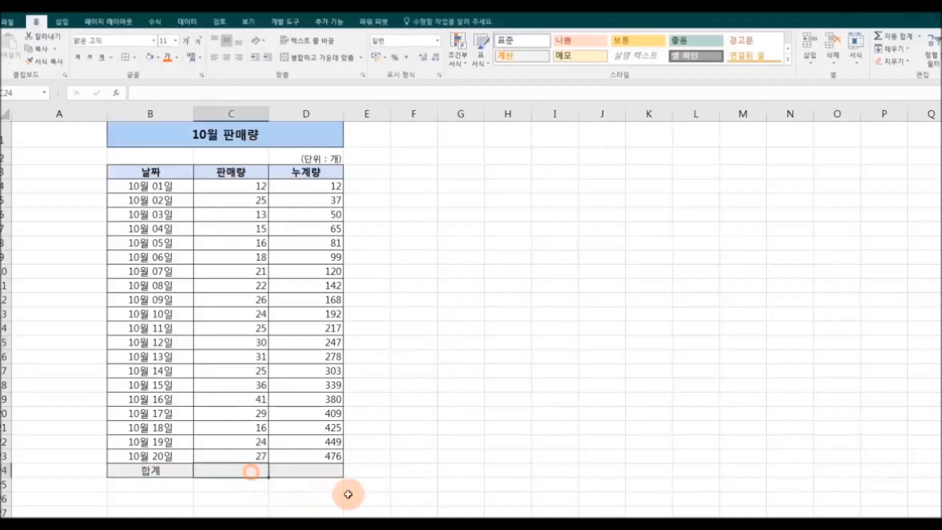
{"action": "left_click", "coordinate": [155, 22]}
{"action": "left_click", "coordinate": [41, 65]}
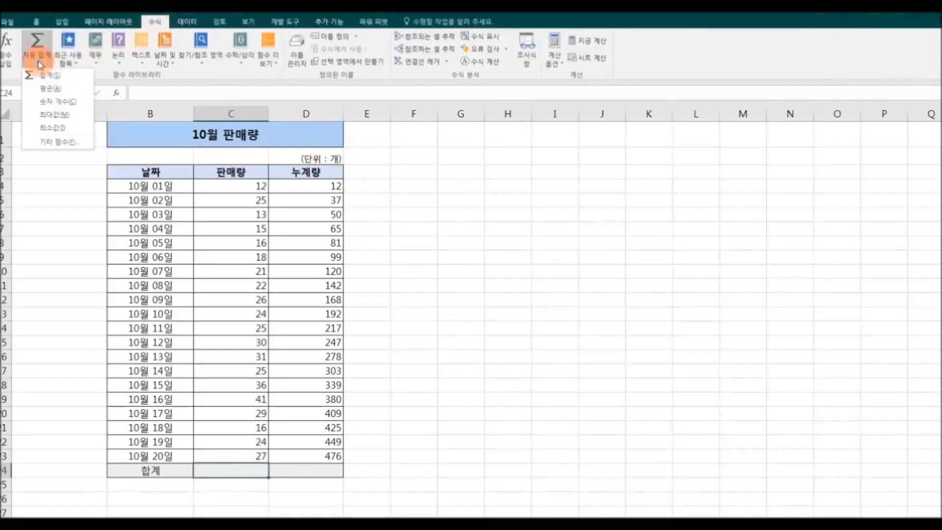
{"action": "left_click", "coordinate": [37, 72]}
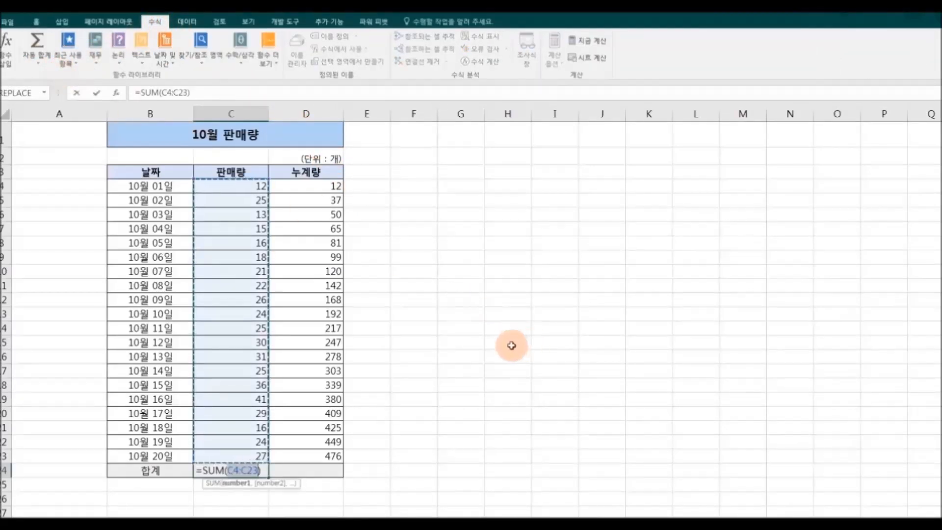
{"action": "key", "text": "Return"}
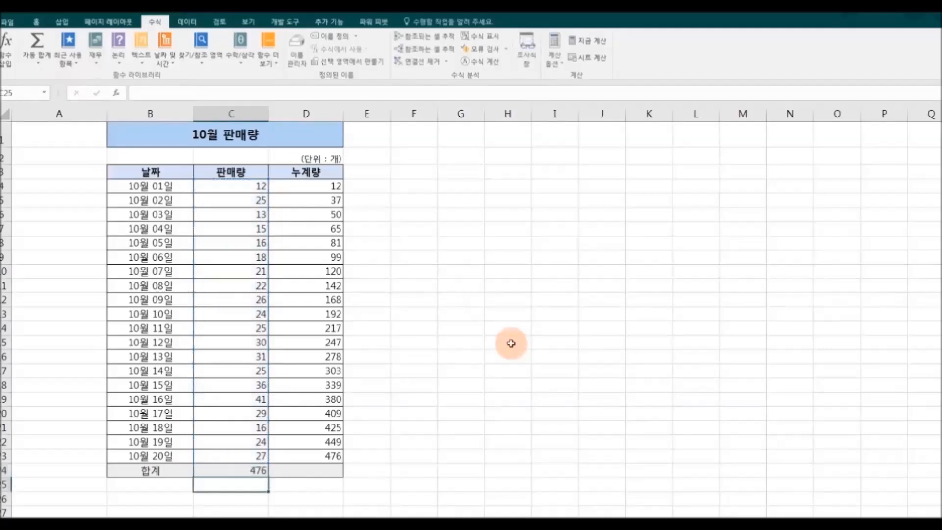
{"action": "left_click", "coordinate": [256, 474]}
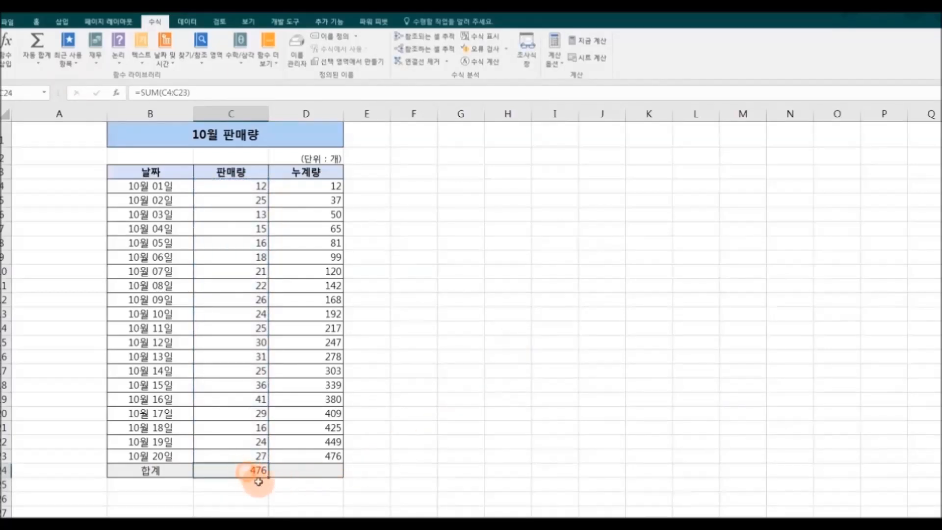
{"action": "left_click", "coordinate": [321, 457]}
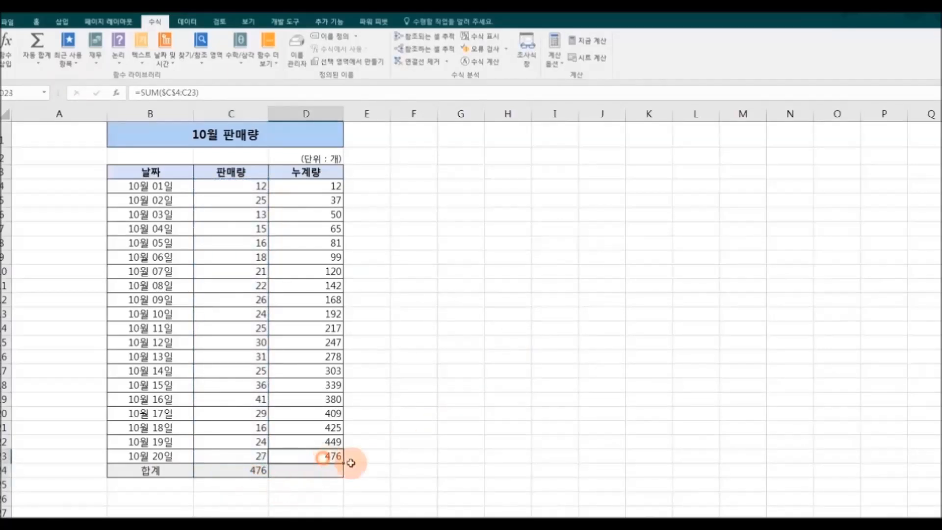
{"action": "left_click", "coordinate": [405, 468]}
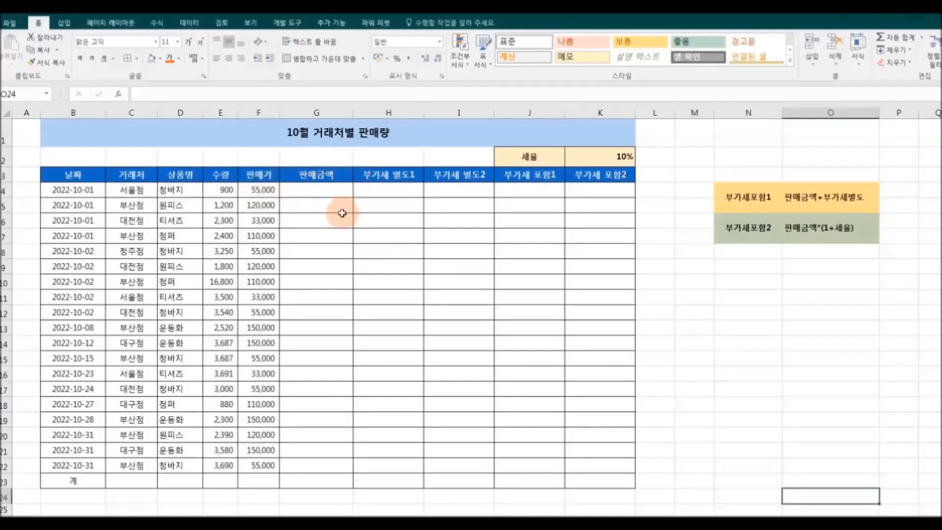
Calculate the first 판매금액 in G4 of the 10월 거래처별 판매량 sheet with the formula =E4*F4
{"action": "left_click", "coordinate": [336, 190]}
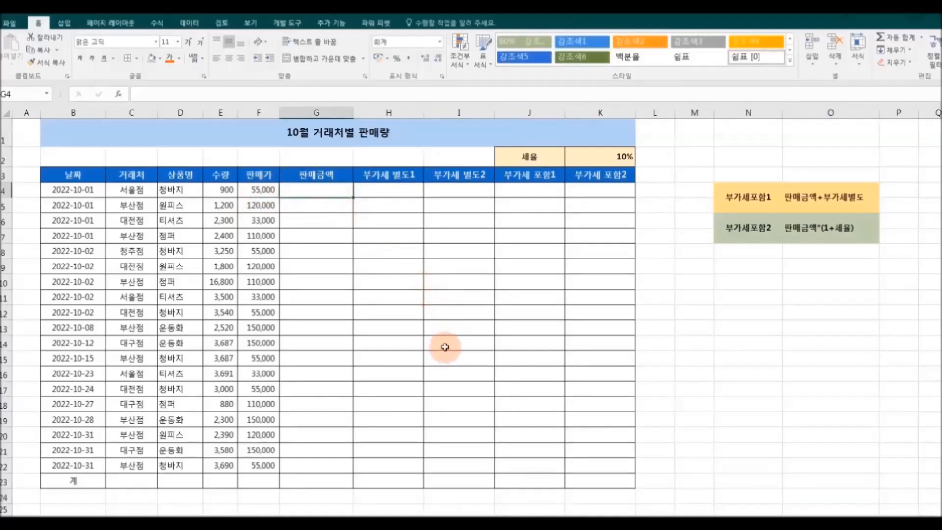
{"action": "type", "text": "="}
{"action": "left_click", "coordinate": [219, 193]}
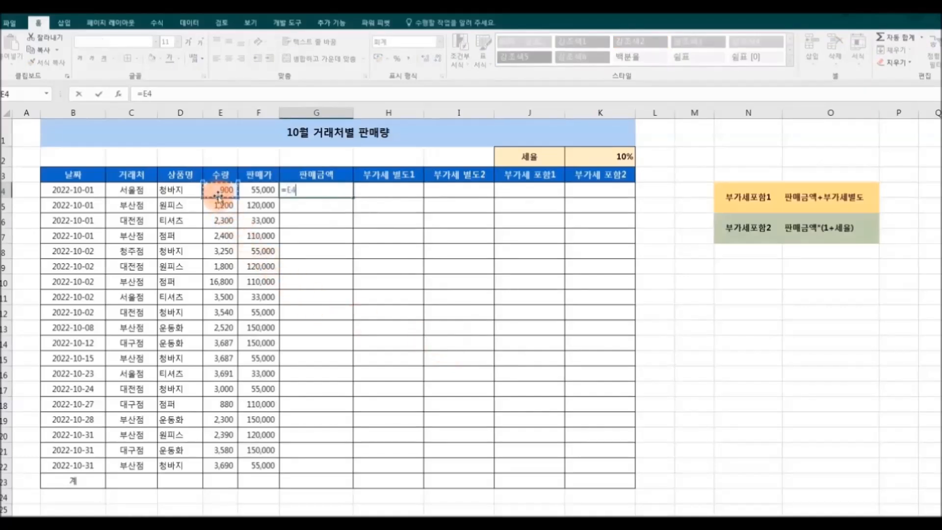
{"action": "type", "text": "*"}
{"action": "left_click", "coordinate": [258, 192]}
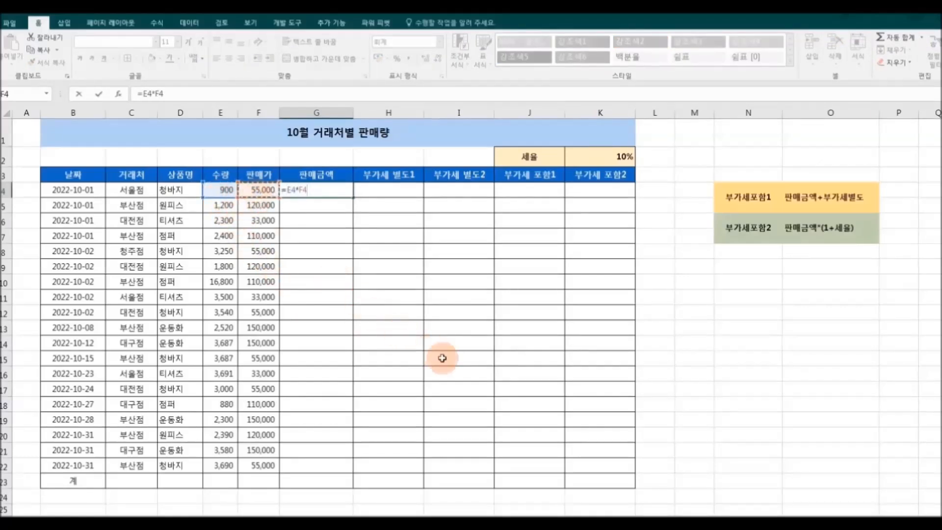
{"action": "key", "text": "Return"}
Fill the 판매금액 formula in G4 down through G23
{"action": "left_click", "coordinate": [315, 189]}
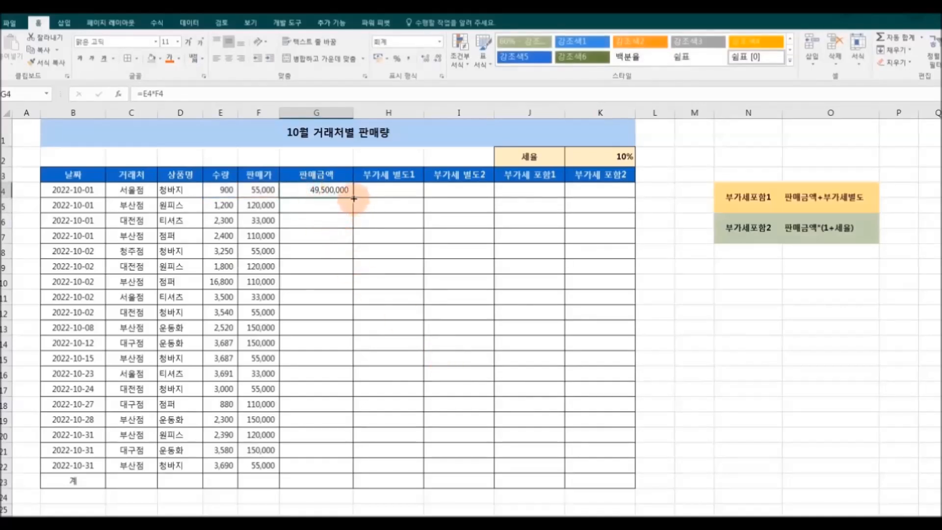
{"action": "double_click", "coordinate": [353, 198]}
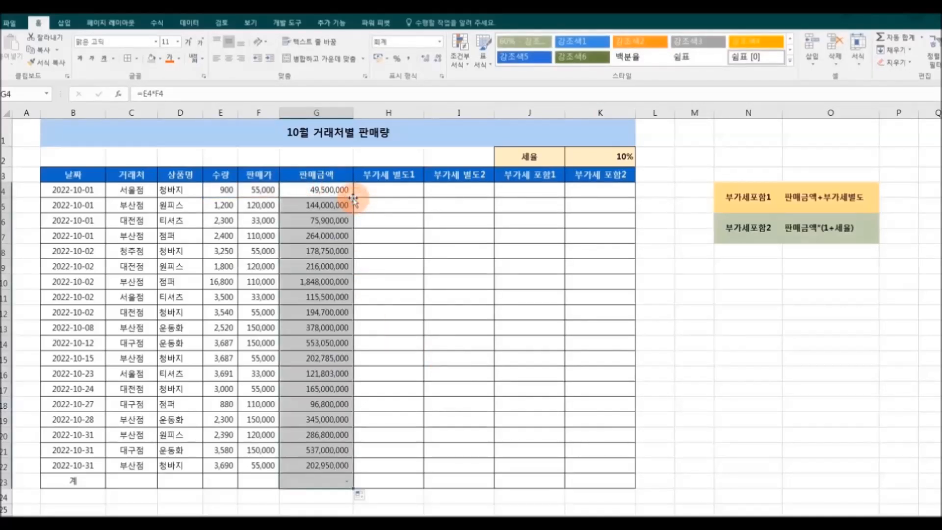
{"action": "left_click", "coordinate": [346, 219]}
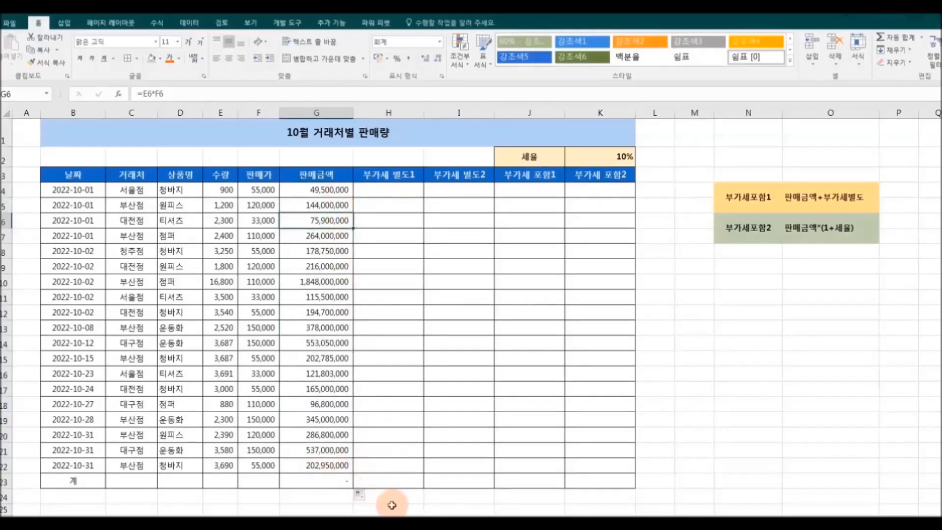
Calculate 부가세 별도1 in H4 with the formula =G4*10% and fill it down through H23
{"action": "left_click", "coordinate": [405, 195]}
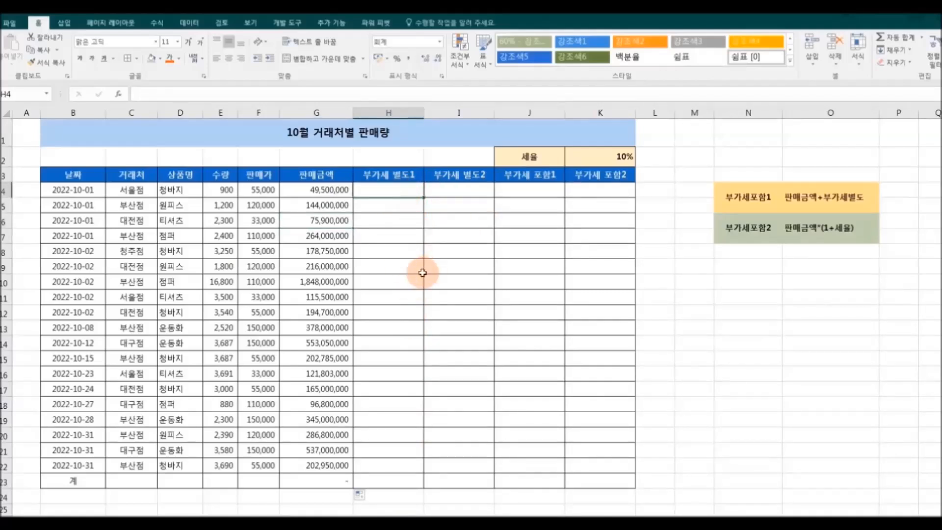
{"action": "type", "text": "="}
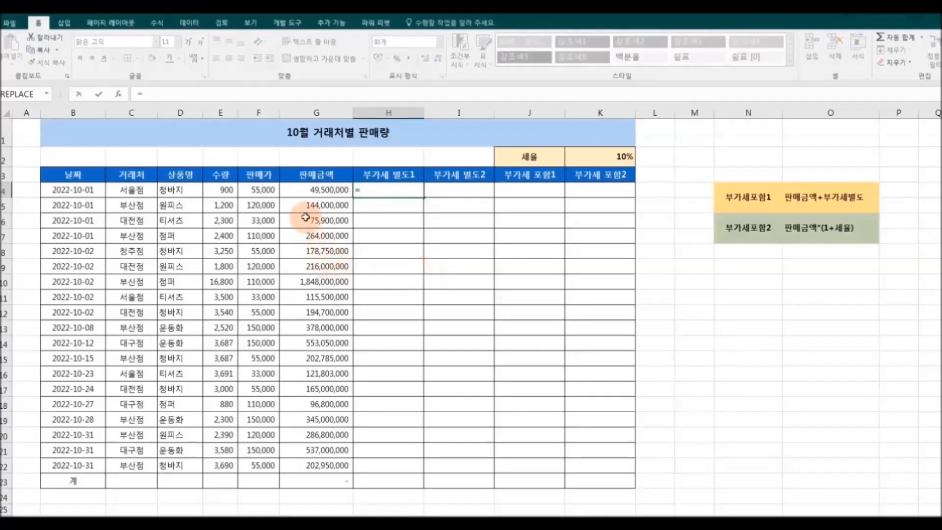
{"action": "left_click", "coordinate": [304, 191]}
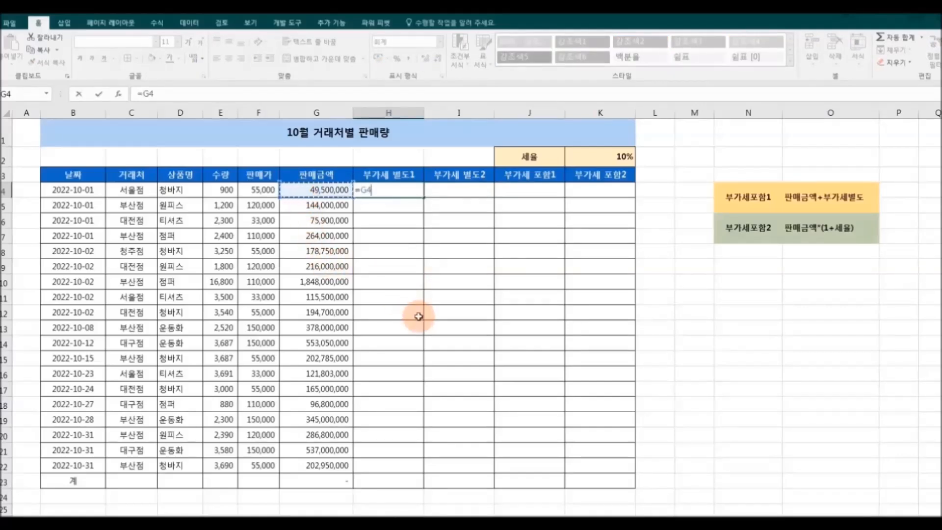
{"action": "type", "text": "*"}
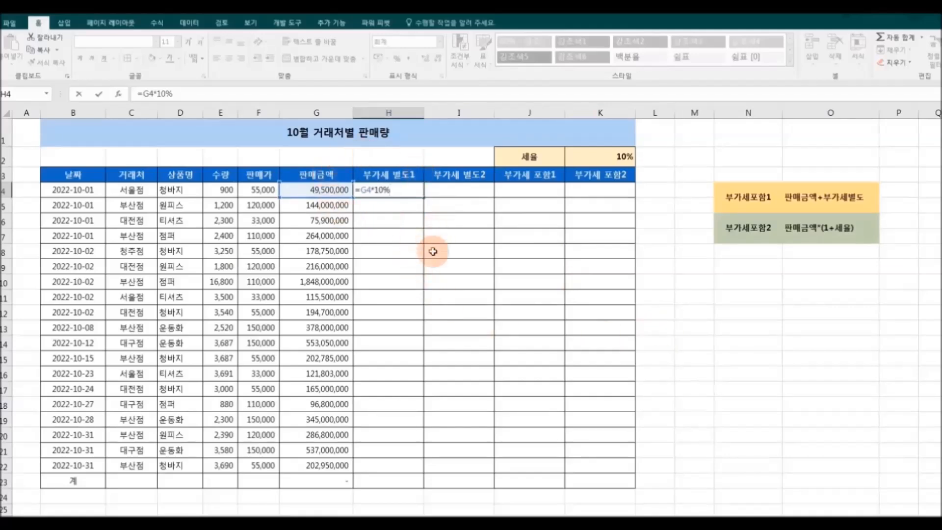
{"action": "key", "text": "Return"}
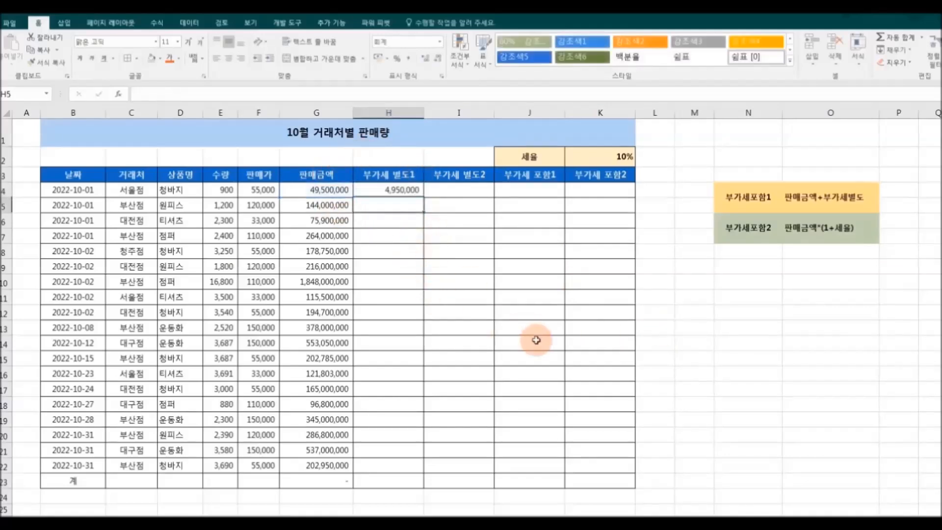
{"action": "left_click", "coordinate": [404, 190]}
{"action": "double_click", "coordinate": [424, 197]}
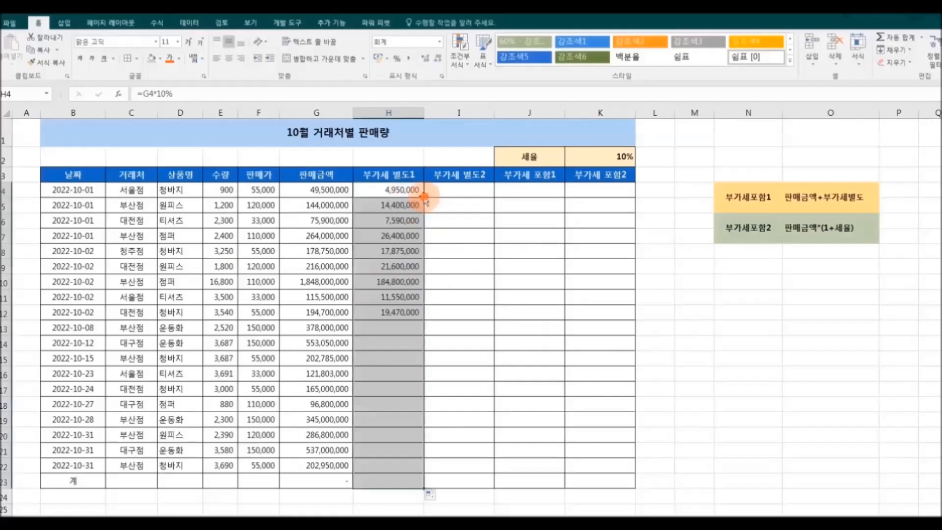
{"action": "left_click", "coordinate": [719, 335]}
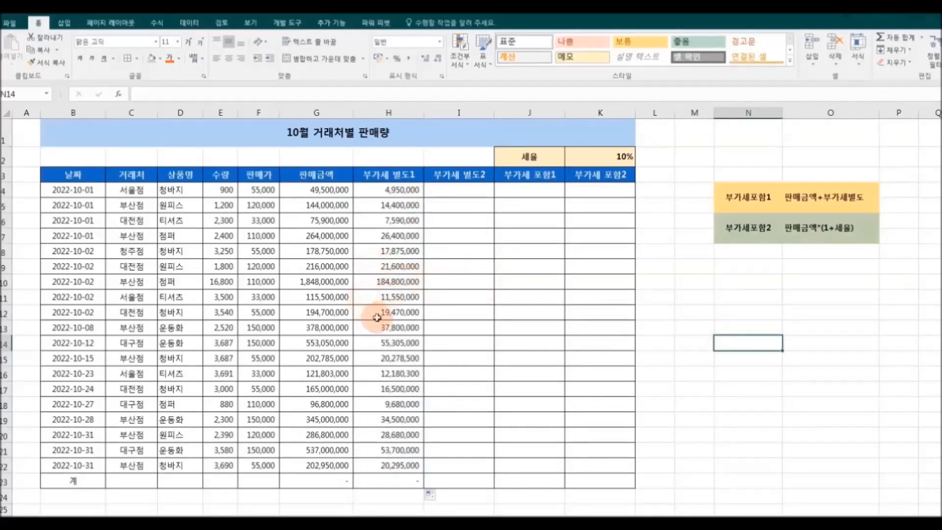
Calculate the first 부가세 별도2 in I4 from the sales amount and the tax-rate cell with the formula =G4*K2
{"action": "left_click", "coordinate": [454, 191]}
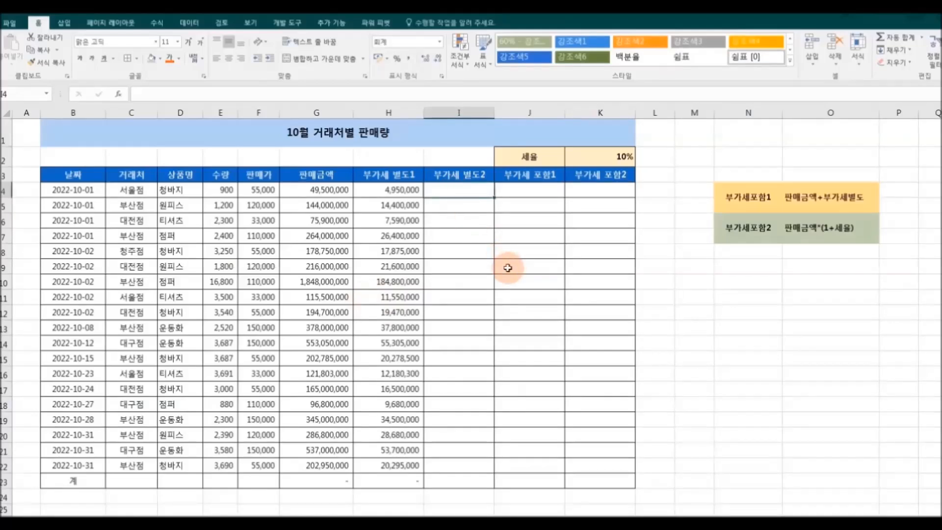
{"action": "type", "text": "="}
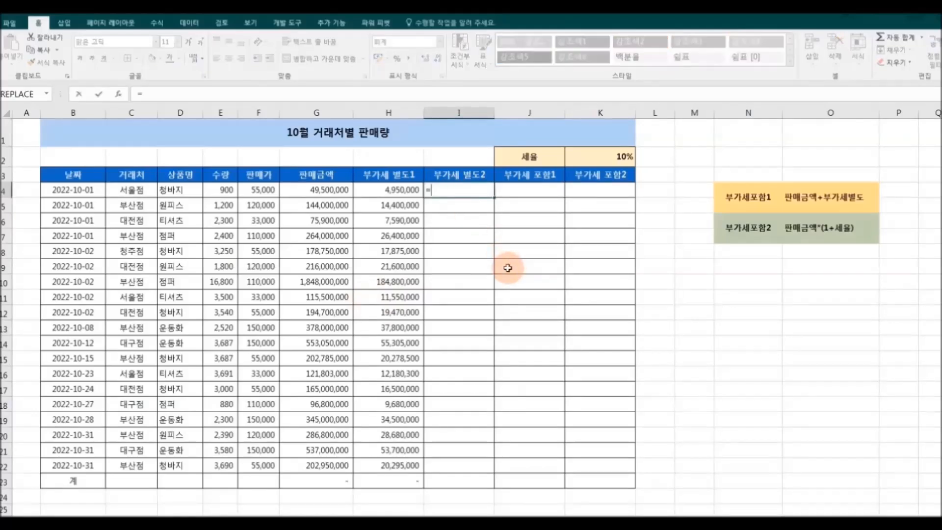
{"action": "left_click", "coordinate": [331, 194]}
{"action": "type", "text": "*"}
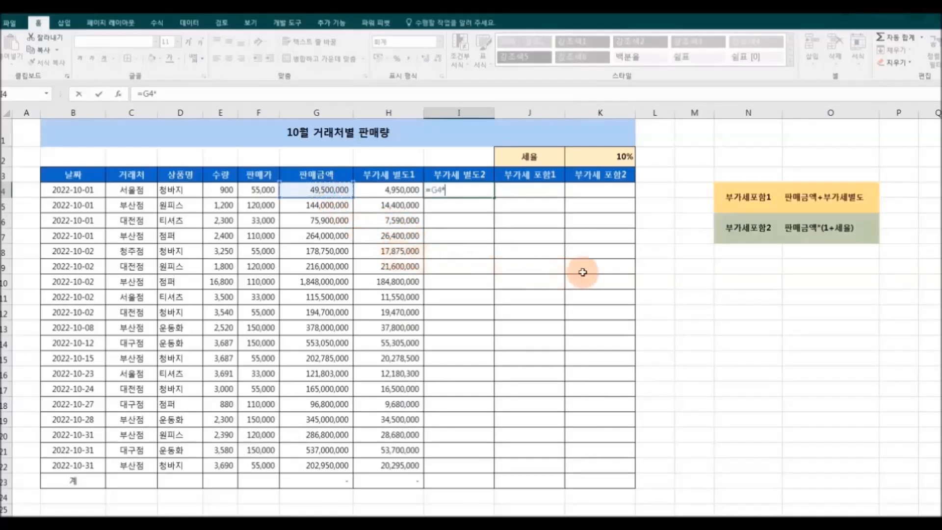
{"action": "left_click", "coordinate": [620, 155]}
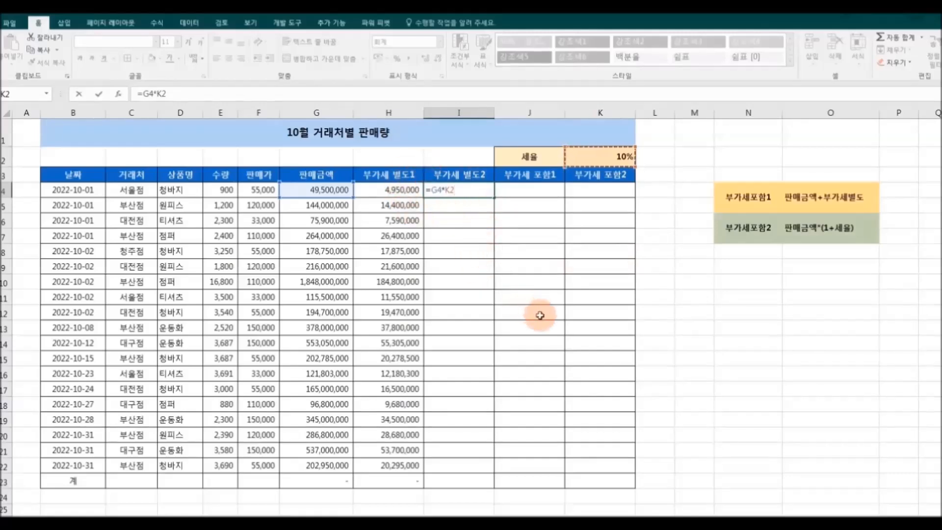
{"action": "key", "text": "Return"}
Try to fill the I4 formula with its relative tax-rate reference down through I23, and check the references in I8 and I5
{"action": "left_click", "coordinate": [458, 194]}
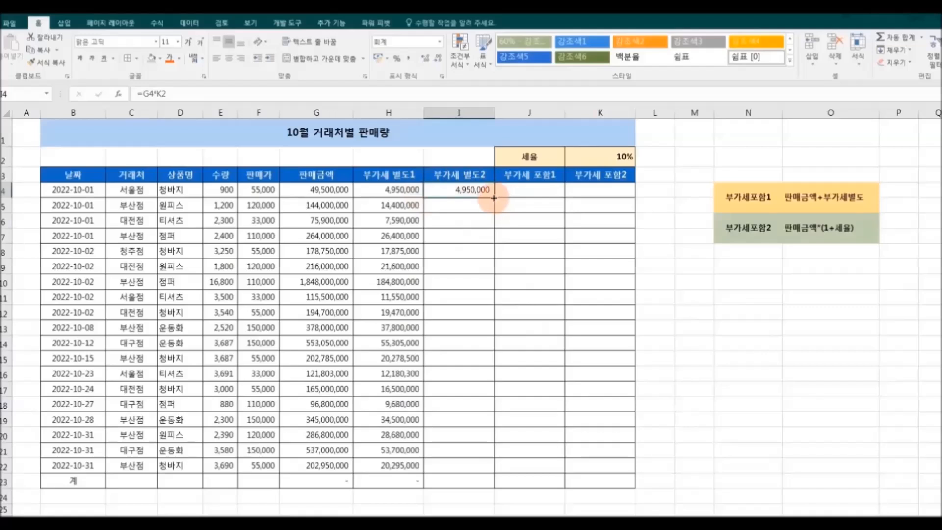
{"action": "double_click", "coordinate": [494, 197]}
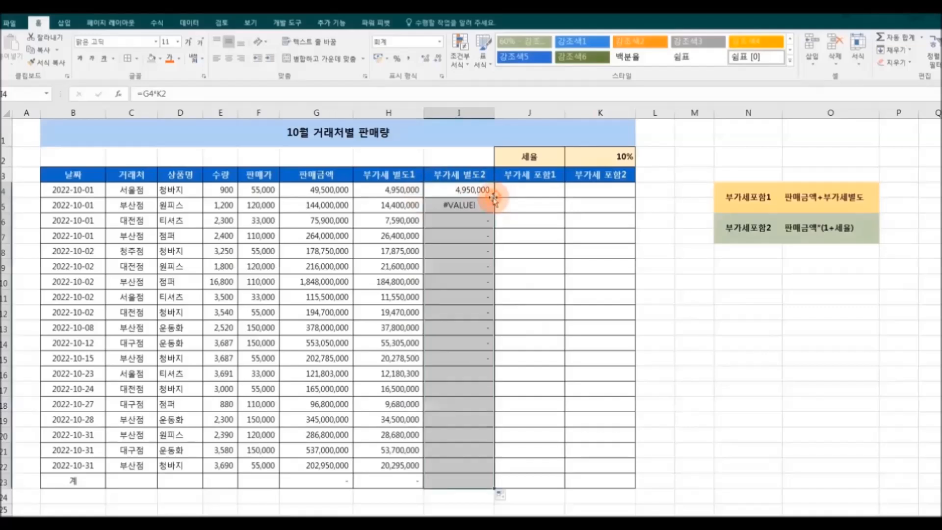
{"action": "left_click", "coordinate": [487, 252]}
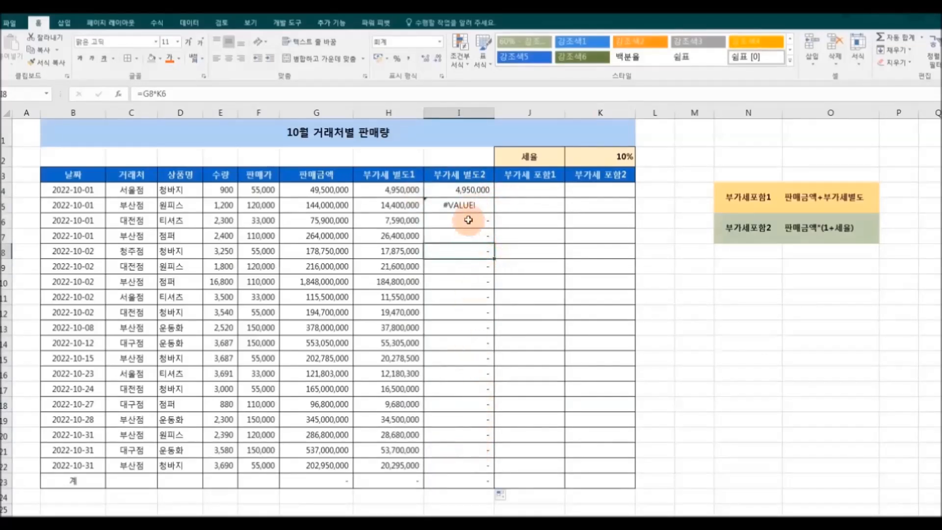
{"action": "left_click", "coordinate": [469, 209]}
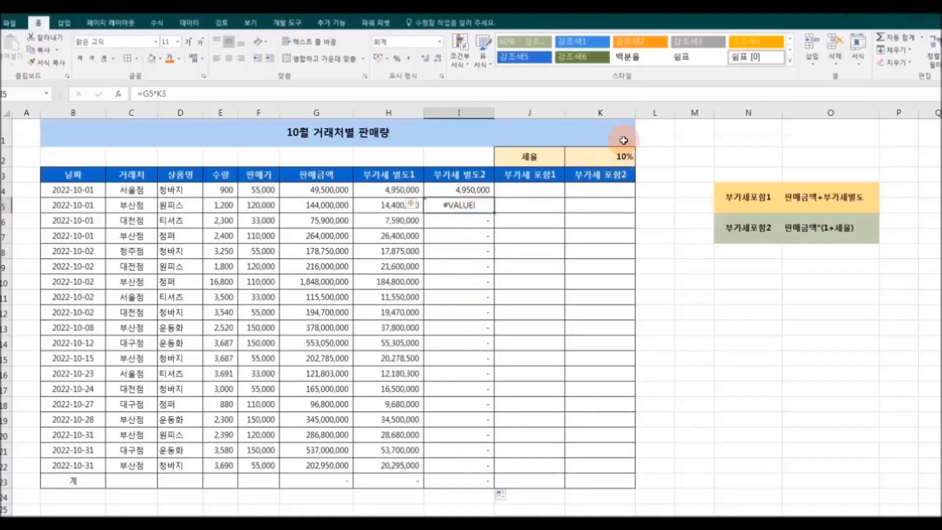
Make the tax-rate reference in I4 absolute, giving =G4*$K$2, and refill the 부가세 별도2 column through I23
{"action": "left_click", "coordinate": [470, 191]}
{"action": "left_click", "coordinate": [163, 93]}
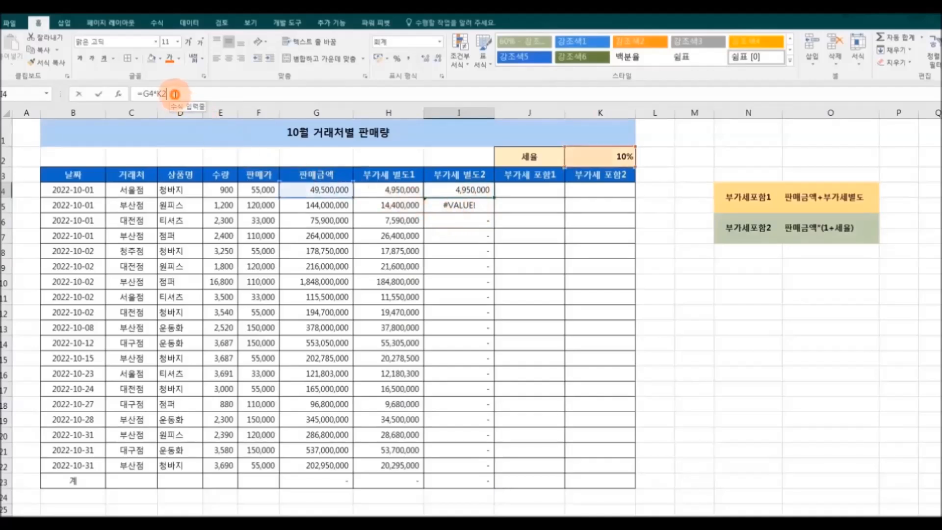
{"action": "double_click", "coordinate": [160, 93]}
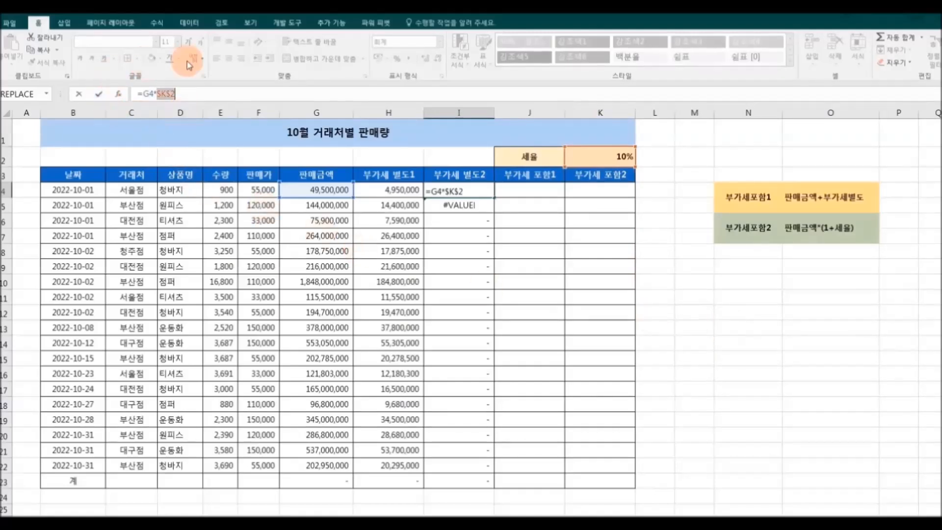
{"action": "key", "text": "ctrl+Return"}
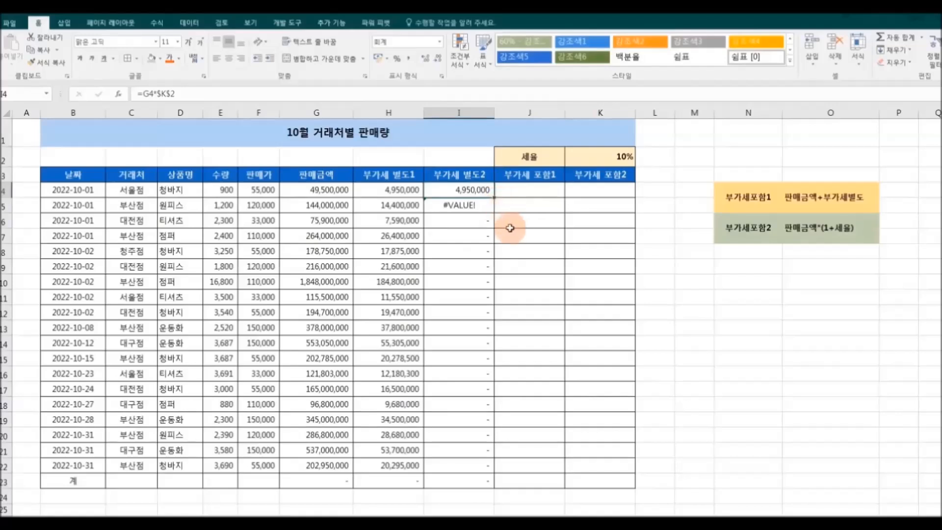
{"action": "double_click", "coordinate": [495, 197]}
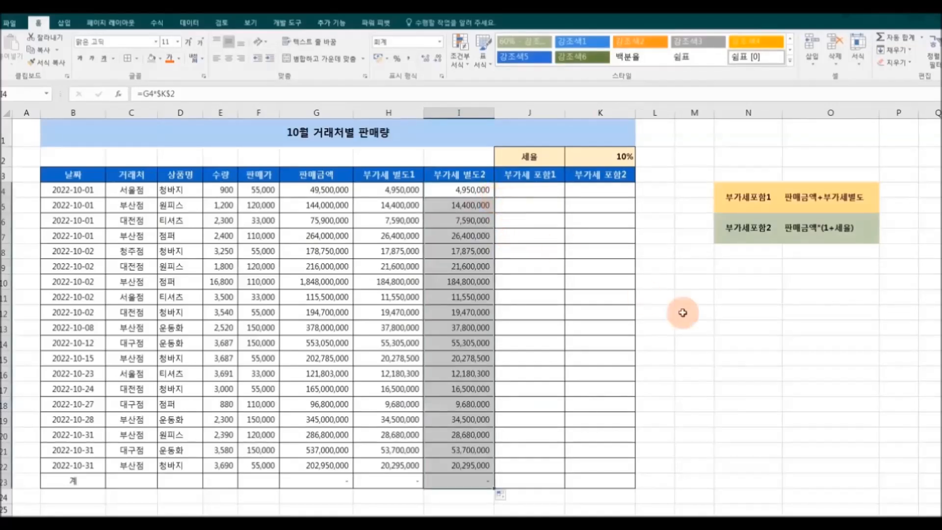
{"action": "left_click", "coordinate": [756, 341]}
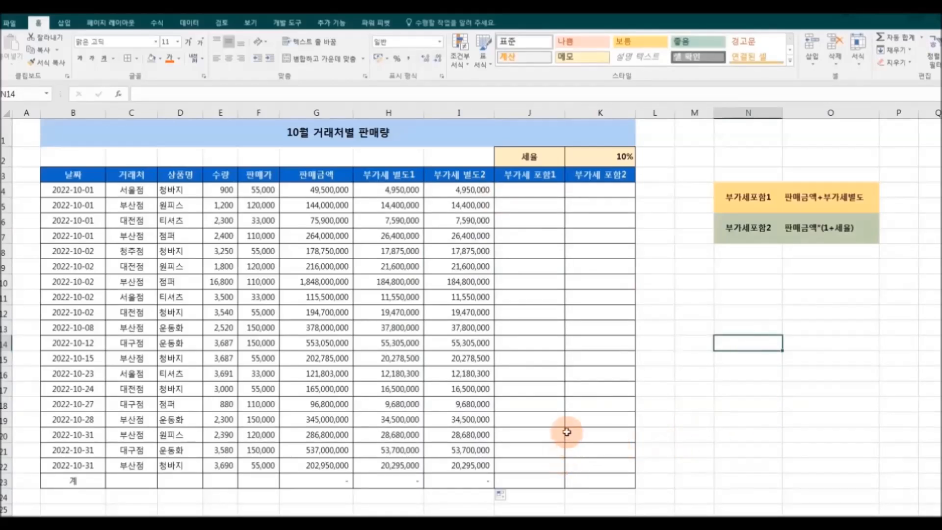
Calculate 부가세 포함1 in J4 with the formula =G4+H4 and fill it down through J23
{"action": "left_click", "coordinate": [539, 191]}
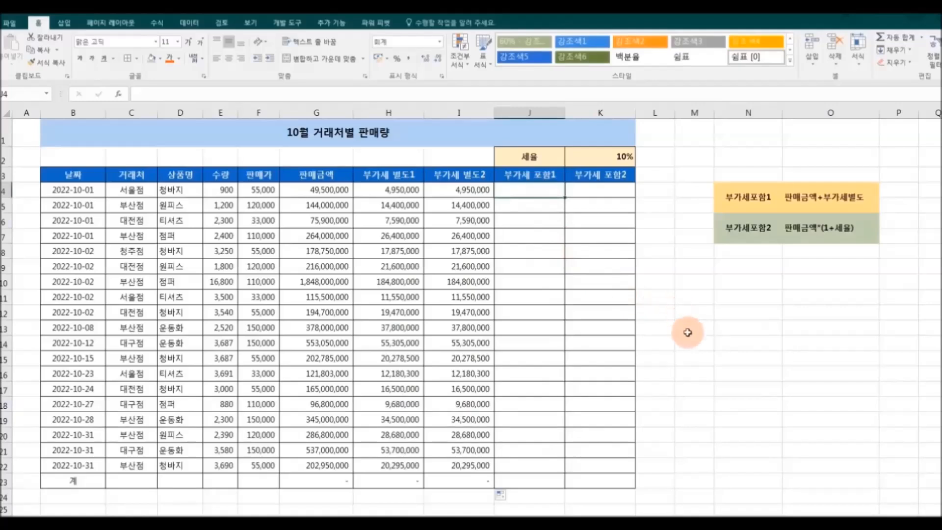
{"action": "type", "text": "="}
{"action": "left_click", "coordinate": [336, 191]}
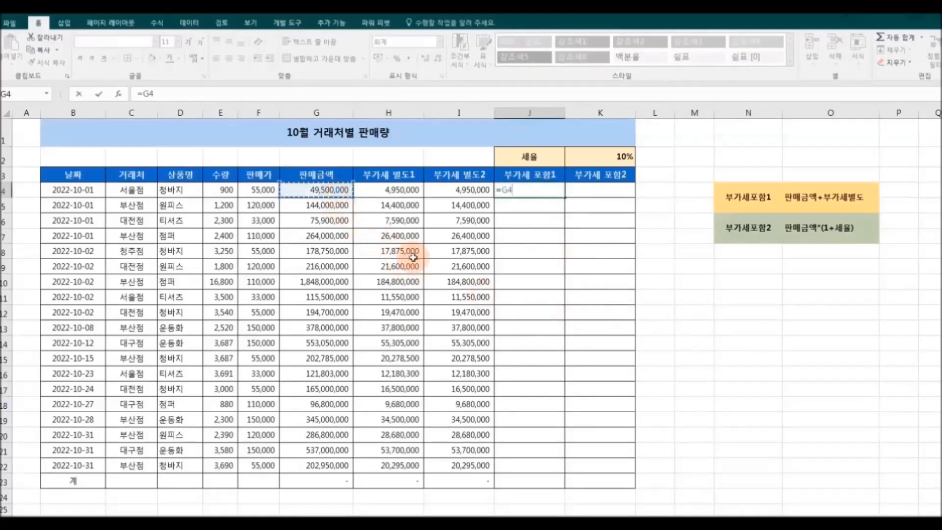
{"action": "left_click", "coordinate": [395, 192]}
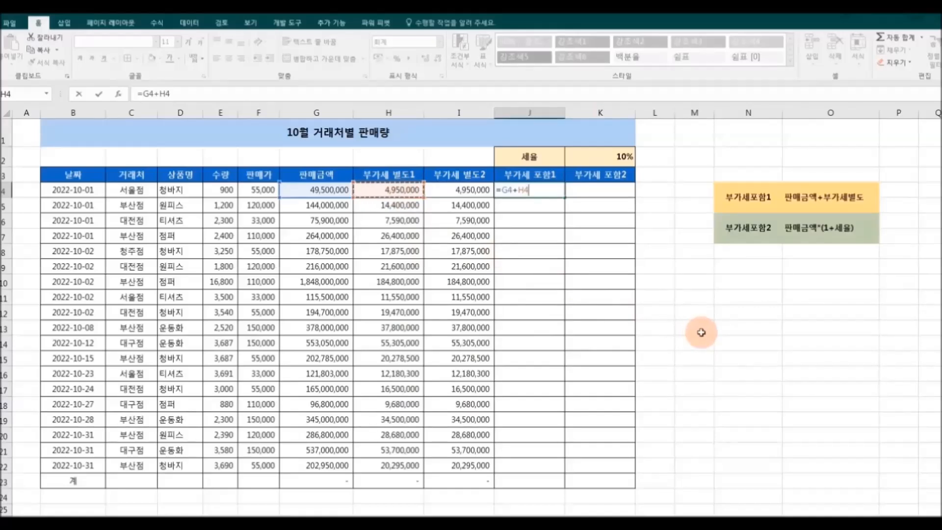
{"action": "key", "text": "Return"}
{"action": "left_click", "coordinate": [532, 191]}
{"action": "double_click", "coordinate": [564, 197]}
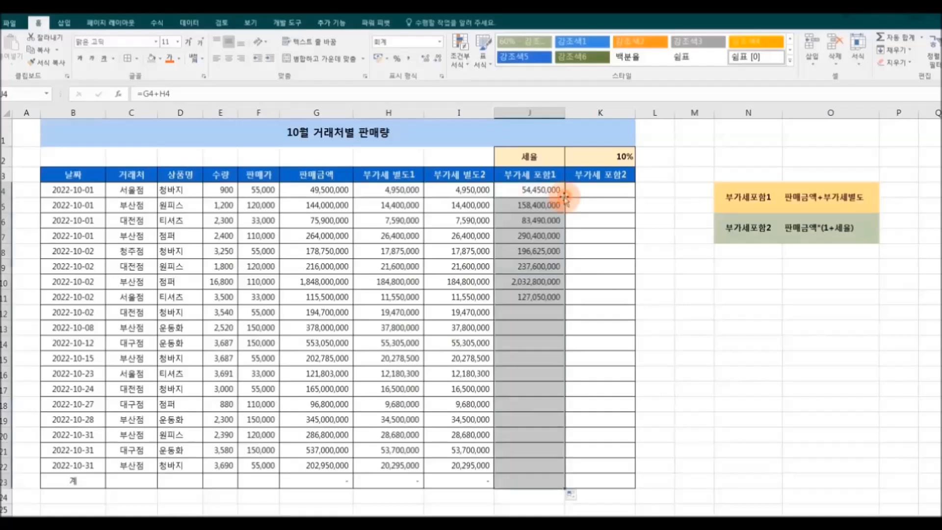
{"action": "left_click", "coordinate": [713, 312]}
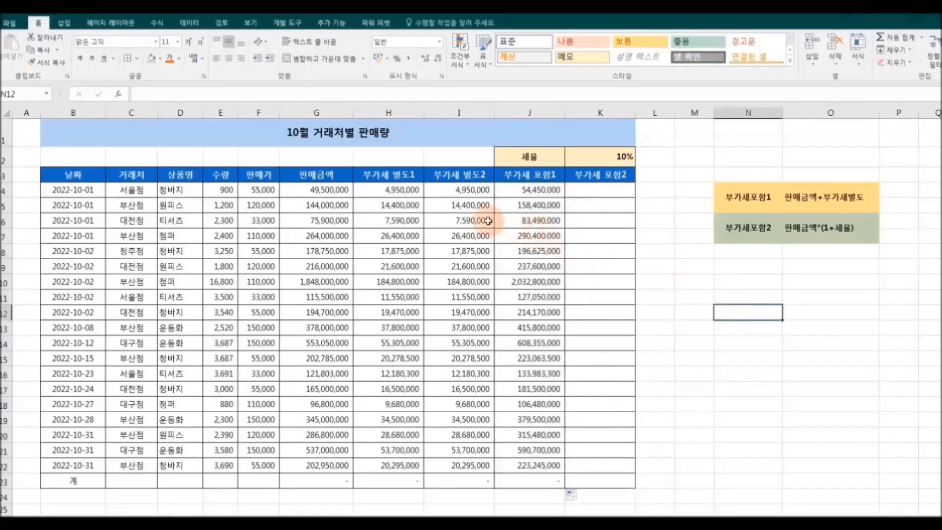
Calculate 부가세 포함2 in K4 with the formula =G4*(1+K2) and fill it down through K23
{"action": "left_click", "coordinate": [604, 191]}
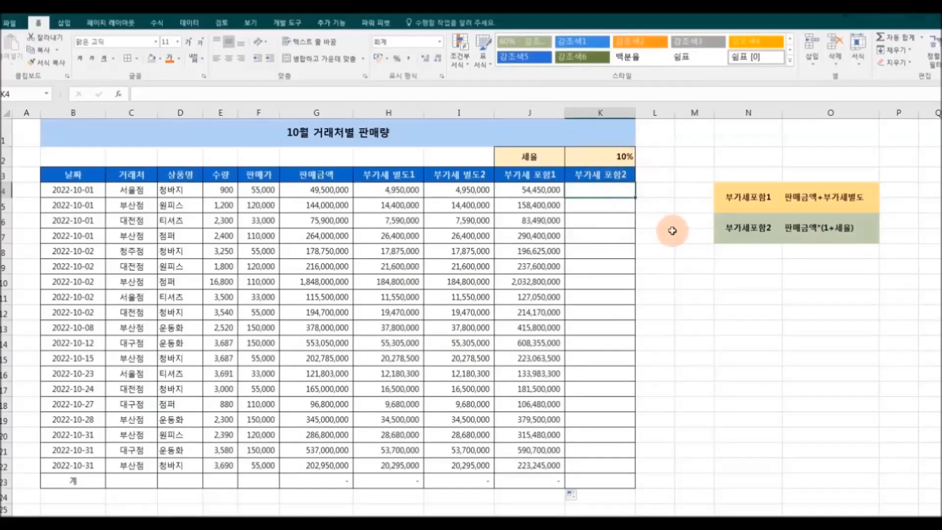
{"action": "type", "text": "="}
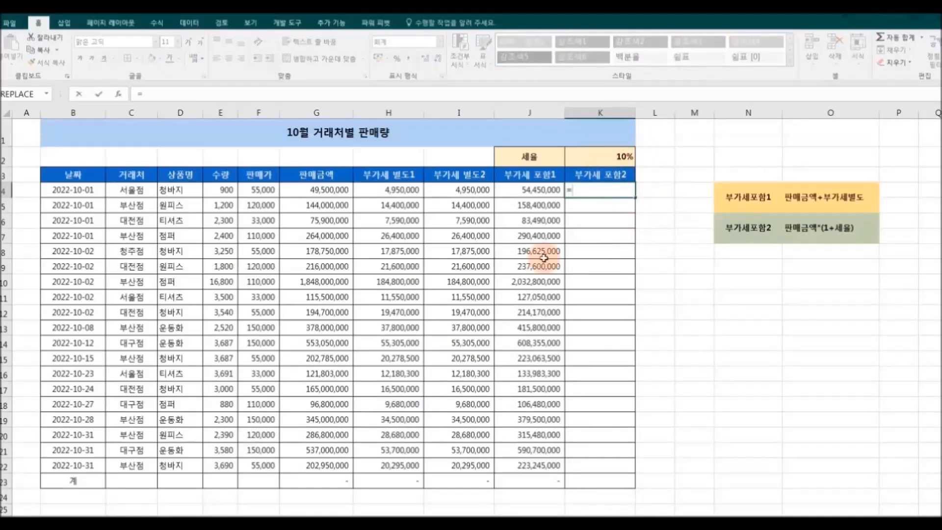
{"action": "left_click", "coordinate": [329, 192]}
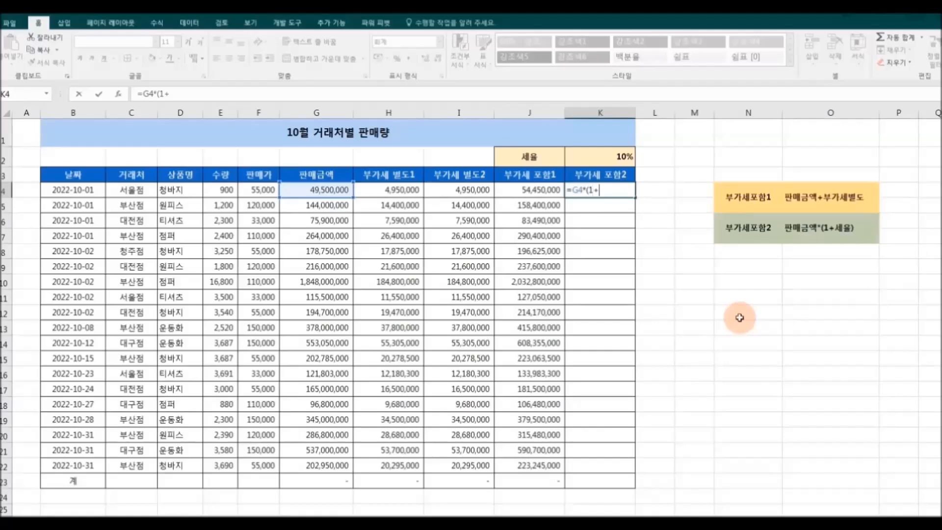
{"action": "left_click", "coordinate": [621, 157]}
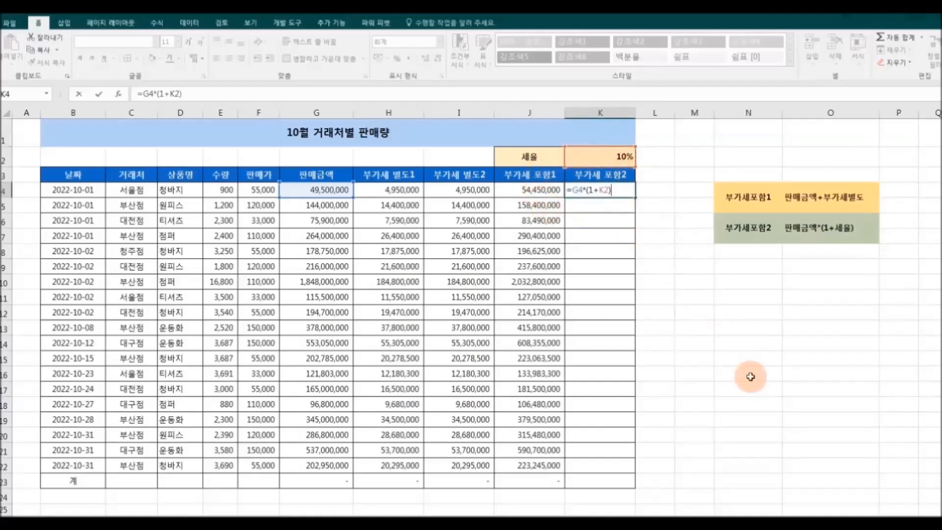
{"action": "key", "text": "Return"}
{"action": "left_click", "coordinate": [611, 191]}
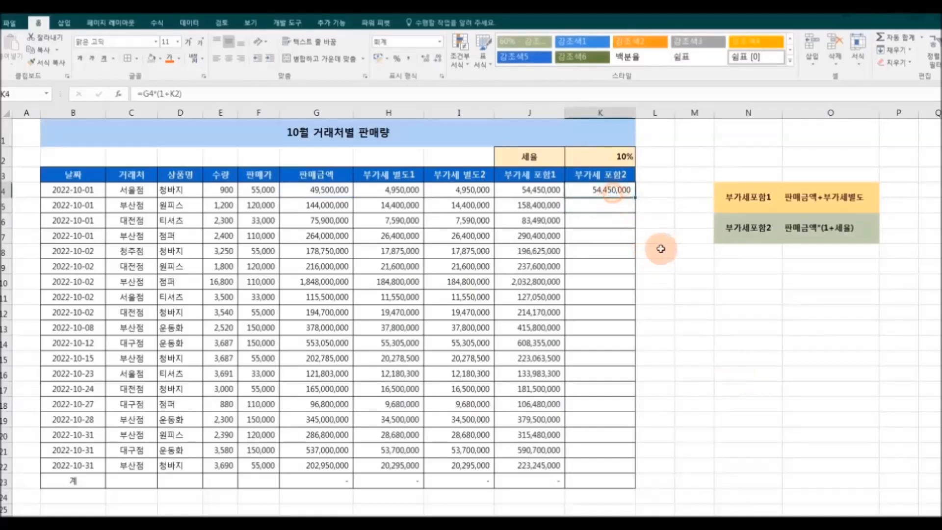
{"action": "double_click", "coordinate": [636, 196]}
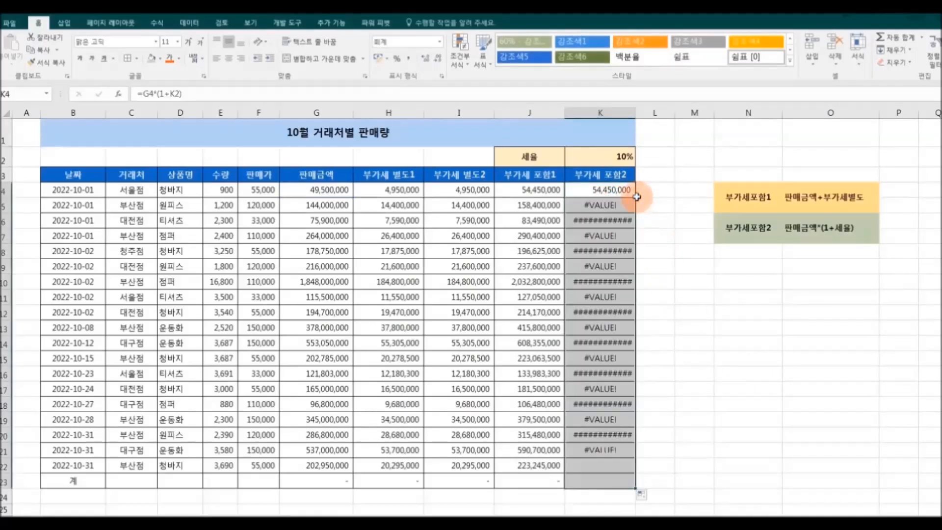
{"action": "left_click", "coordinate": [691, 312]}
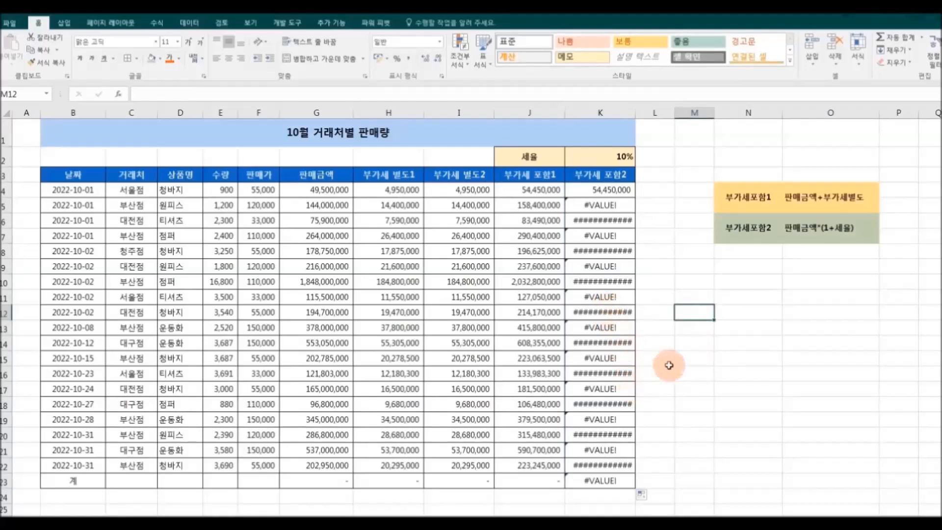
Clear the filled 부가세 포함2 formulas below K4, leaving the K4 formula in place
{"action": "left_click_drag", "start_coordinate": [625, 205], "coordinate": [622, 490]}
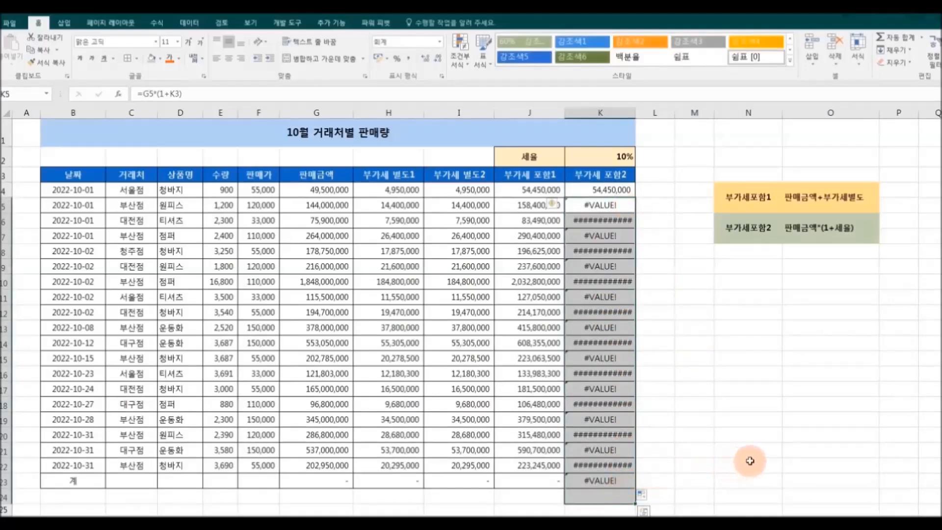
{"action": "key", "text": "Delete"}
{"action": "left_click", "coordinate": [729, 418]}
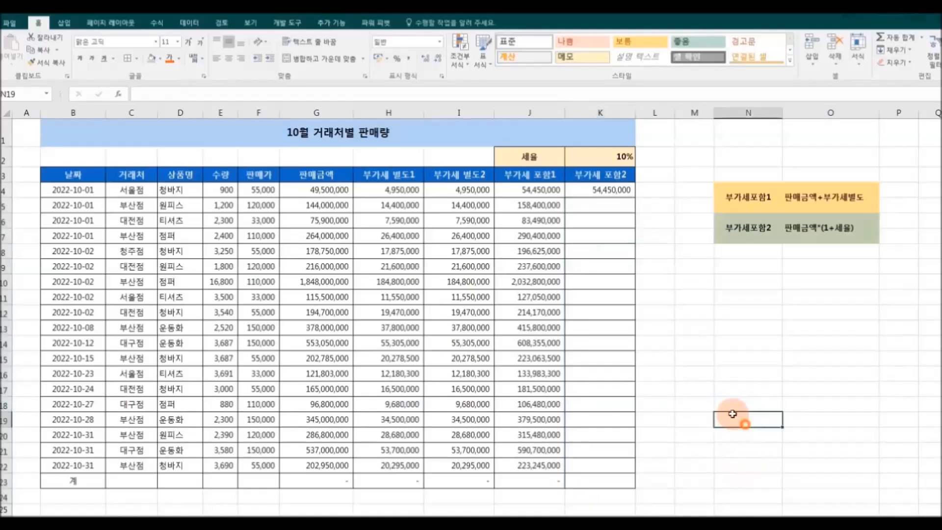
Make the tax-rate reference in K4 absolute, giving =G4*(1+$K$2), and fill the 부가세 포함2 column down through K23
{"action": "left_click", "coordinate": [596, 191]}
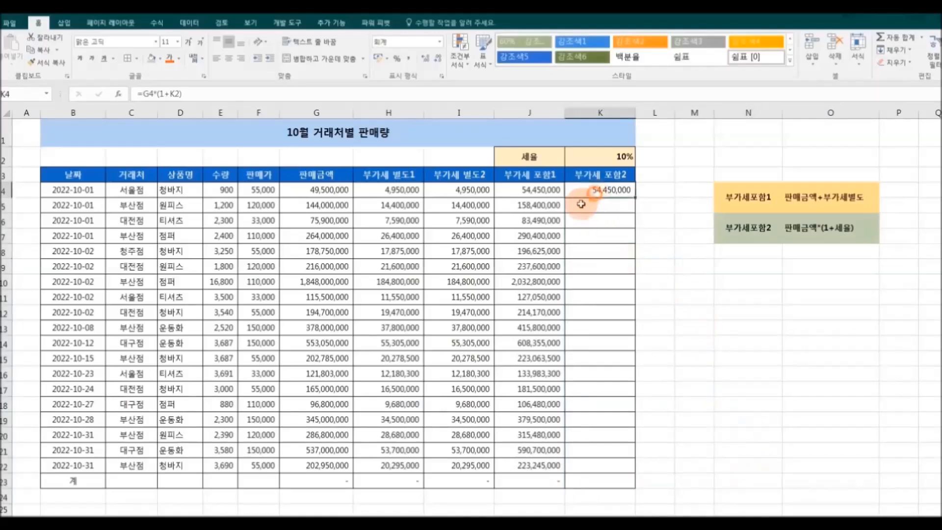
{"action": "left_click", "coordinate": [180, 93]}
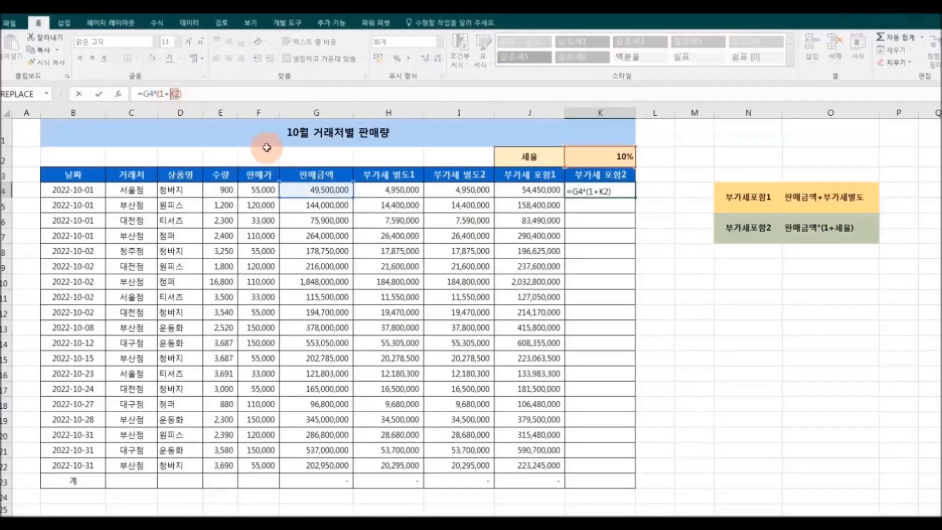
{"action": "key", "text": "F4"}
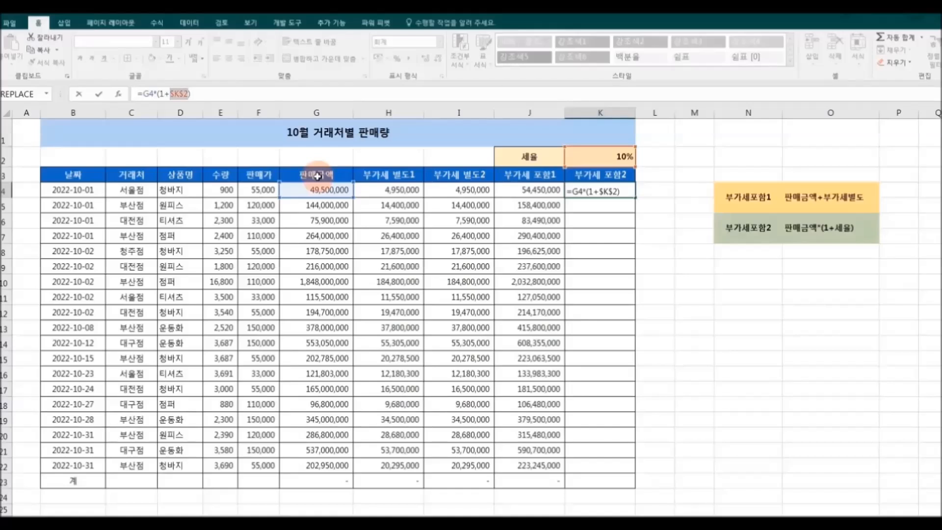
{"action": "left_click", "coordinate": [253, 95]}
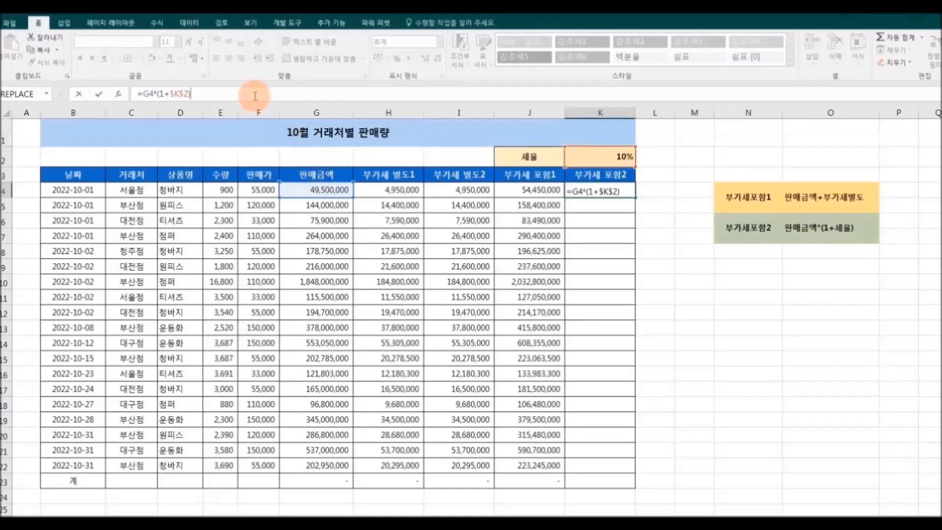
{"action": "key", "text": "Return"}
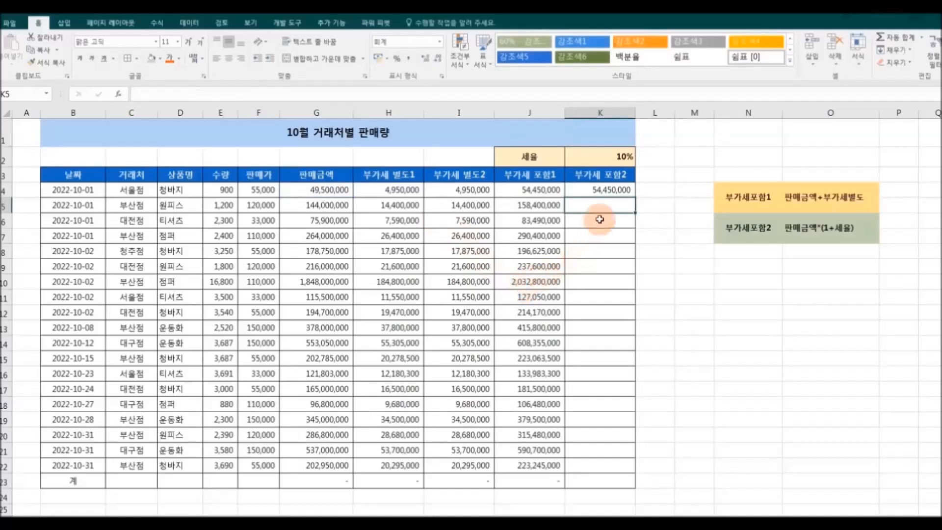
{"action": "left_click", "coordinate": [603, 188]}
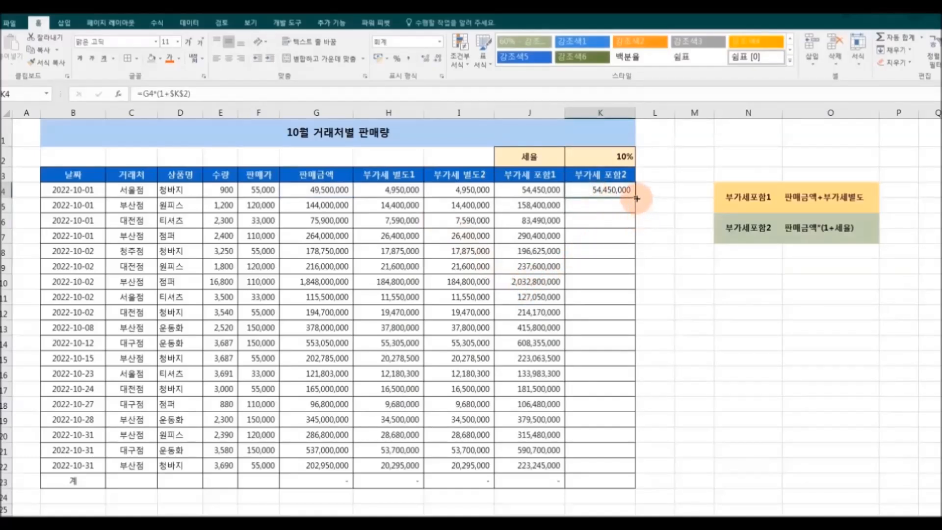
{"action": "double_click", "coordinate": [637, 198]}
{"action": "left_click", "coordinate": [766, 398]}
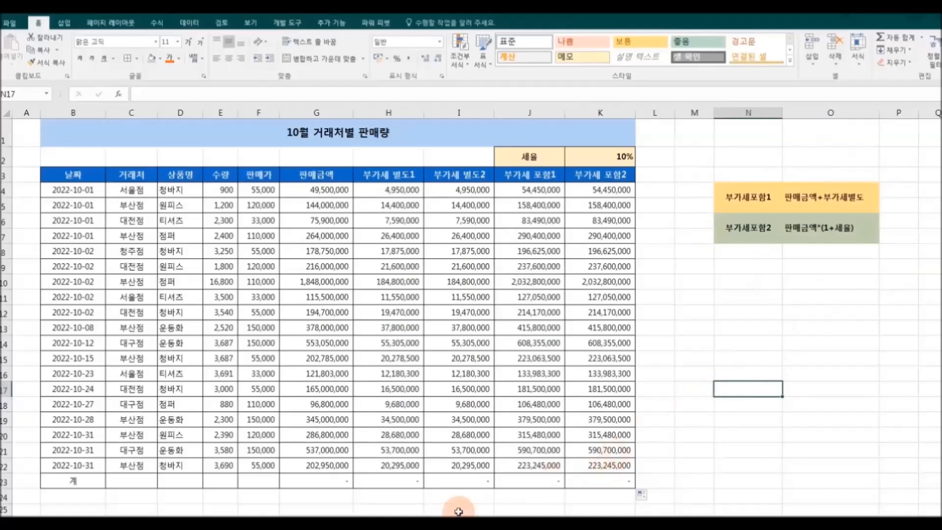
Replace the formula in the 계 row's G23 with an AutoSum total of 판매금액, =SUM(G4:G22)
{"action": "left_click", "coordinate": [348, 484]}
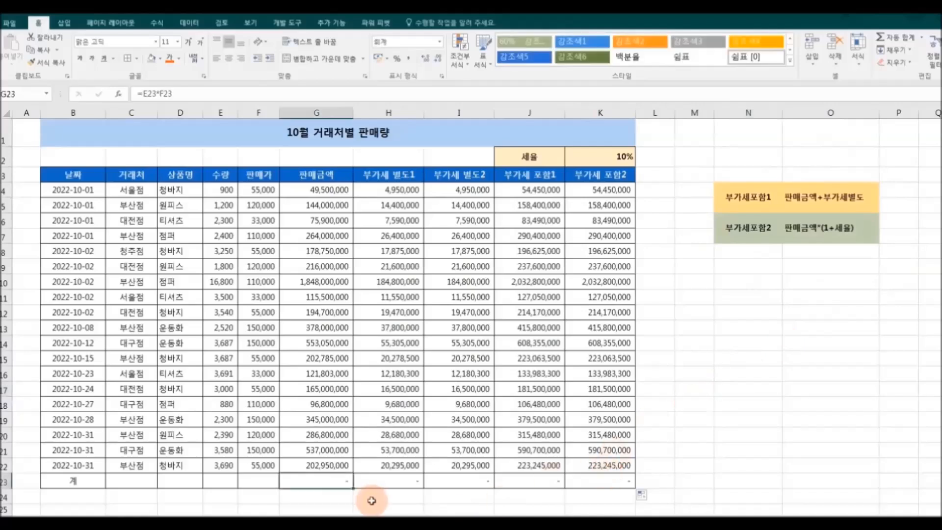
{"action": "left_click", "coordinate": [155, 28]}
{"action": "left_click", "coordinate": [49, 59]}
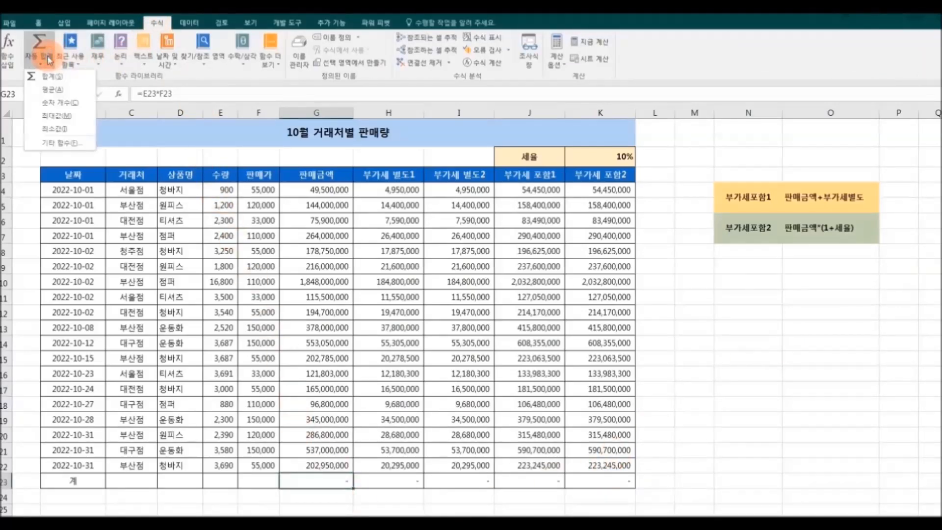
{"action": "left_click", "coordinate": [68, 77]}
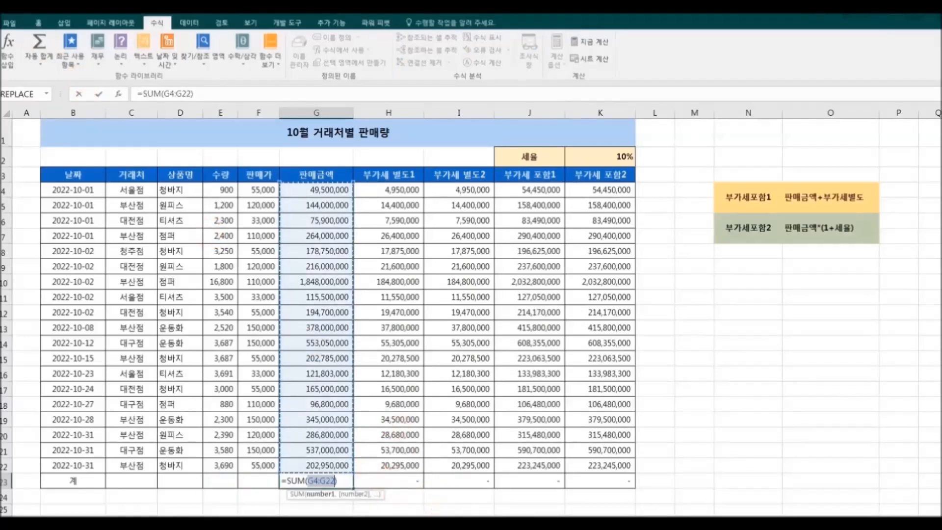
{"action": "key", "text": "Return"}
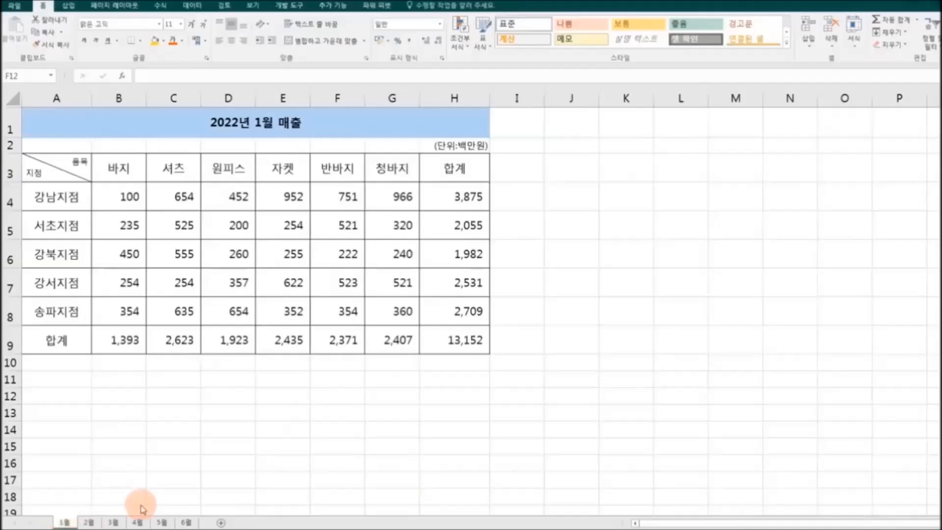
In the 한번에 집계구하기.xlsx workbook, examine the monthly sheets 1월 to 6월 and the 1월 table's branches, products and sales figures
{"action": "left_click", "coordinate": [186, 523]}
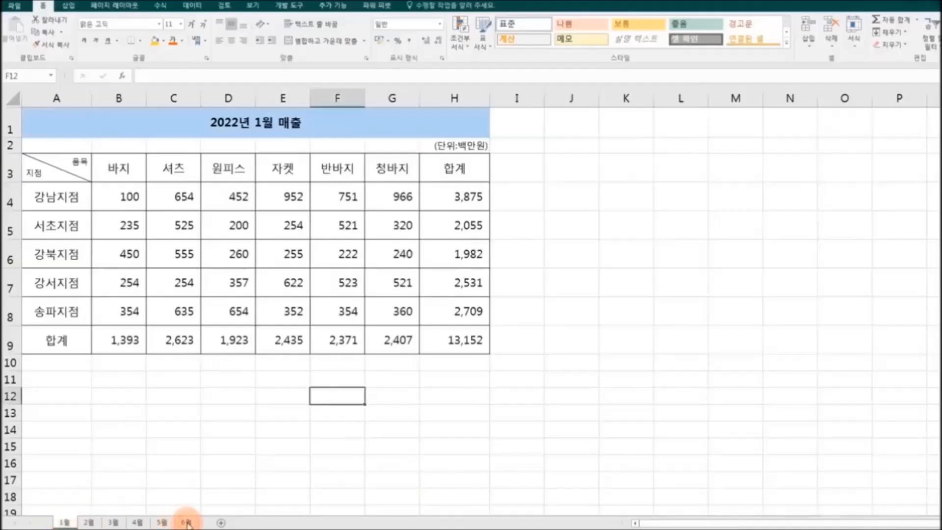
{"action": "left_click", "coordinate": [65, 522]}
{"action": "left_click_drag", "start_coordinate": [57, 196], "coordinate": [51, 309]}
{"action": "left_click_drag", "start_coordinate": [116, 167], "coordinate": [387, 183]}
{"action": "left_click_drag", "start_coordinate": [131, 191], "coordinate": [459, 339]}
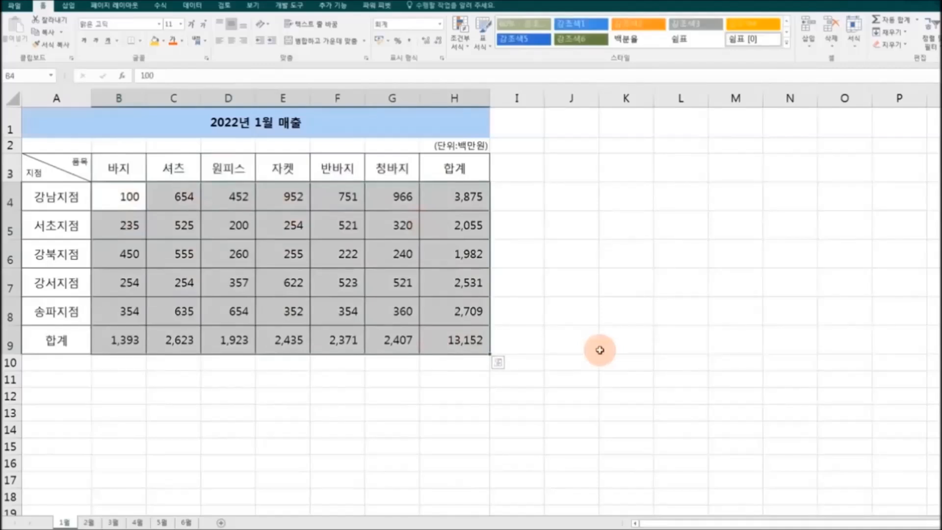
{"action": "left_click", "coordinate": [600, 349]}
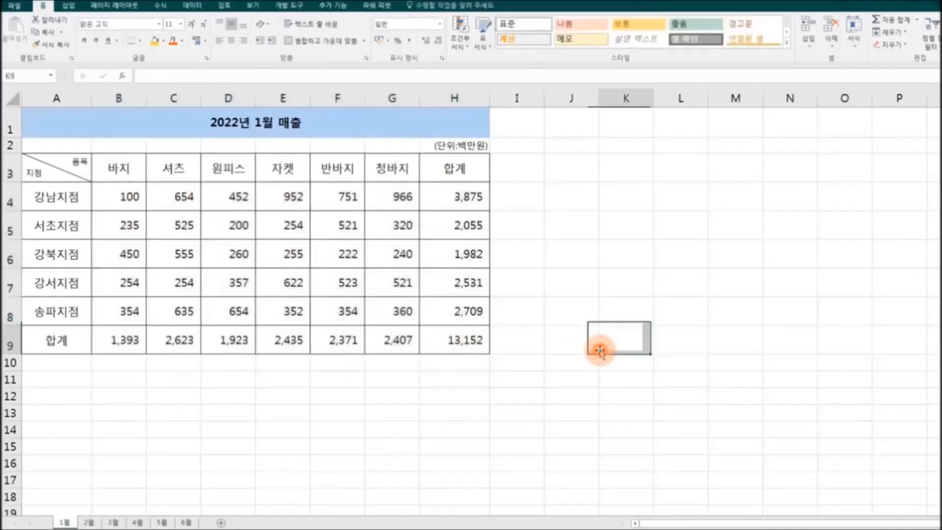
Create a copy of the 1월 sheet and place it before the 1월 sheet
{"action": "right_click", "coordinate": [68, 524]}
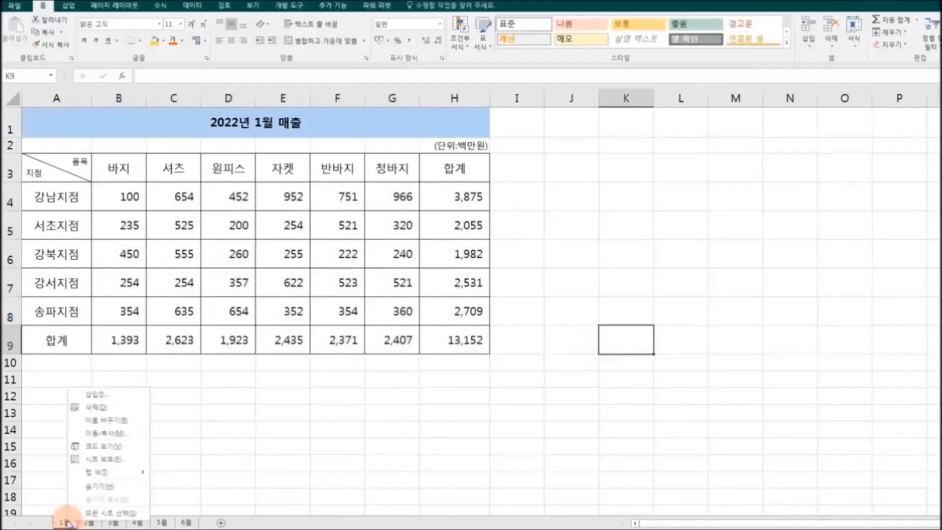
{"action": "left_click", "coordinate": [120, 433]}
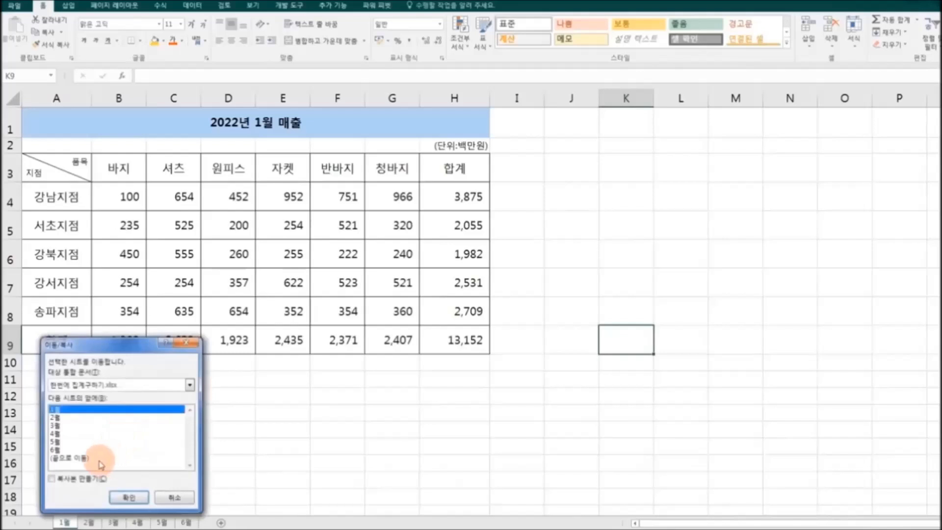
{"action": "left_click", "coordinate": [128, 497]}
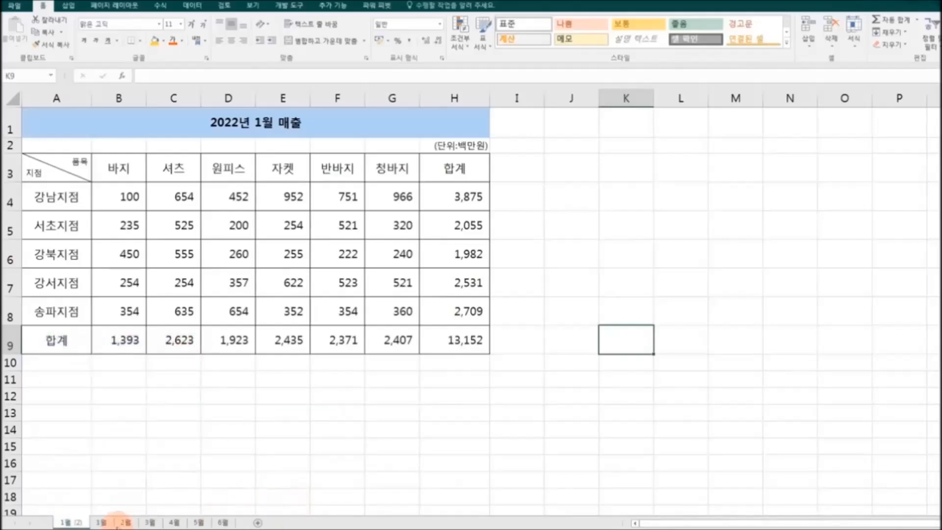
Rename the copied sheet as 지점집계
{"action": "right_click", "coordinate": [82, 523]}
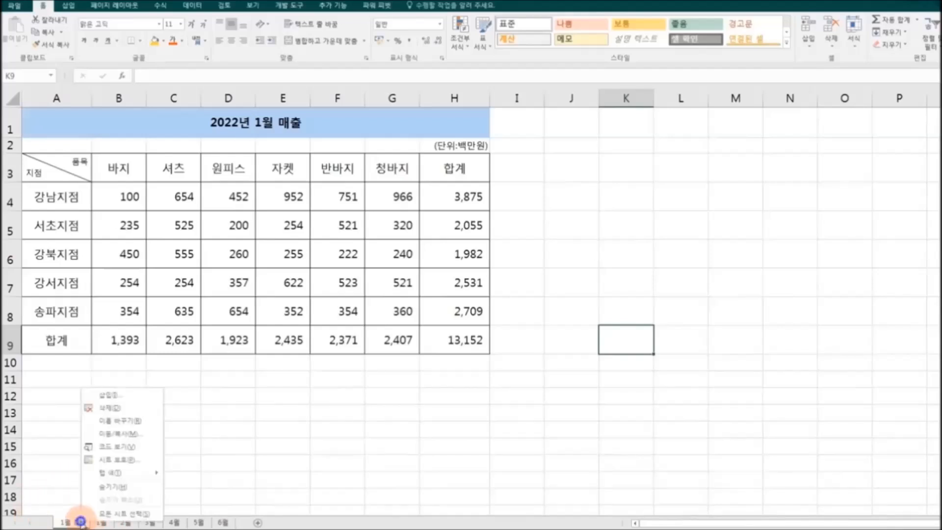
{"action": "left_click", "coordinate": [125, 421]}
{"action": "type", "text": "지"}
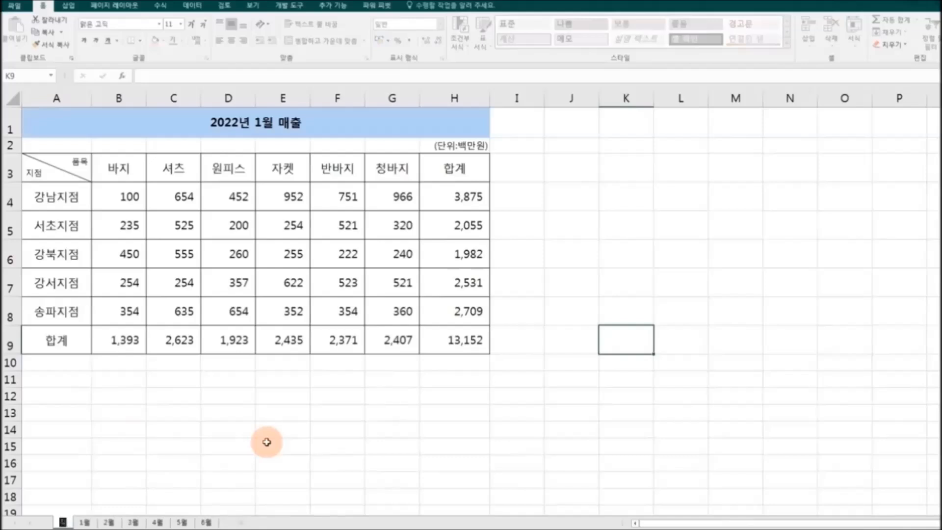
{"action": "type", "text": "점집계"}
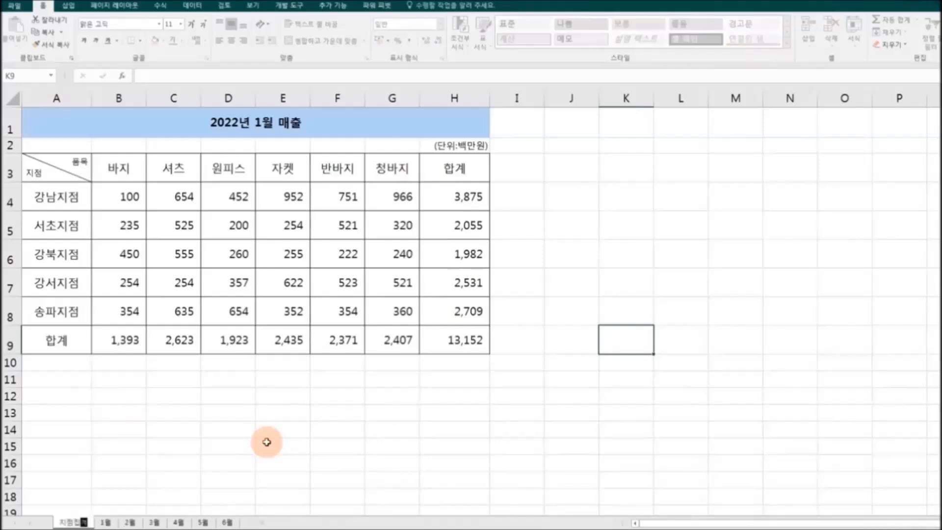
{"action": "key", "text": "Return"}
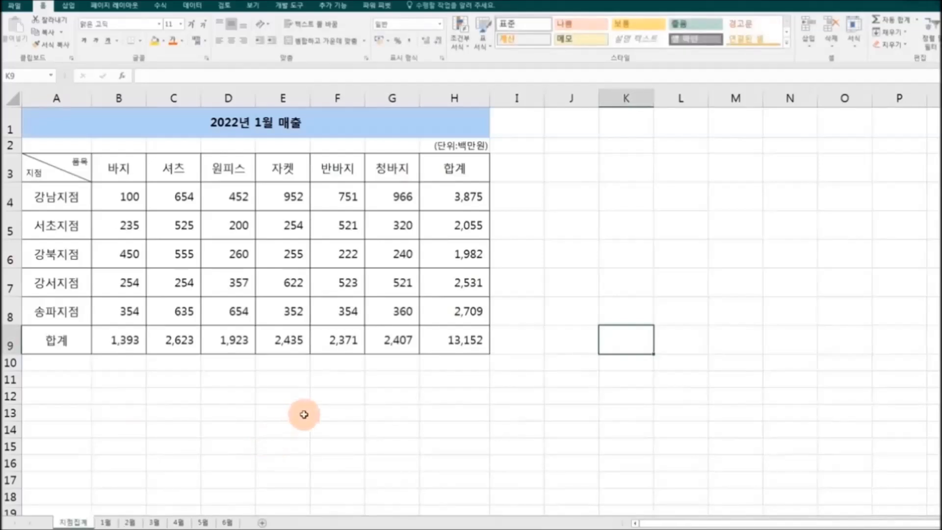
Change the table title in A1 of the 지점집계 sheet to 2022년 상반기 매출 합계
{"action": "left_click", "coordinate": [277, 129]}
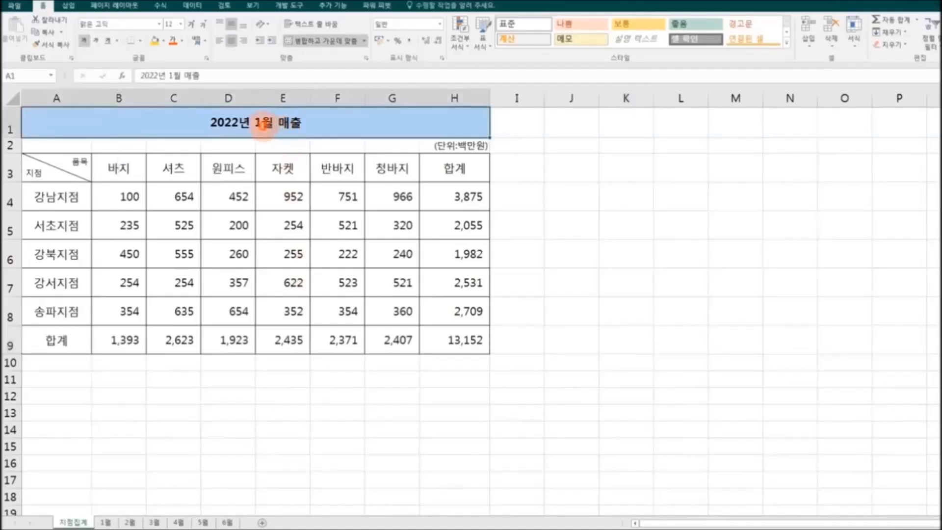
{"action": "double_click", "coordinate": [273, 124]}
{"action": "key", "text": "BackSpace"}
{"action": "key", "text": "BackSpace"}
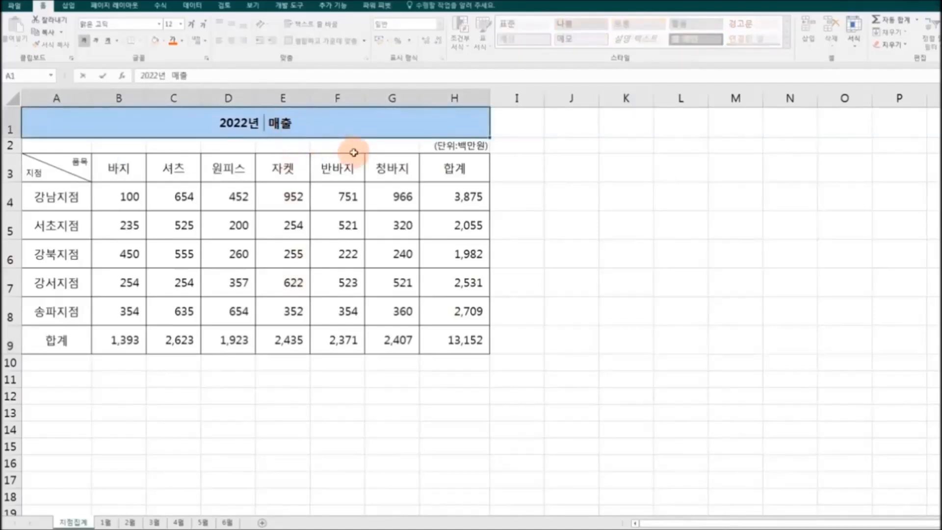
{"action": "type", "text": "상반ㄱ"}
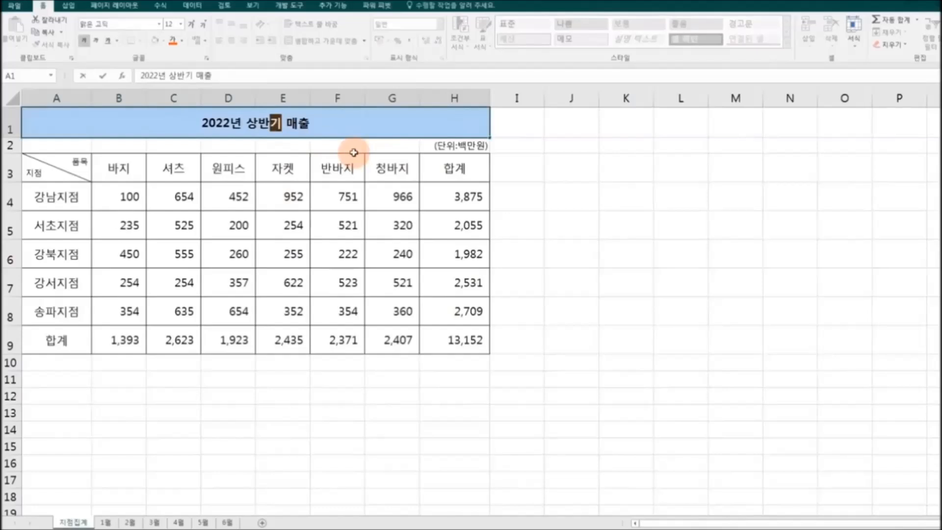
{"action": "key", "text": "End"}
{"action": "type", "text": "합ㄱ"}
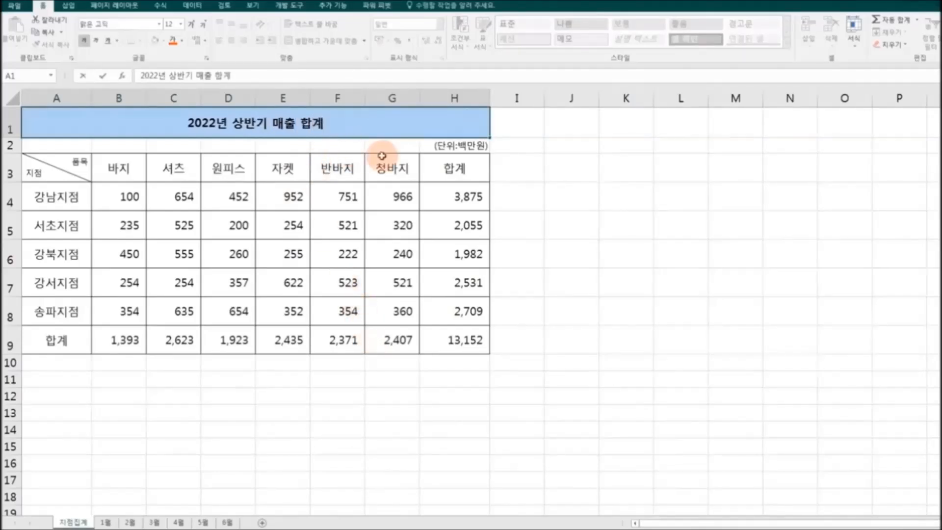
{"action": "left_click", "coordinate": [312, 393]}
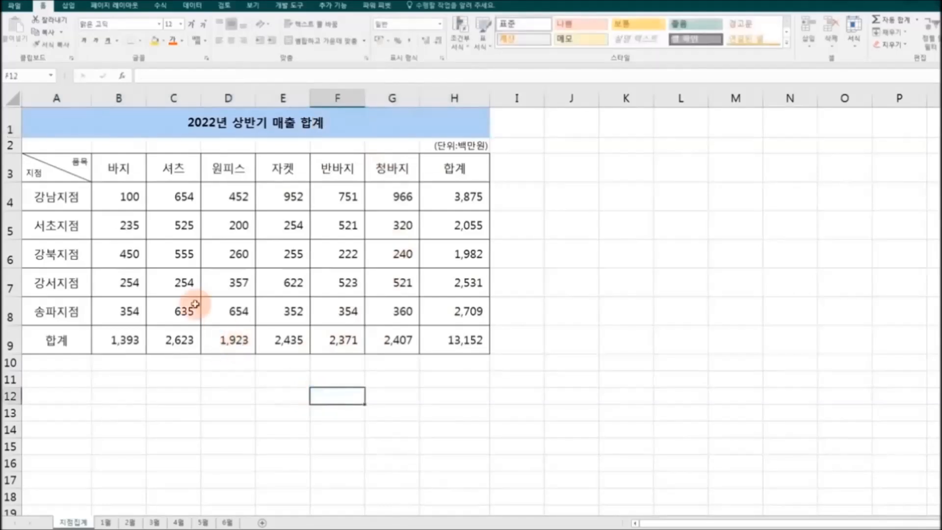
Clear the copied sales figures and totals from B4:H9 on the 지점집계 sheet
{"action": "left_click_drag", "start_coordinate": [129, 198], "coordinate": [445, 344]}
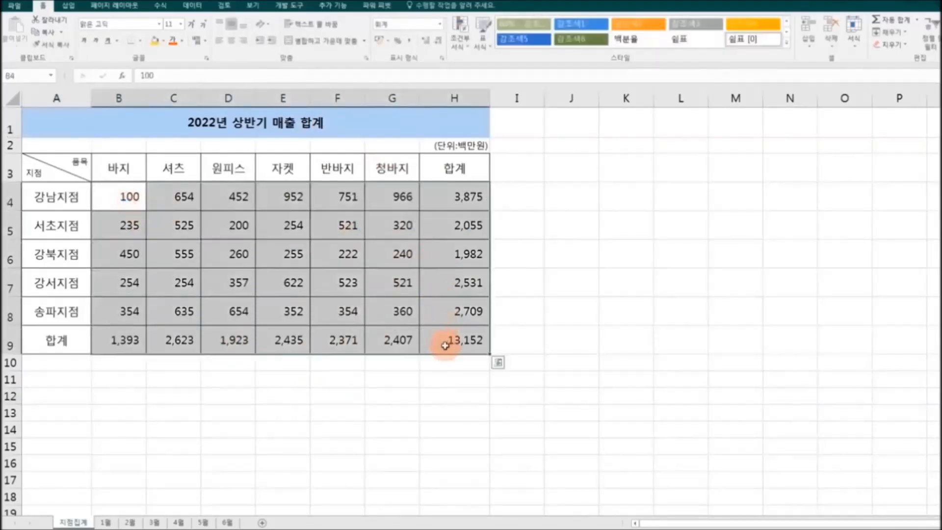
{"action": "key", "text": "Delete"}
{"action": "left_click", "coordinate": [679, 412]}
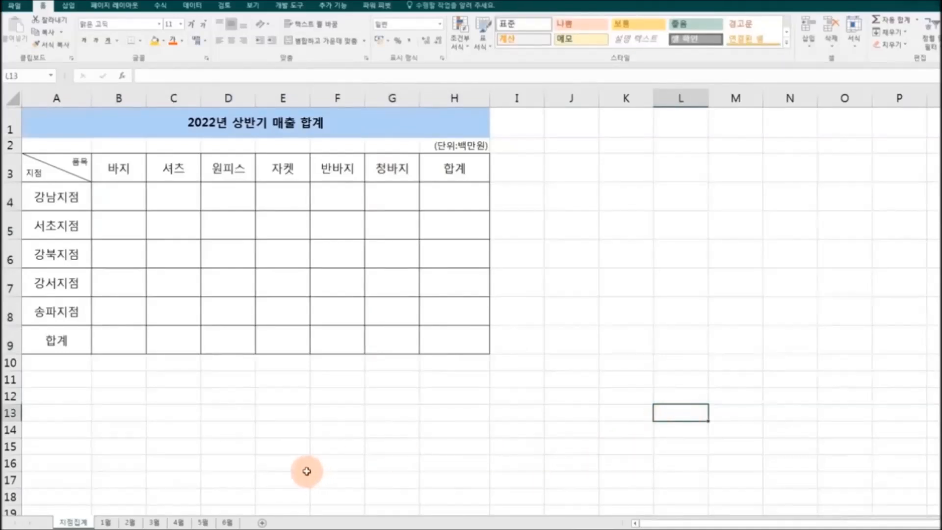
Enter a SUM formula in B4 of the 지점집계 sheet that totals cell B4 across the 1월 to 6월 sheets
{"action": "left_click", "coordinate": [114, 198]}
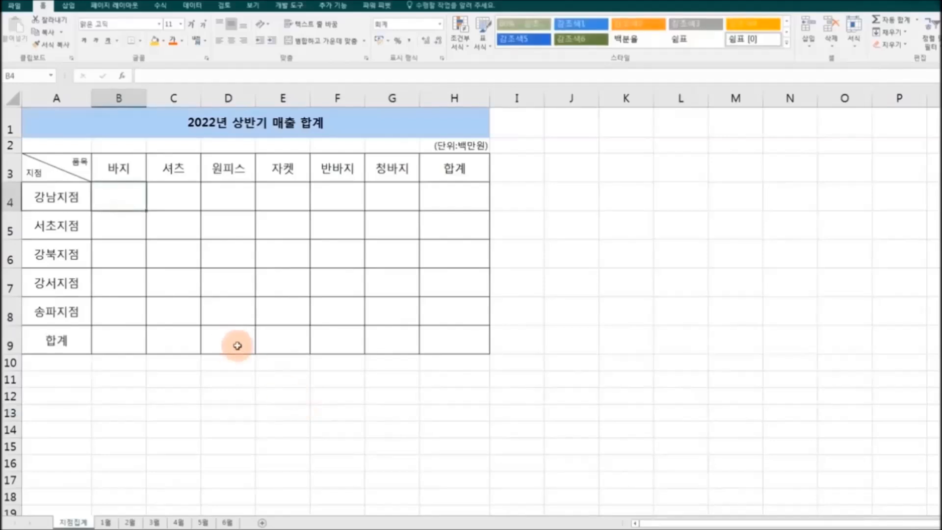
{"action": "left_click", "coordinate": [161, 6]}
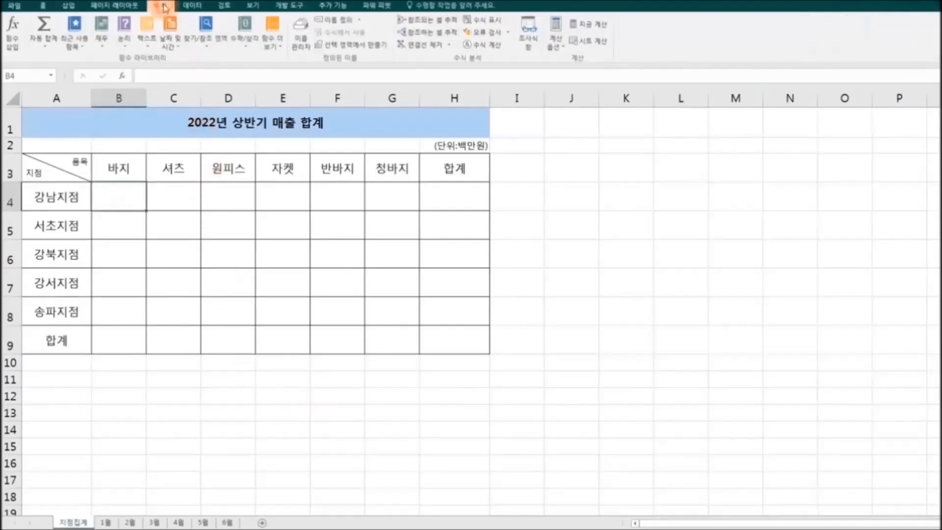
{"action": "left_click", "coordinate": [45, 43]}
{"action": "left_click", "coordinate": [72, 63]}
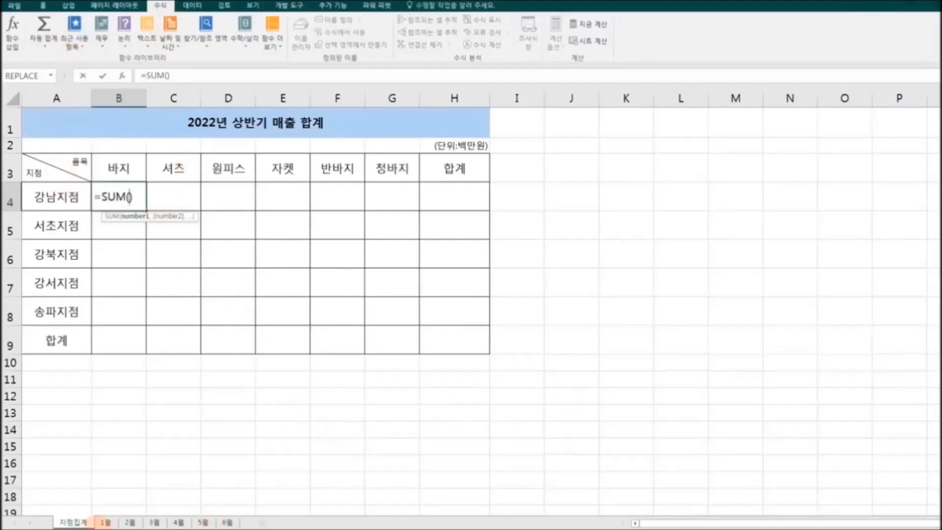
{"action": "left_click", "coordinate": [106, 523]}
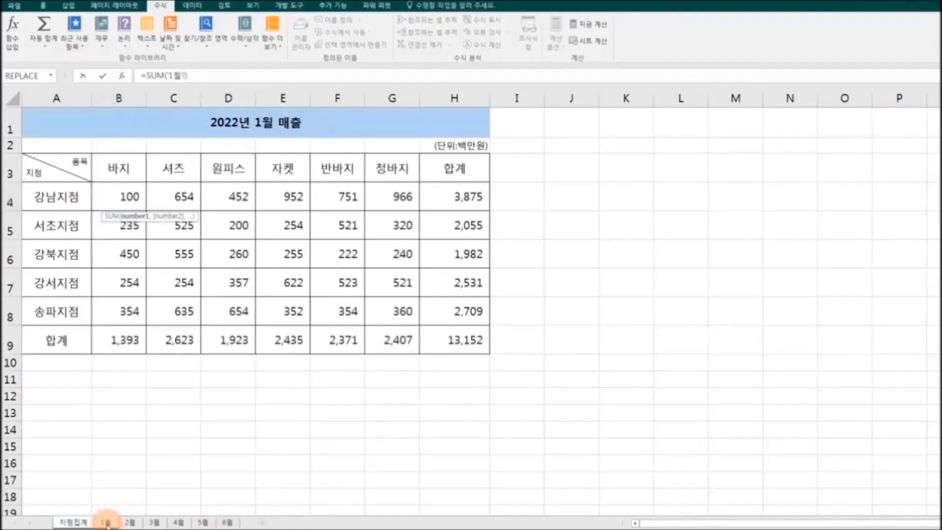
{"action": "left_click", "coordinate": [227, 523], "text": "shift"}
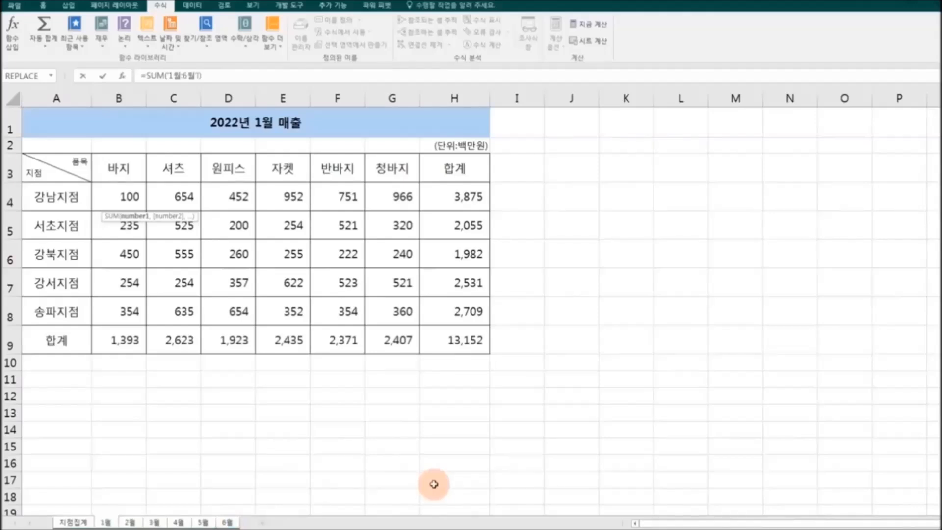
{"action": "left_click", "coordinate": [131, 199]}
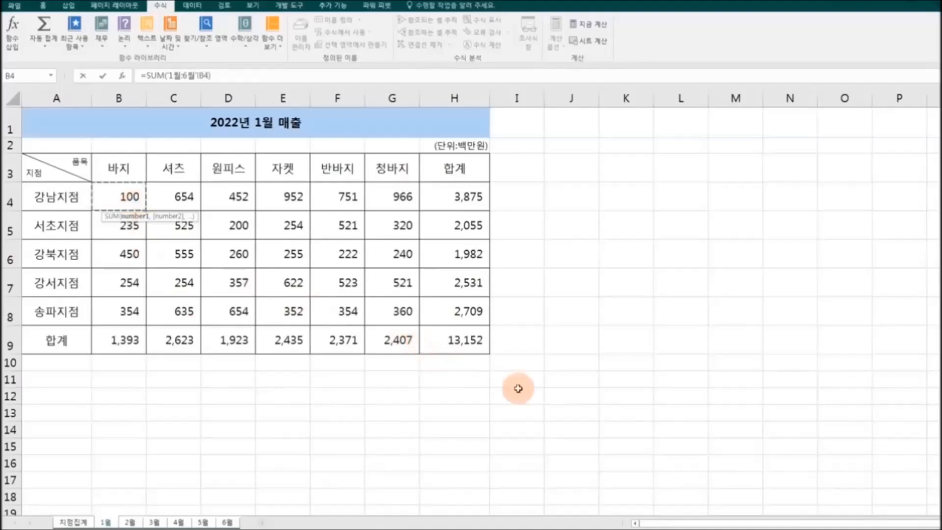
{"action": "key", "text": "Return"}
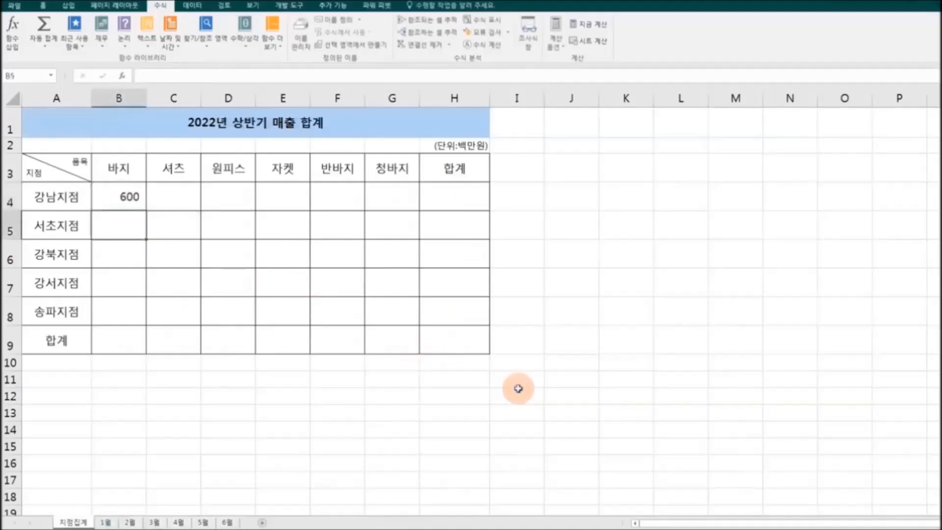
Fill the B4 sum formula across to H4 and down to row 9, covering B4:H9 of the 지점집계 sheet
{"action": "left_click", "coordinate": [120, 199]}
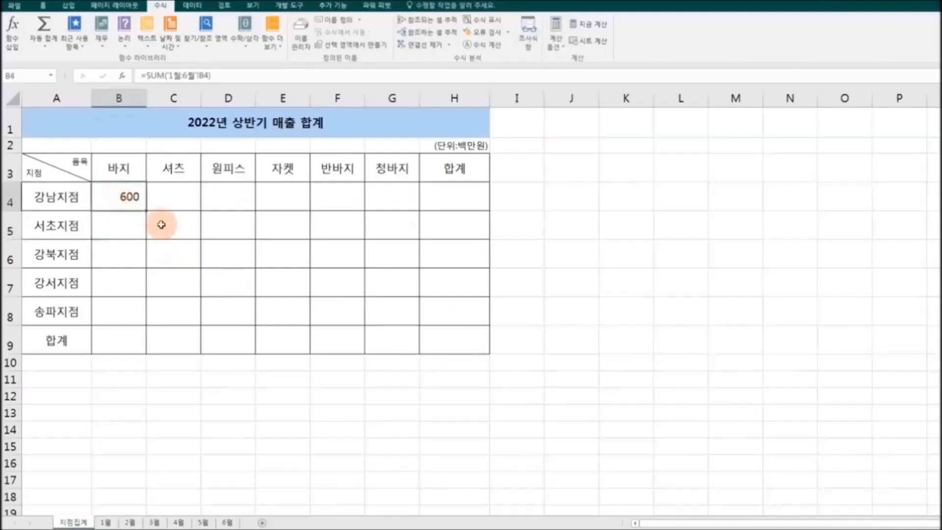
{"action": "left_click_drag", "start_coordinate": [148, 212], "coordinate": [471, 211]}
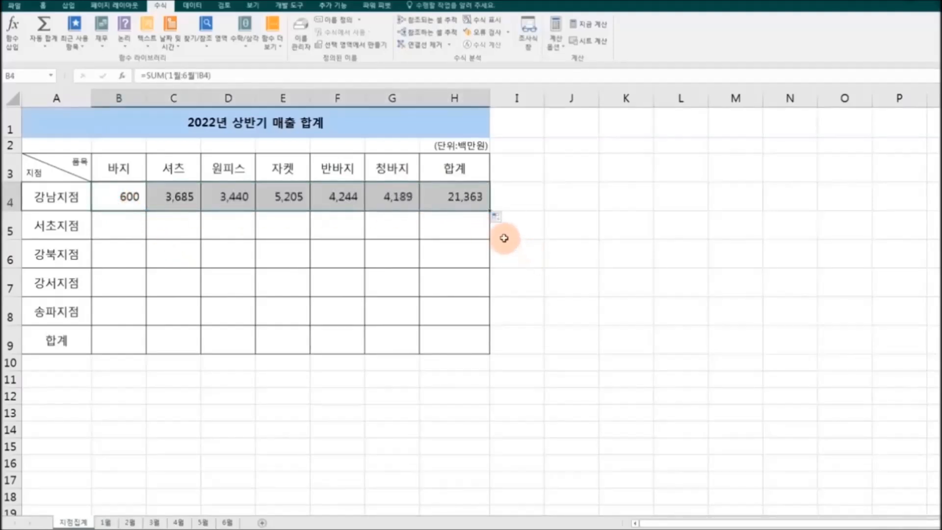
{"action": "left_click_drag", "start_coordinate": [489, 212], "coordinate": [485, 345]}
{"action": "left_click", "coordinate": [607, 371]}
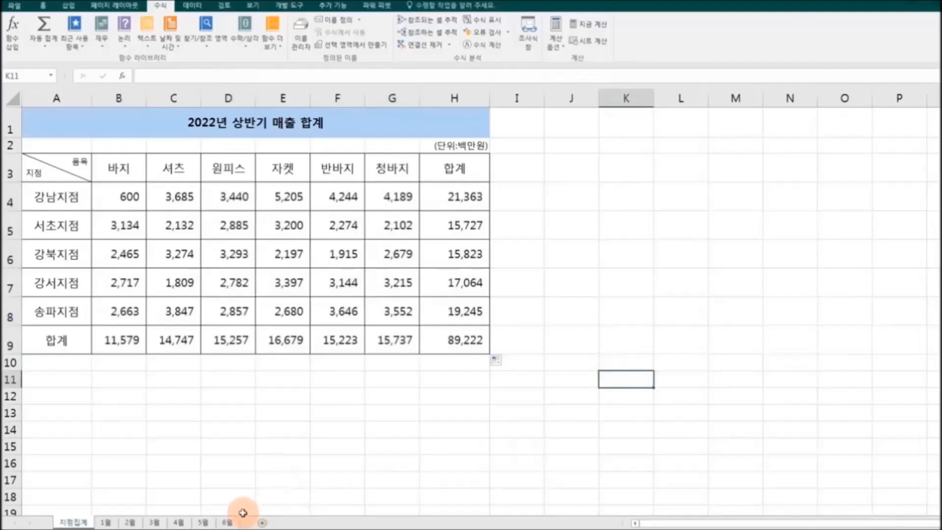
Compare the 강남지점 바지 figure in B4 on the monthly sheets with the B4 sum on the 지점집계 sheet
{"action": "left_click", "coordinate": [105, 522]}
{"action": "left_click", "coordinate": [227, 521]}
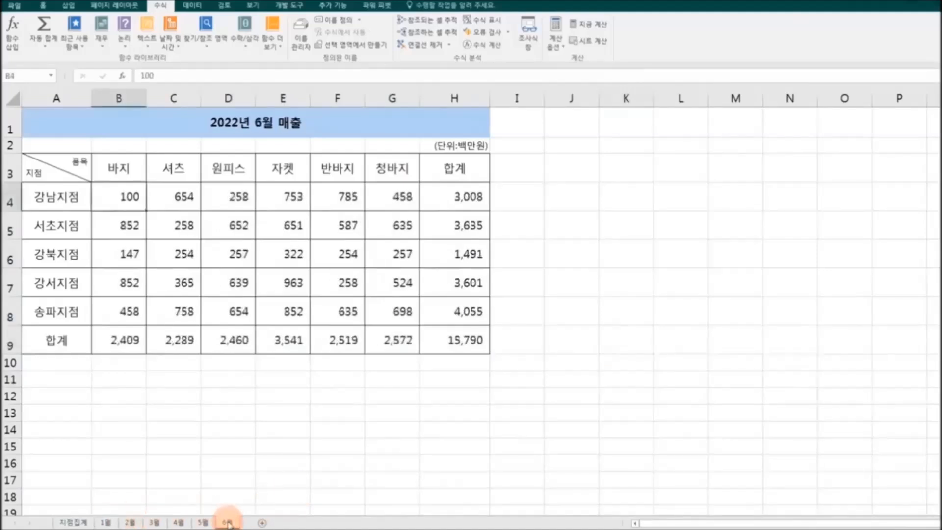
{"action": "left_click", "coordinate": [74, 523]}
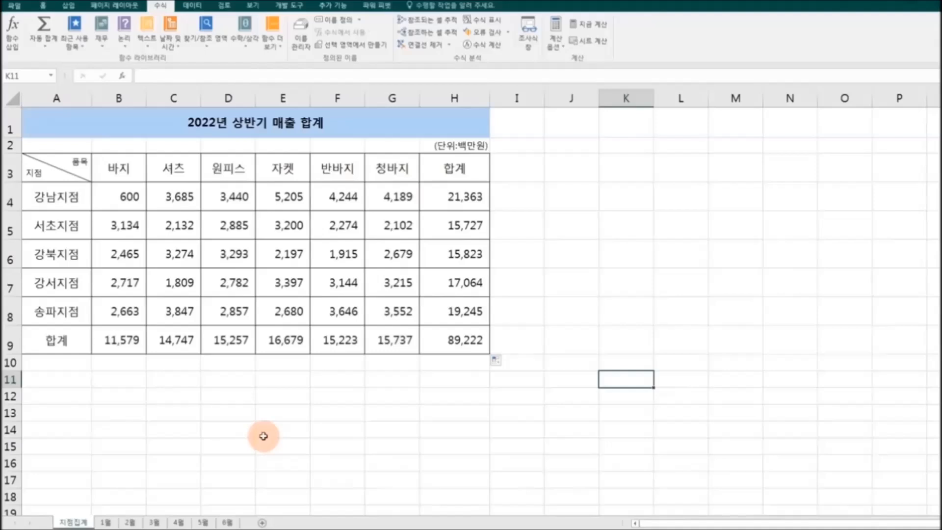
{"action": "left_click", "coordinate": [105, 522]}
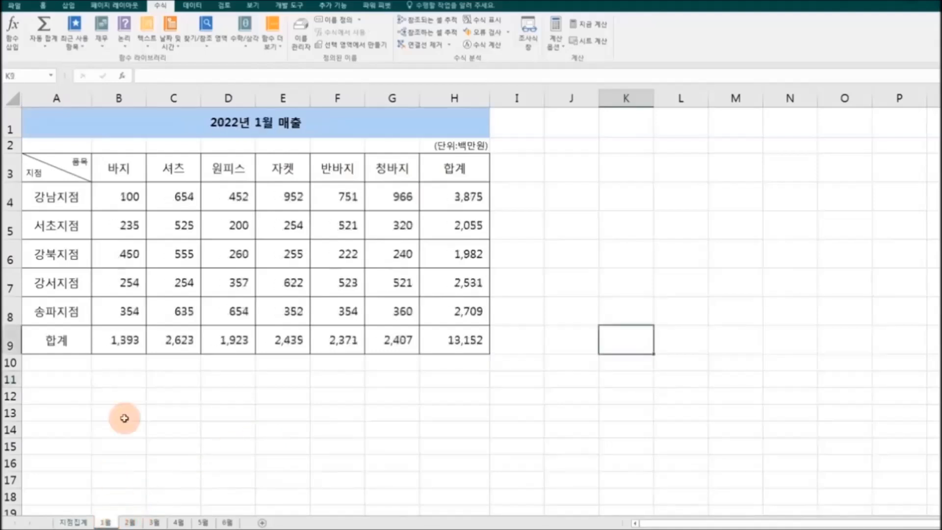
{"action": "left_click", "coordinate": [134, 522]}
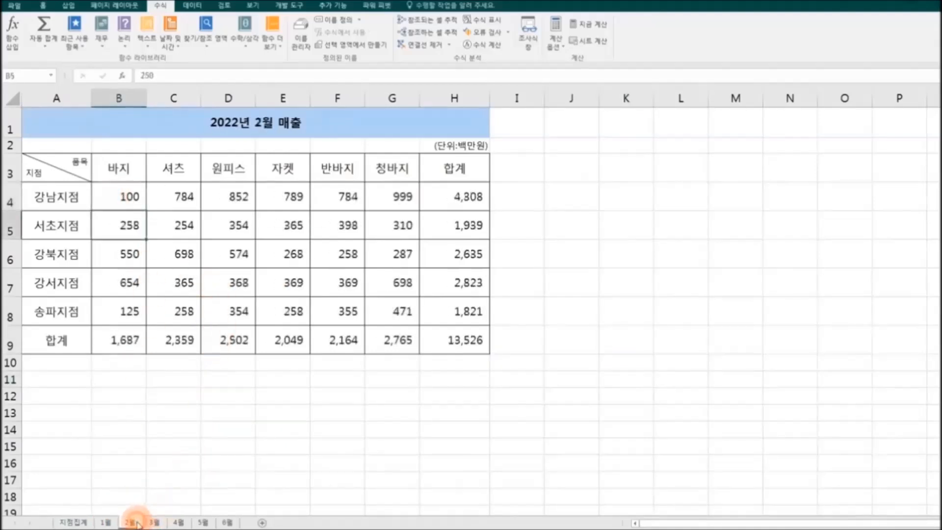
{"action": "left_click", "coordinate": [131, 196]}
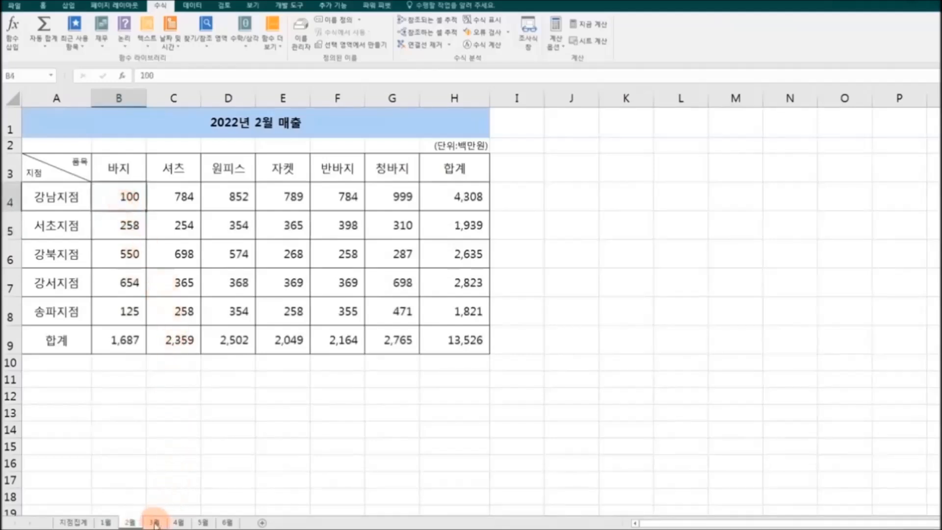
{"action": "left_click", "coordinate": [227, 522]}
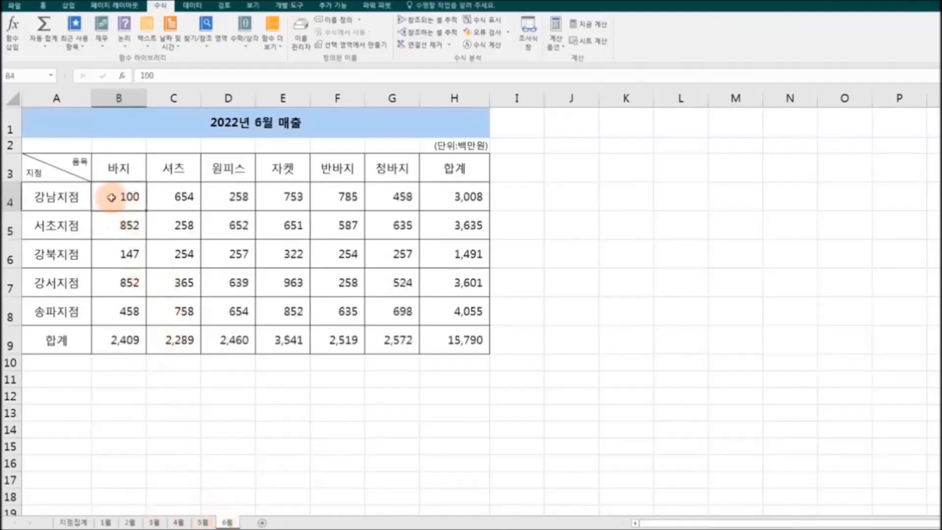
{"action": "left_click", "coordinate": [73, 522]}
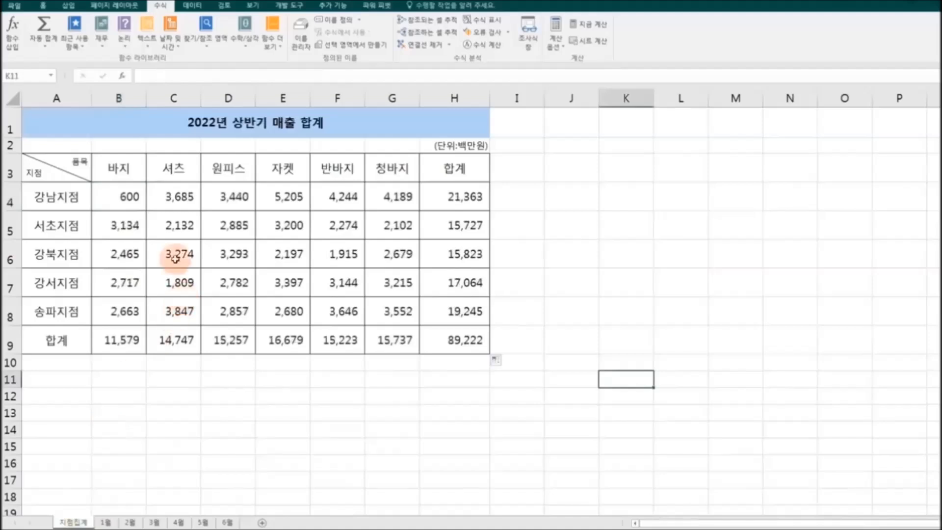
{"action": "left_click", "coordinate": [118, 198]}
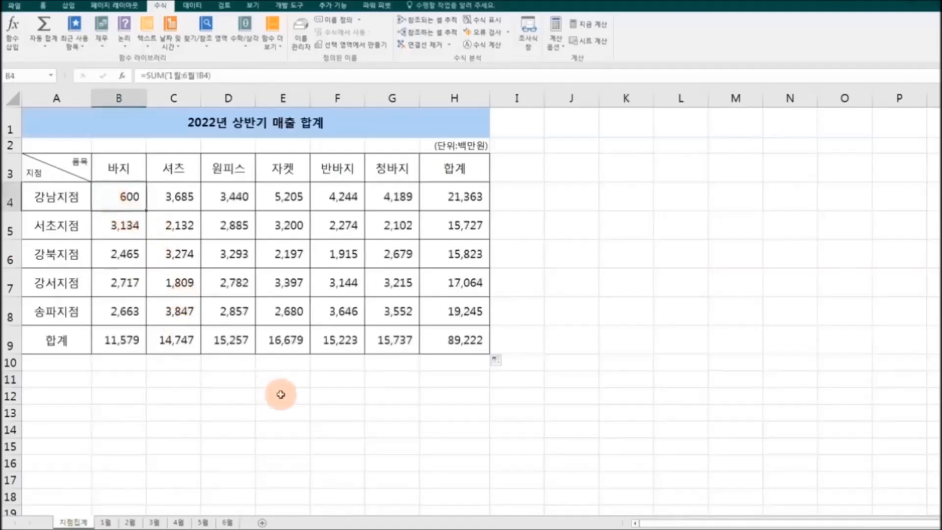